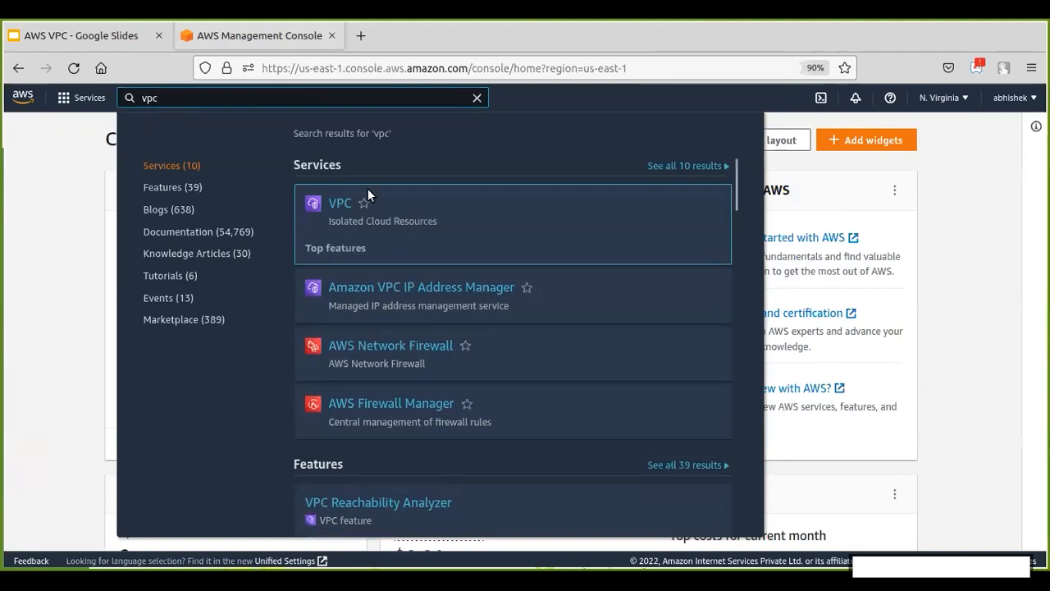
# Step: Open the list of VPCs in the VPC service and start creating a new VPC
pyautogui.click(341, 203)
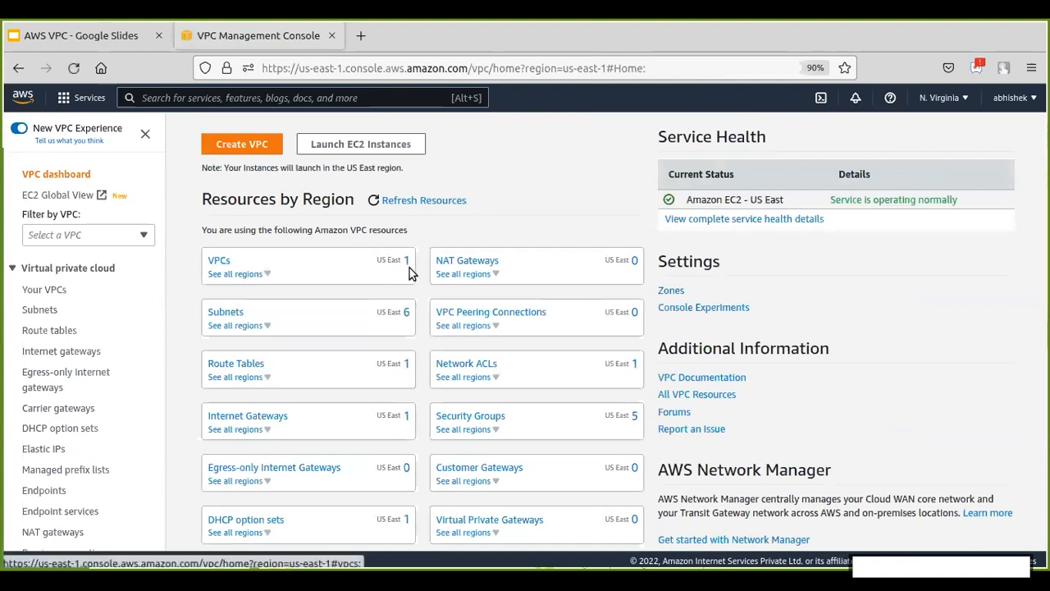
pyautogui.click(396, 267)
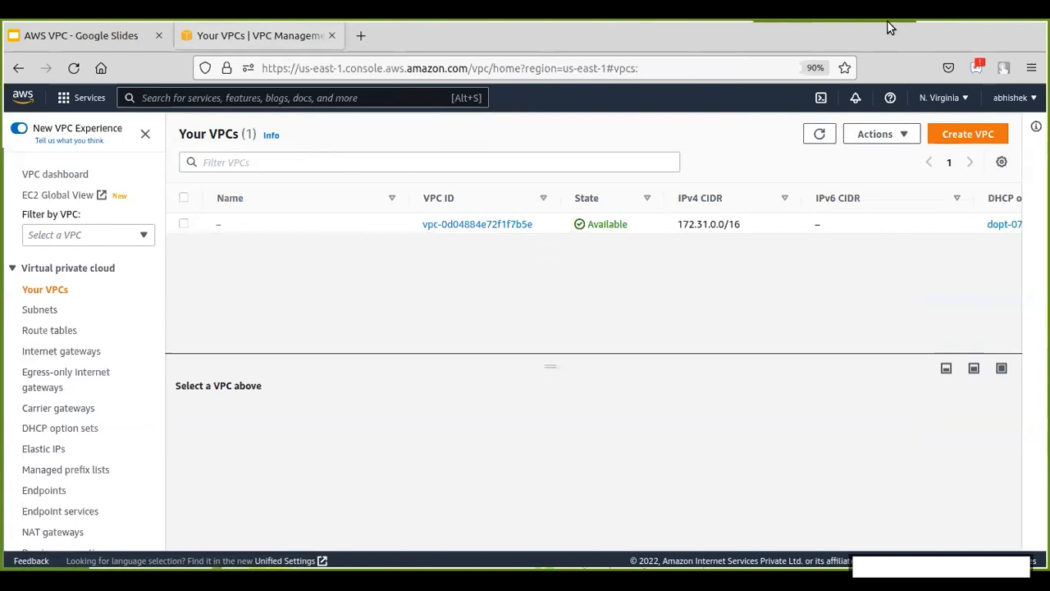
pyautogui.click(947, 128)
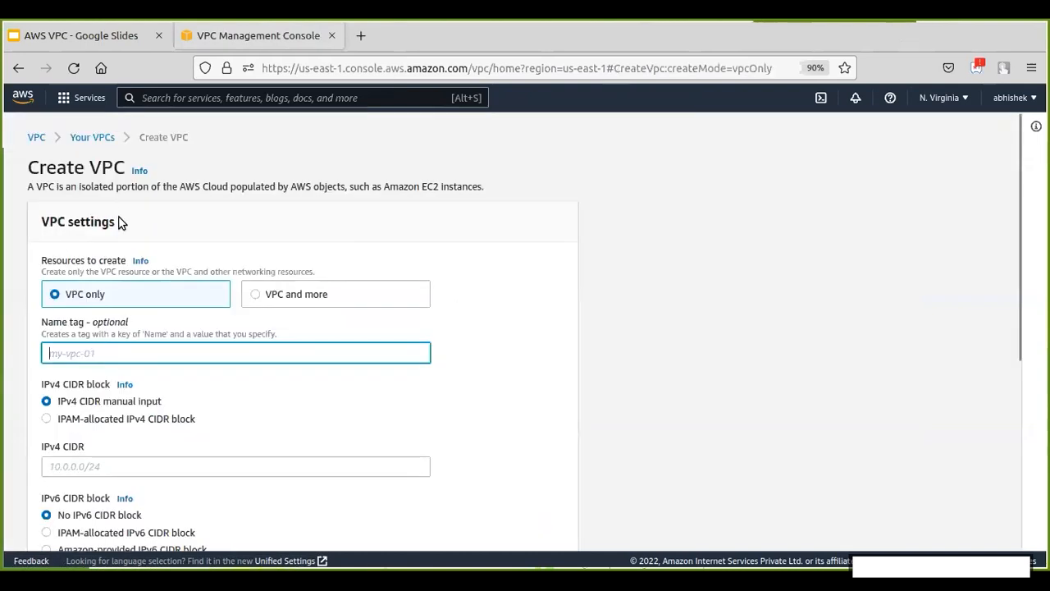
# Step: Name the new VPC Demo VPC and set its IPv4 CIDR to 10.0.0.0/16
pyautogui.scroll(-3, 118, 221)
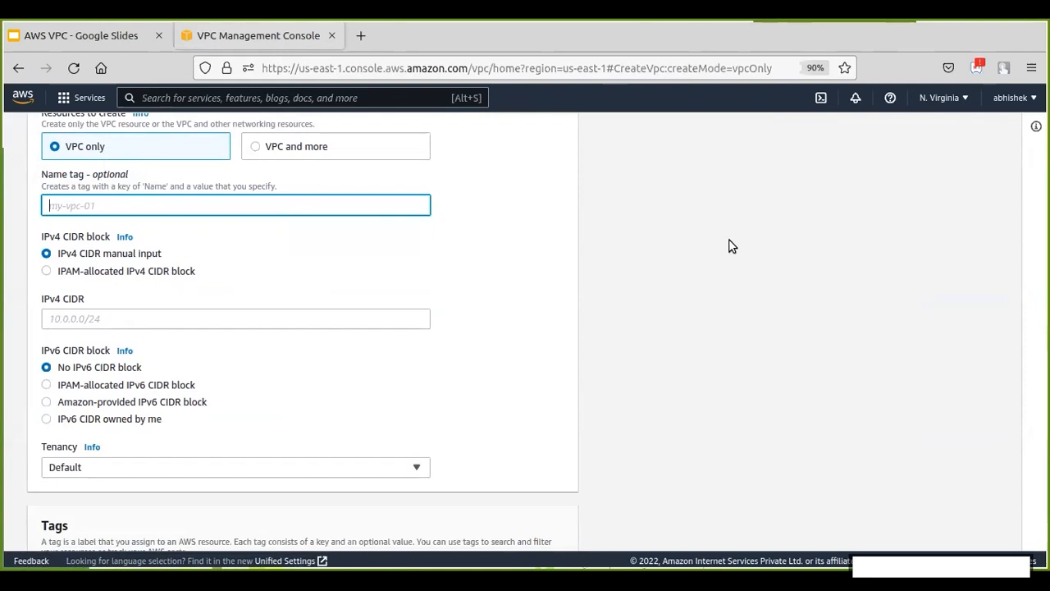
pyautogui.write('Demo VPC')
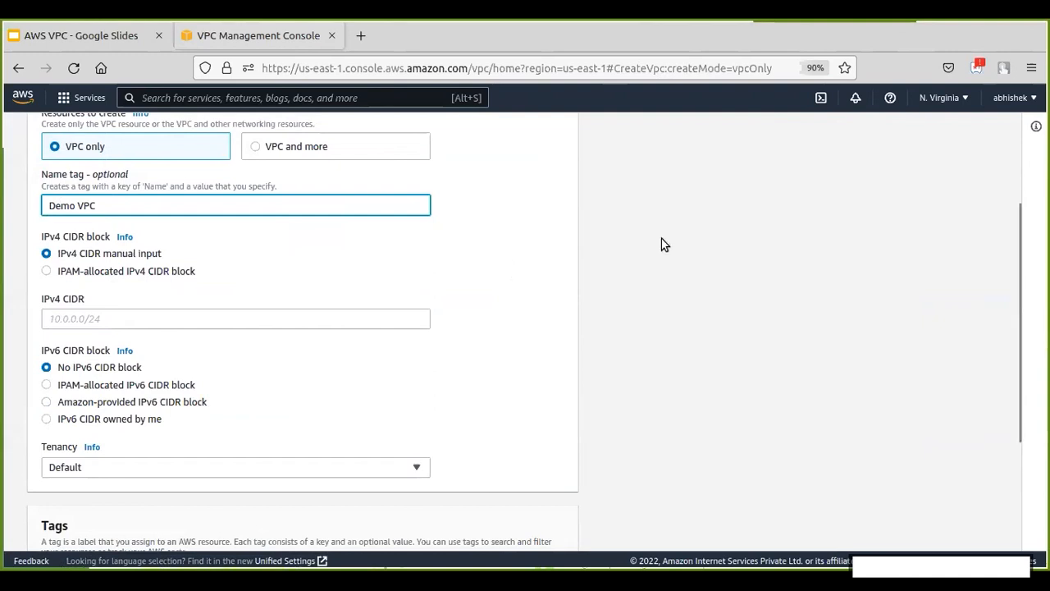
pyautogui.click(227, 324)
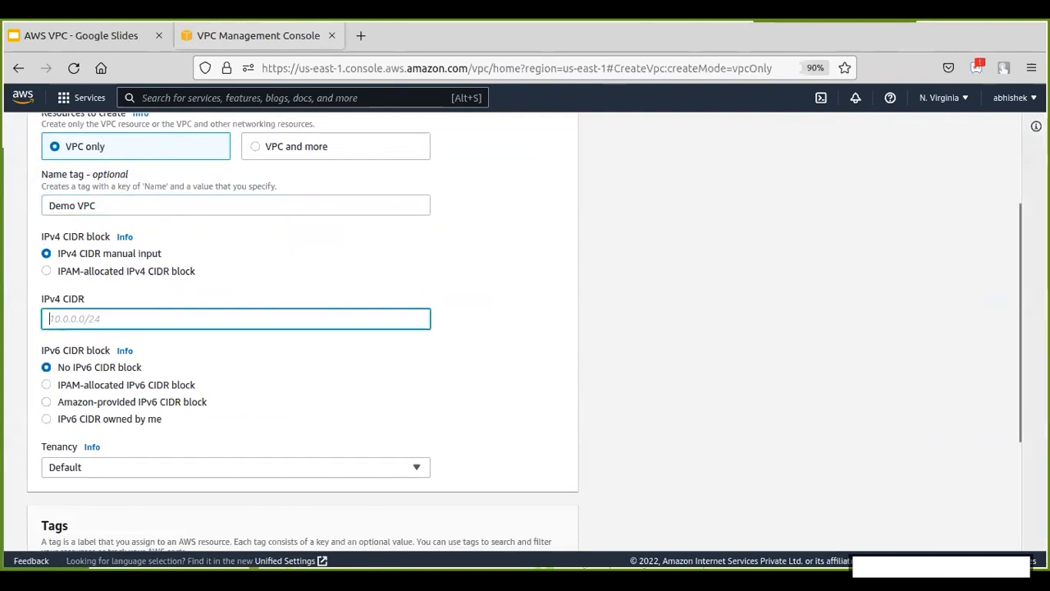
pyautogui.write('10.0.0.')
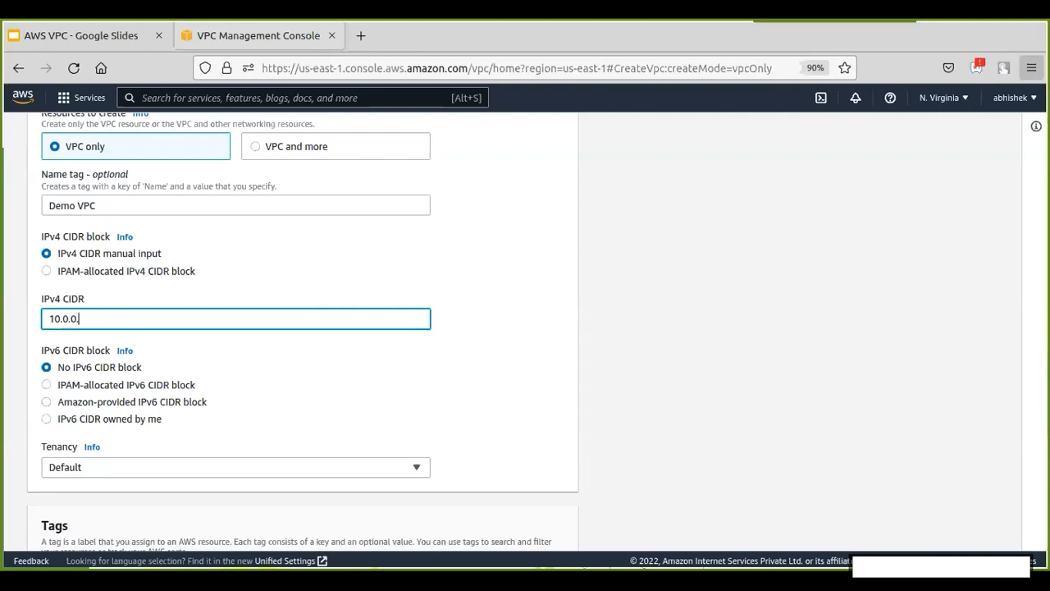
pyautogui.write('0/16')
pyautogui.click(484, 297)
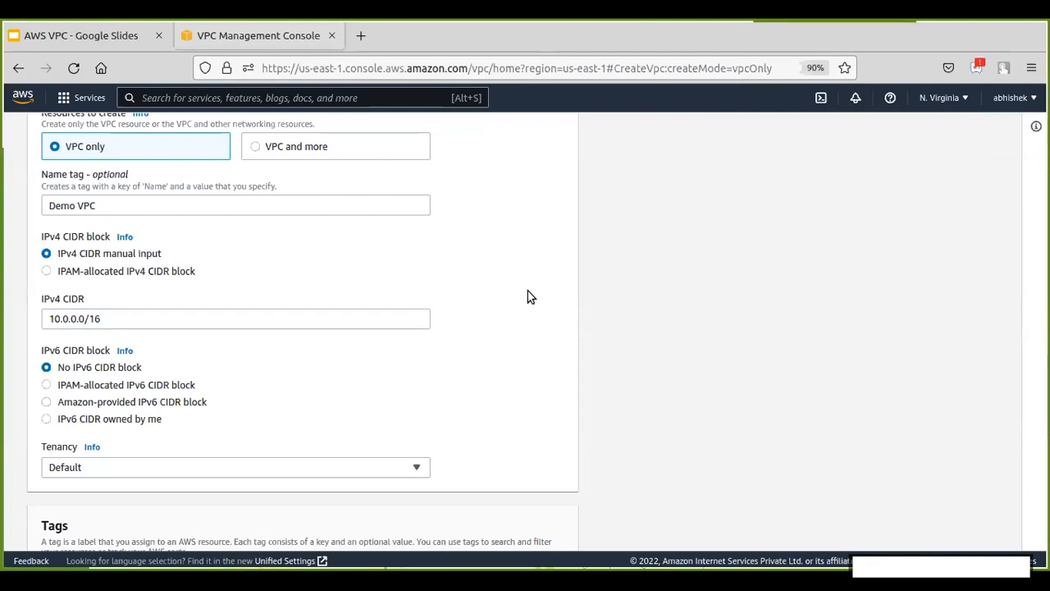
# Step: Review the remaining IPv6, tenancy and tag settings and create the VPC
pyautogui.scroll(-2, 528, 292)
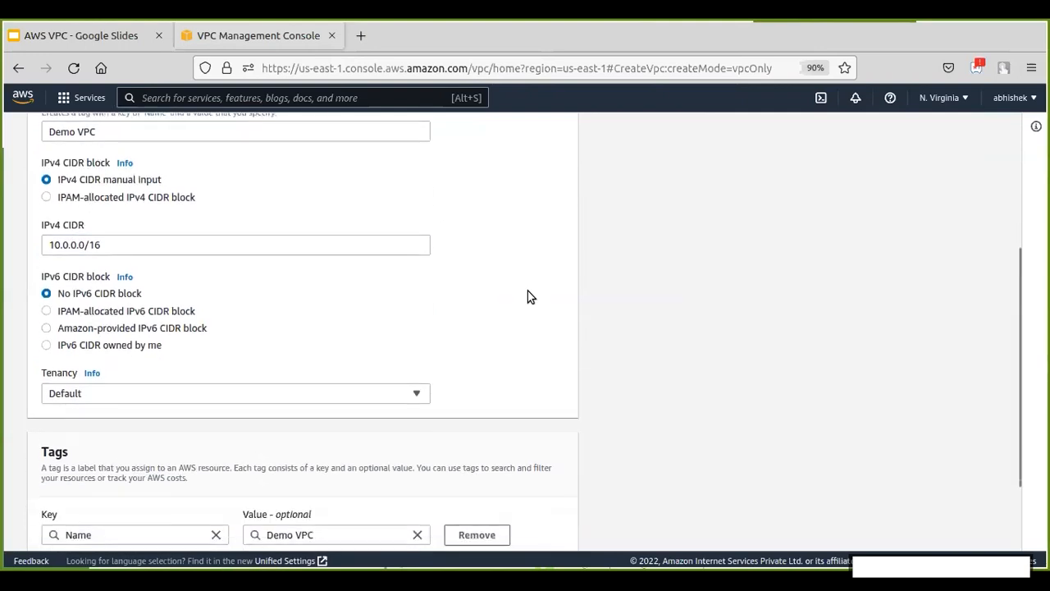
pyautogui.scroll(-2, 528, 291)
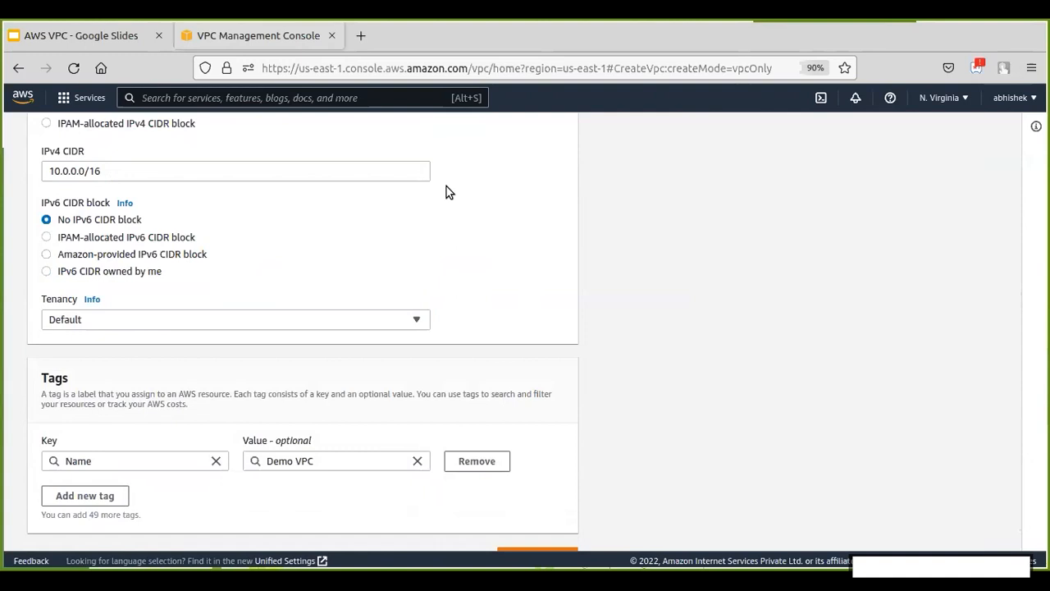
pyautogui.scroll(4, 446, 192)
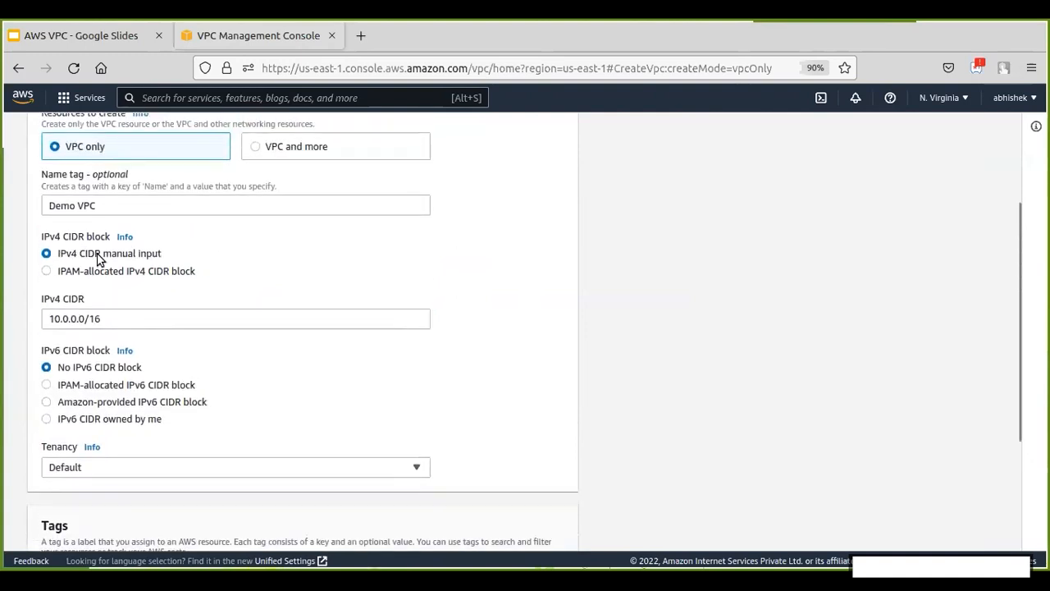
pyautogui.scroll(-4, 97, 259)
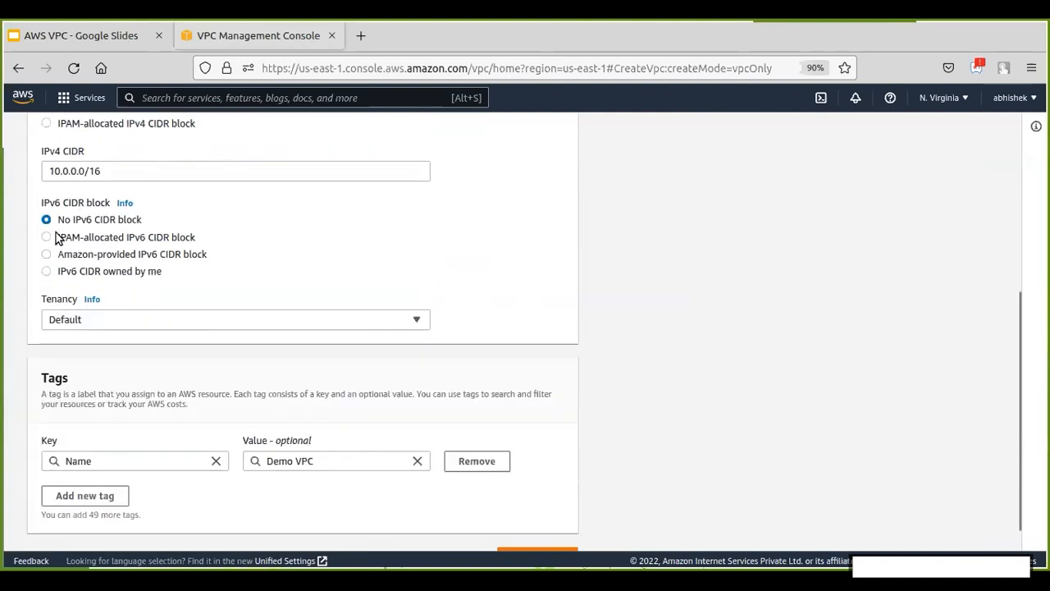
pyautogui.scroll(-1, 128, 229)
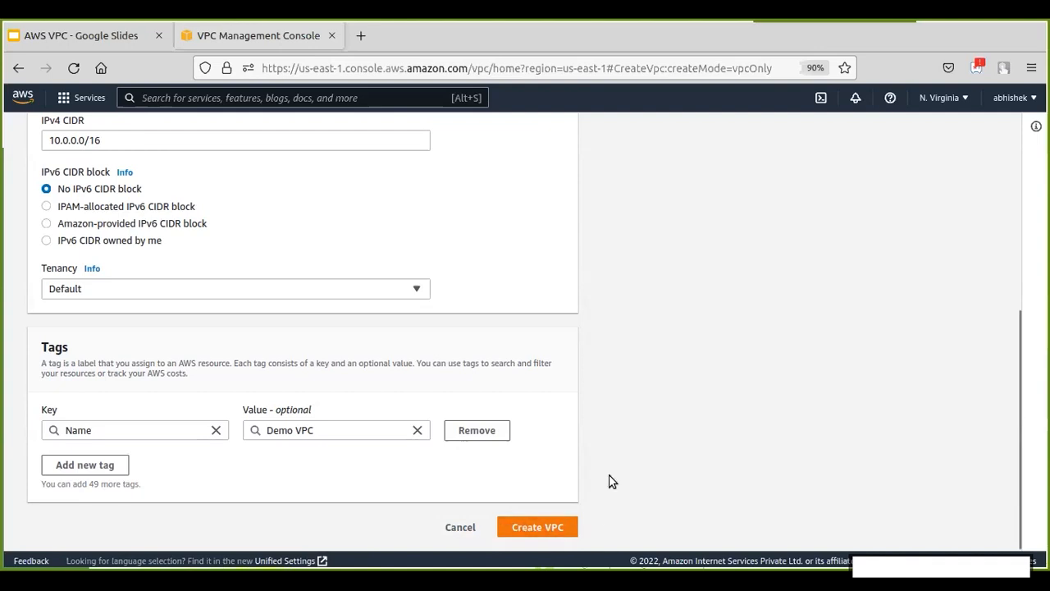
pyautogui.click(523, 526)
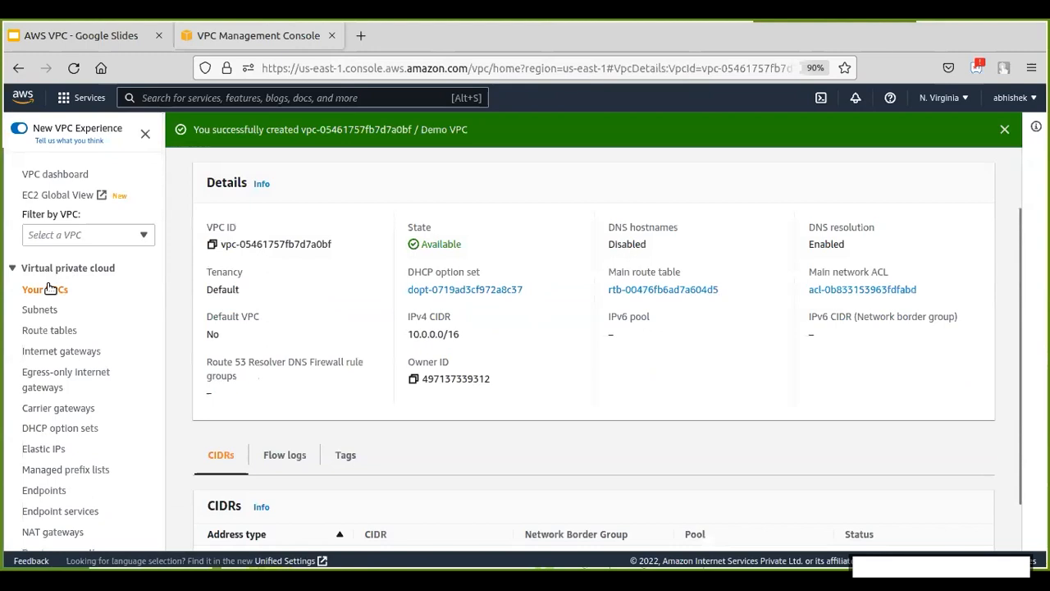
# Step: Return to the list of VPCs and examine the details of the unnamed default VPC
pyautogui.click(59, 289)
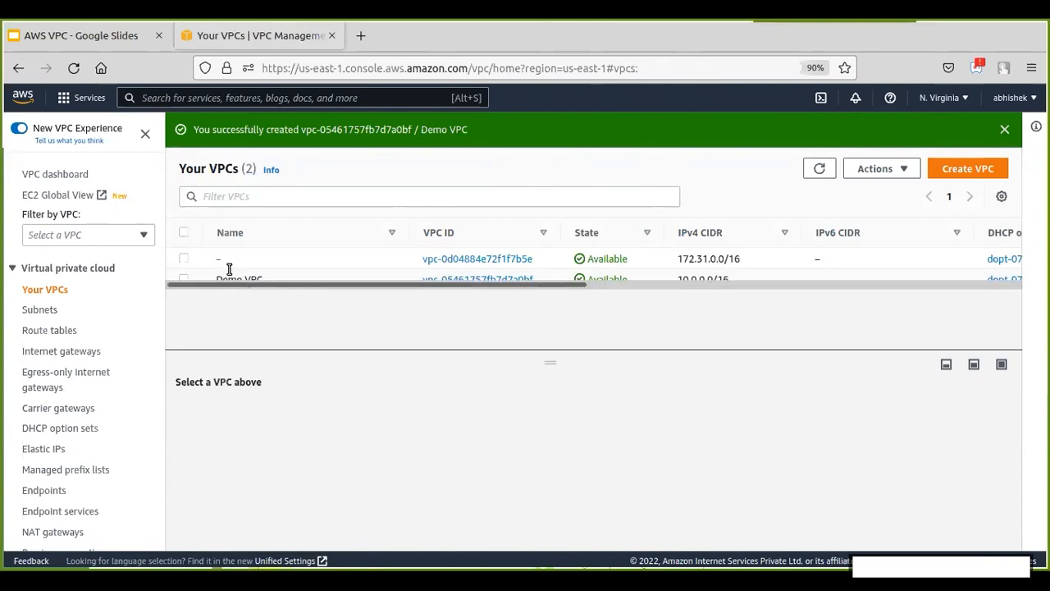
pyautogui.click(455, 258)
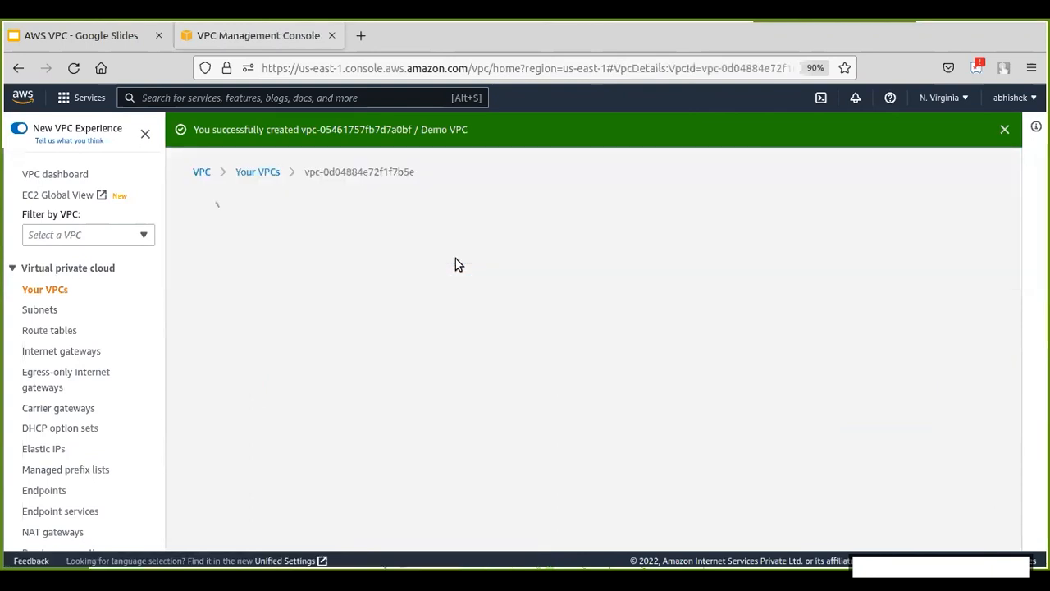
pyautogui.scroll(-2, 455, 305)
pyautogui.scroll(-2, 456, 305)
pyautogui.scroll(3, 153, 306)
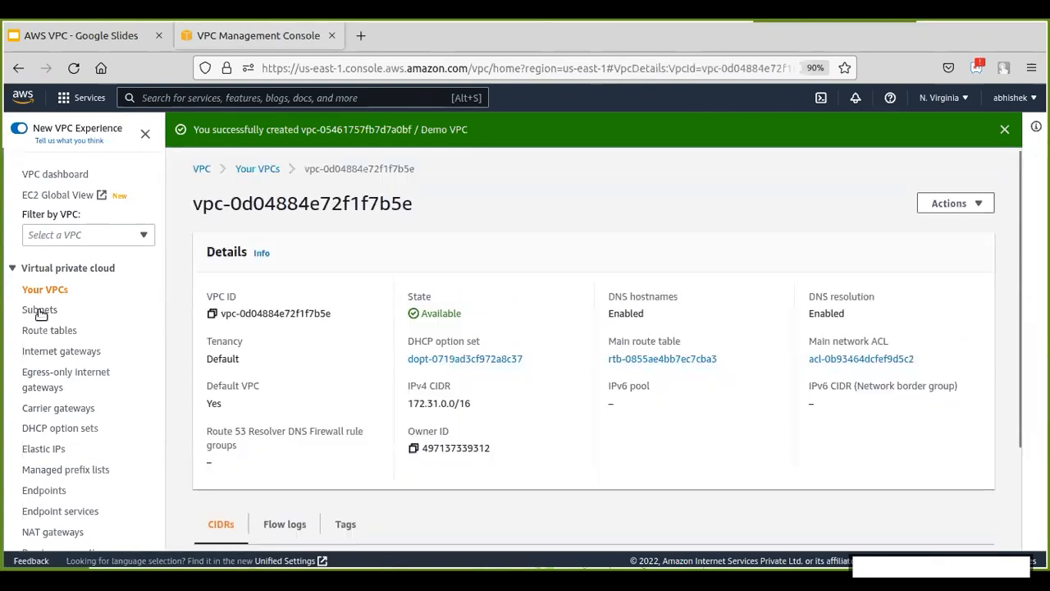
# Step: Show the subnets and filter them by Demo VPC
pyautogui.click(39, 309)
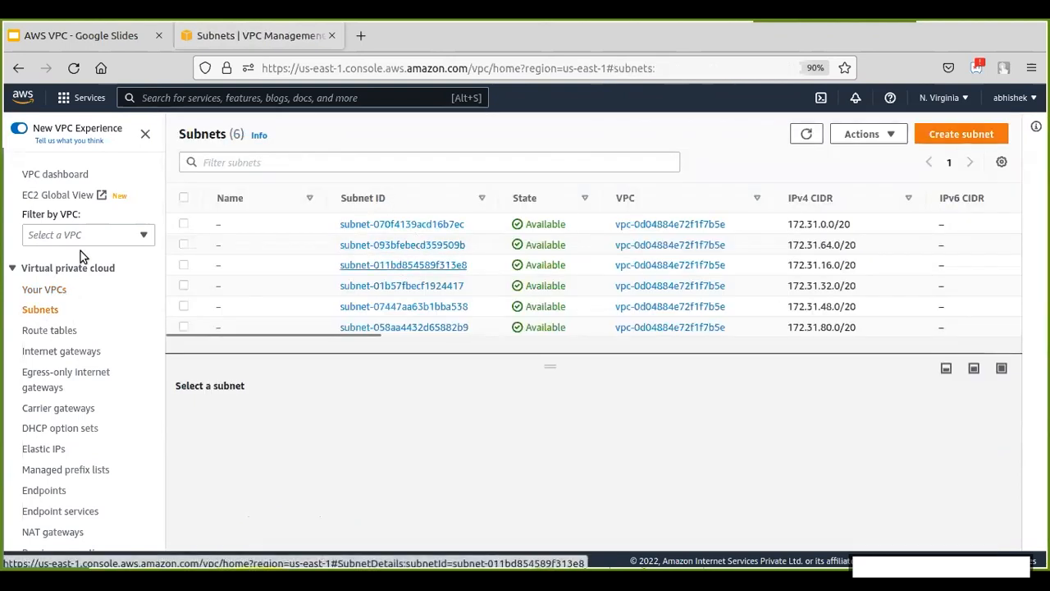
pyautogui.click(95, 236)
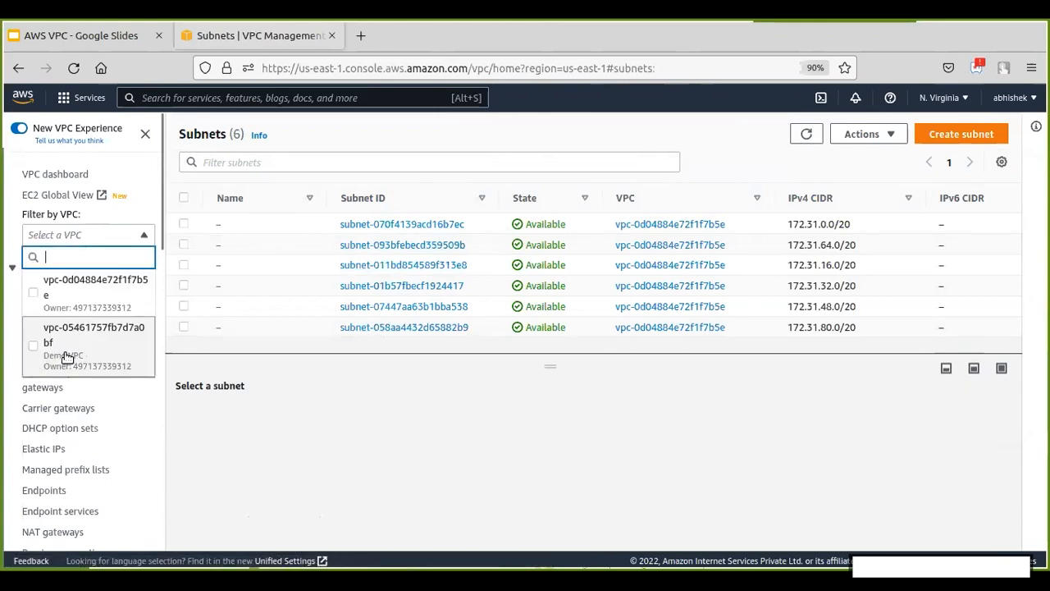
pyautogui.click(67, 354)
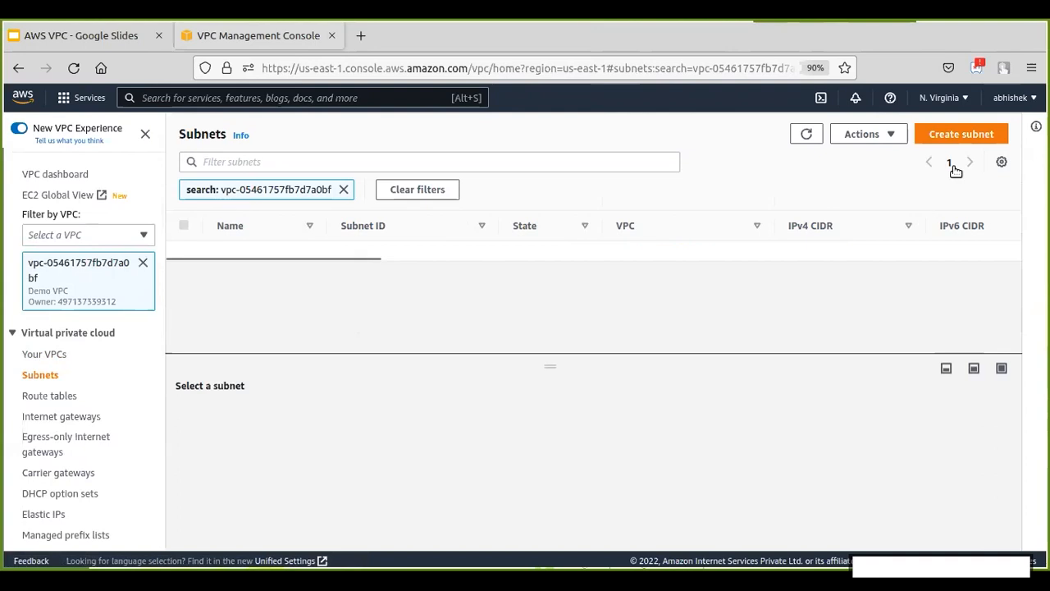
# Step: Start creating a subnet and select Demo VPC as its VPC
pyautogui.click(953, 138)
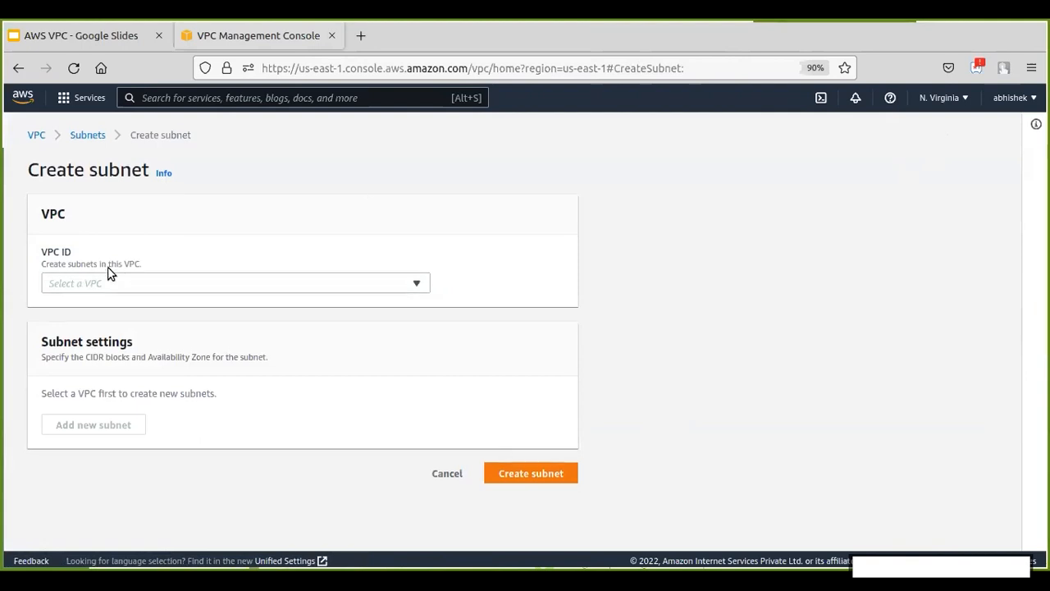
pyautogui.click(83, 279)
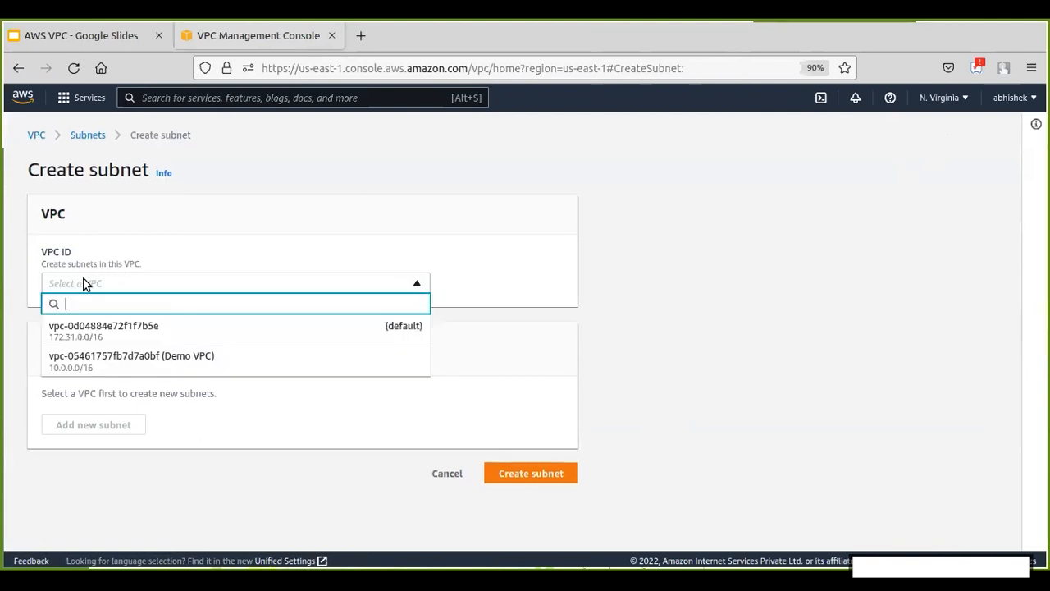
pyautogui.click(188, 361)
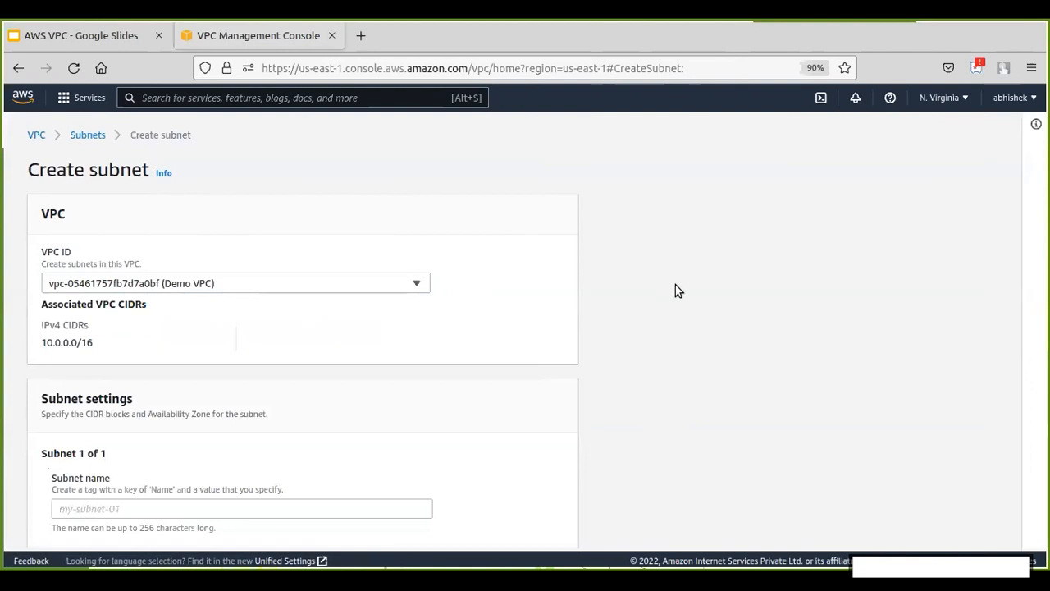
# Step: Name the subnet PublicSubnetA and place it in the Availability Zone US East (N. Virginia) / us-east-1a
pyautogui.scroll(-3, 675, 285)
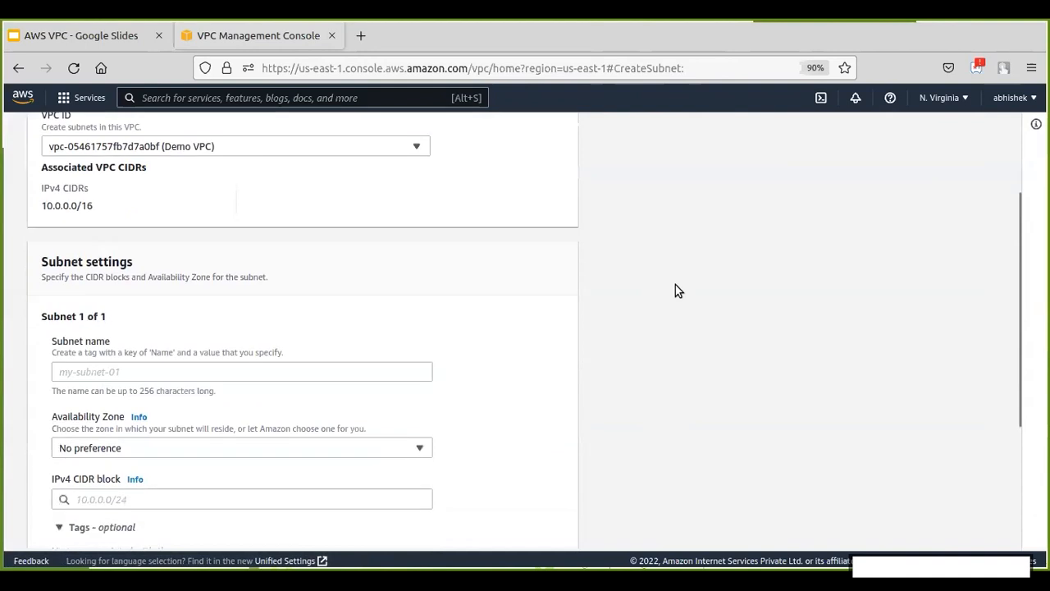
pyautogui.scroll(-3, 676, 285)
pyautogui.click(85, 187)
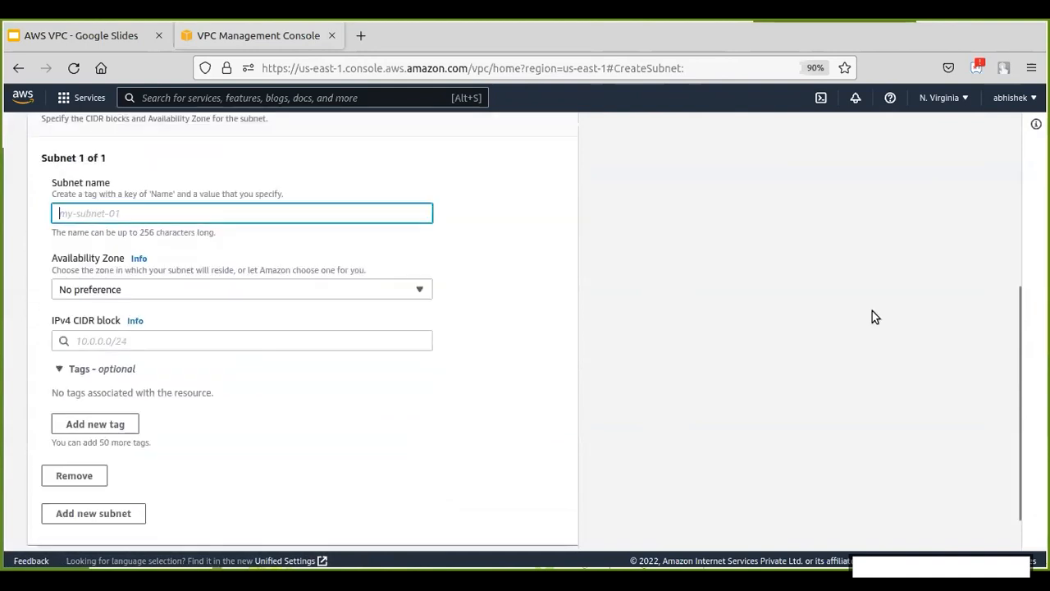
pyautogui.write('PU')
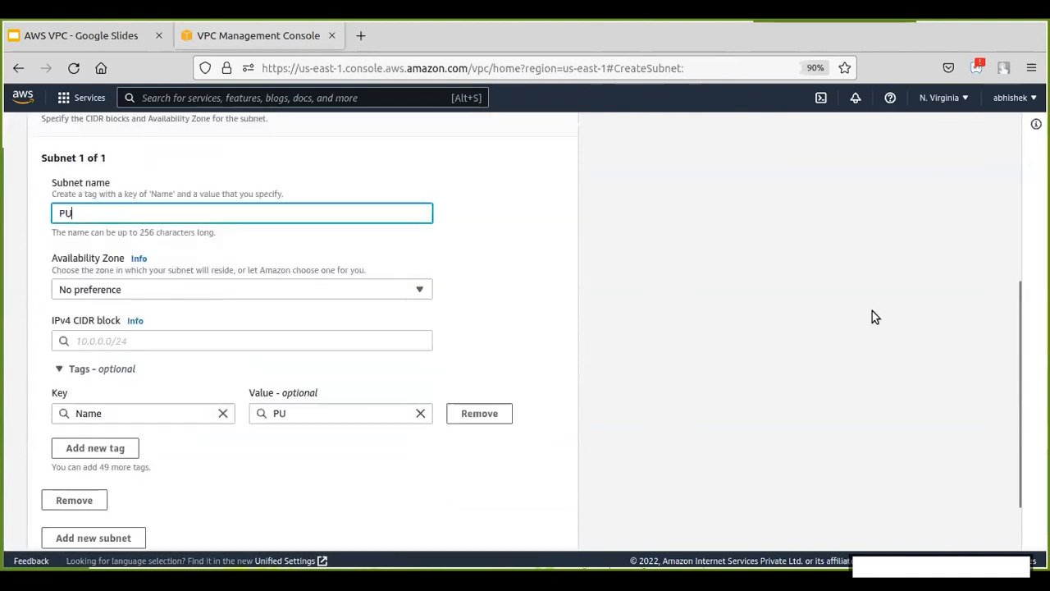
pyautogui.press('BackSpace')
pyautogui.write('u')
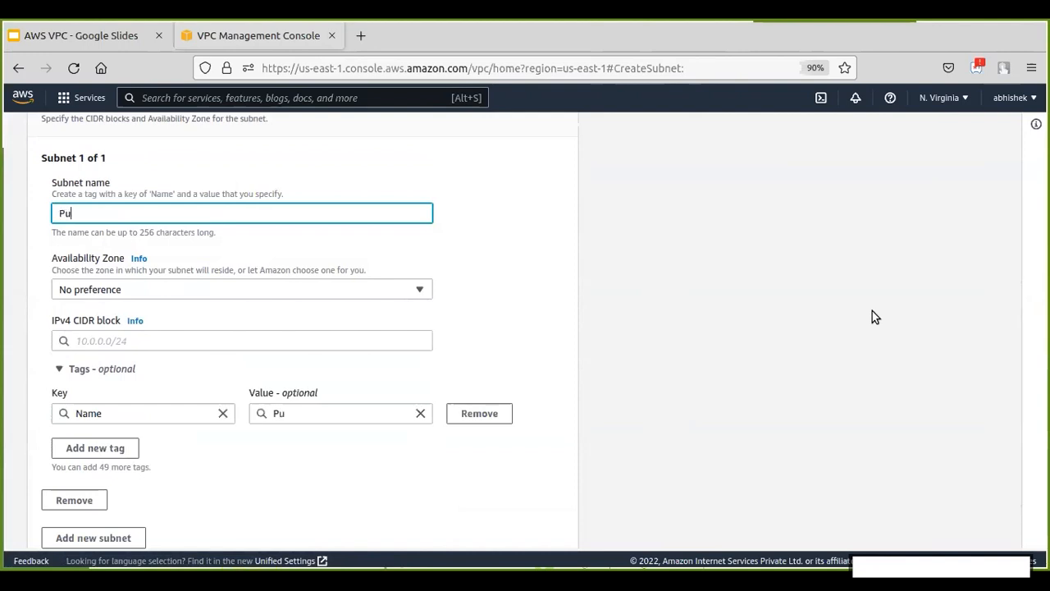
pyautogui.write('blicSubnetA')
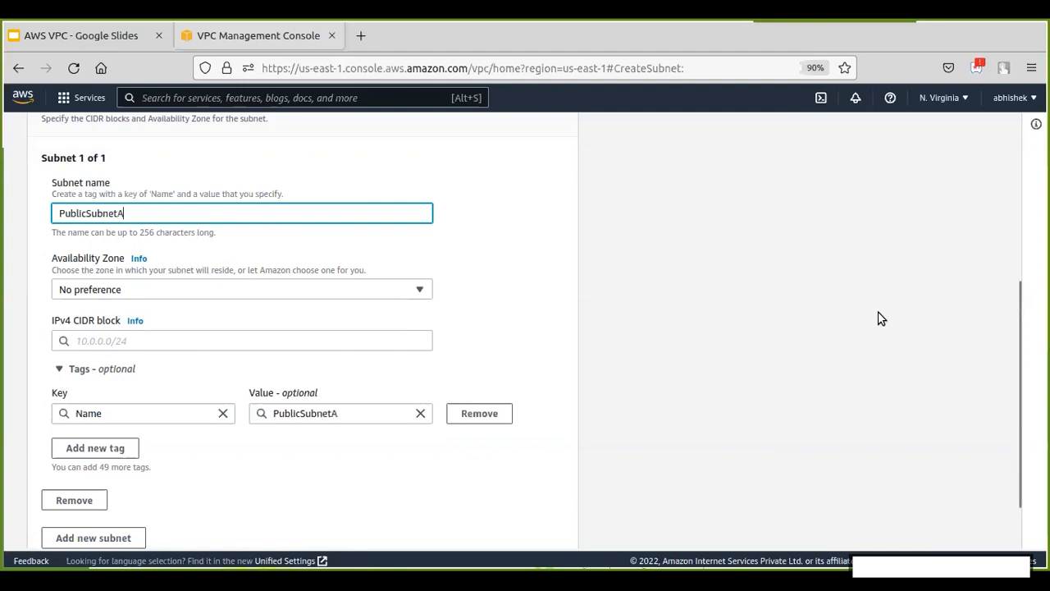
pyautogui.click(272, 295)
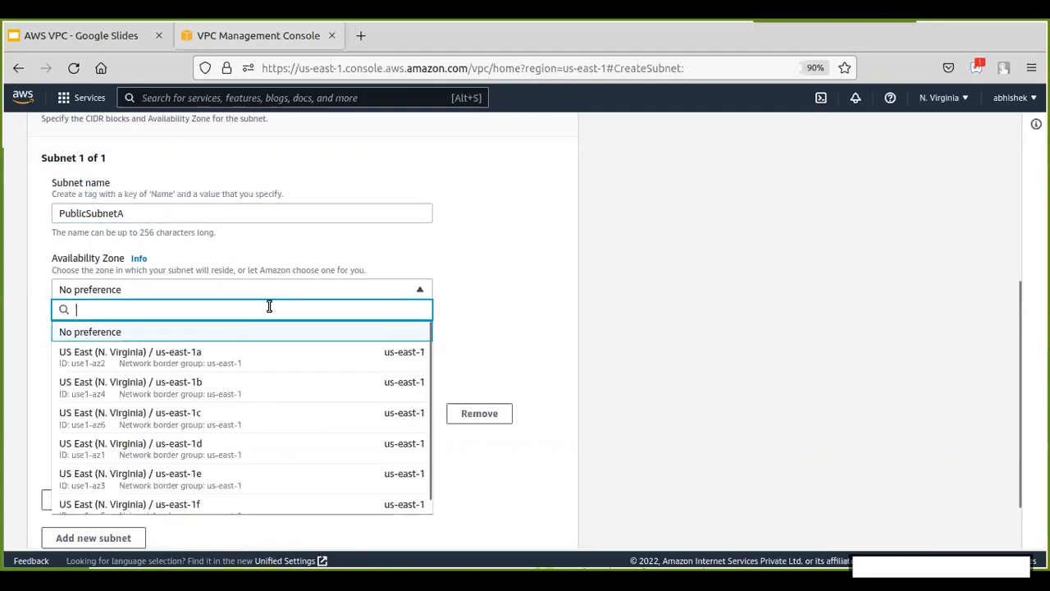
pyautogui.click(242, 355)
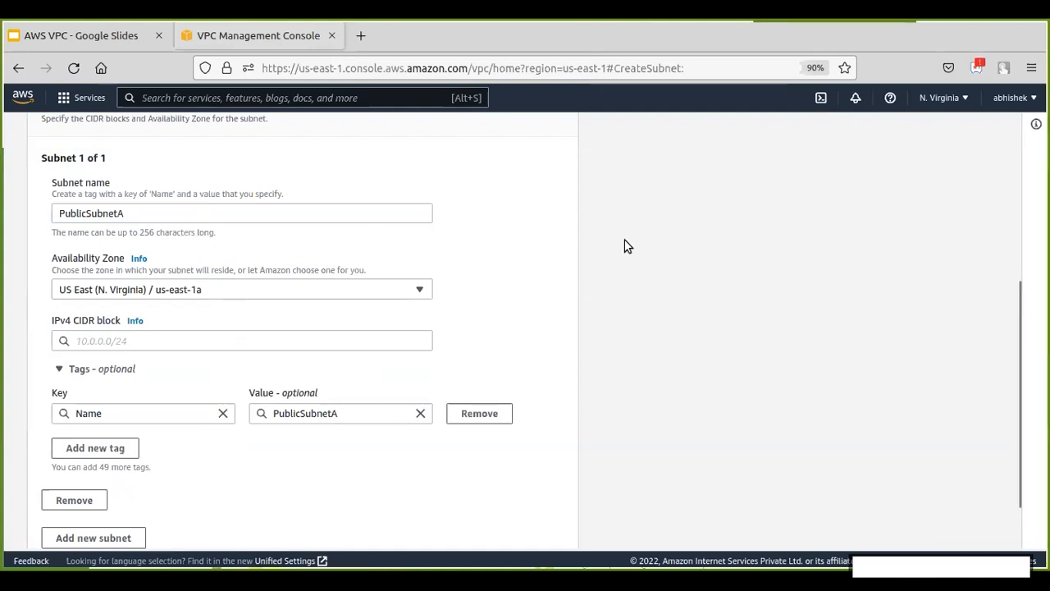
# Step: Set the IPv4 CIDR block of PublicSubnetA to 10.0.0.0/24
pyautogui.scroll(-2, 624, 246)
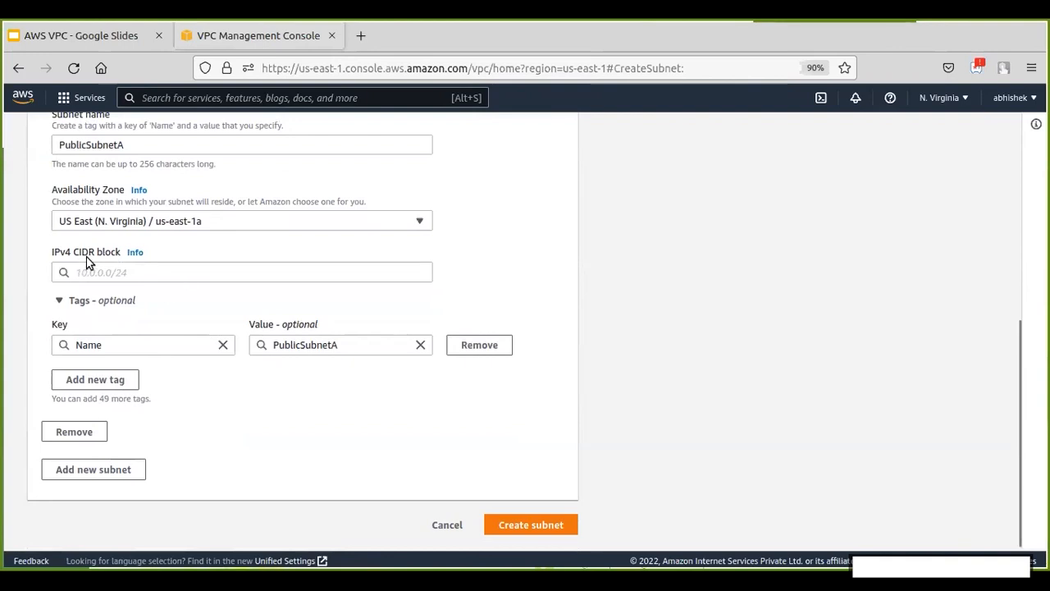
pyautogui.click(136, 268)
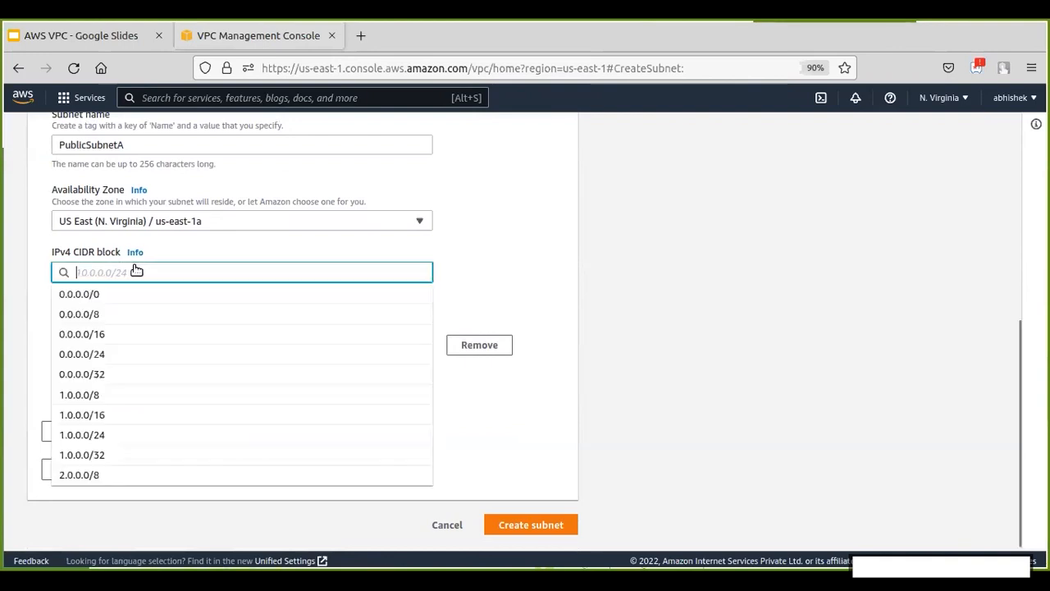
pyautogui.click(640, 279)
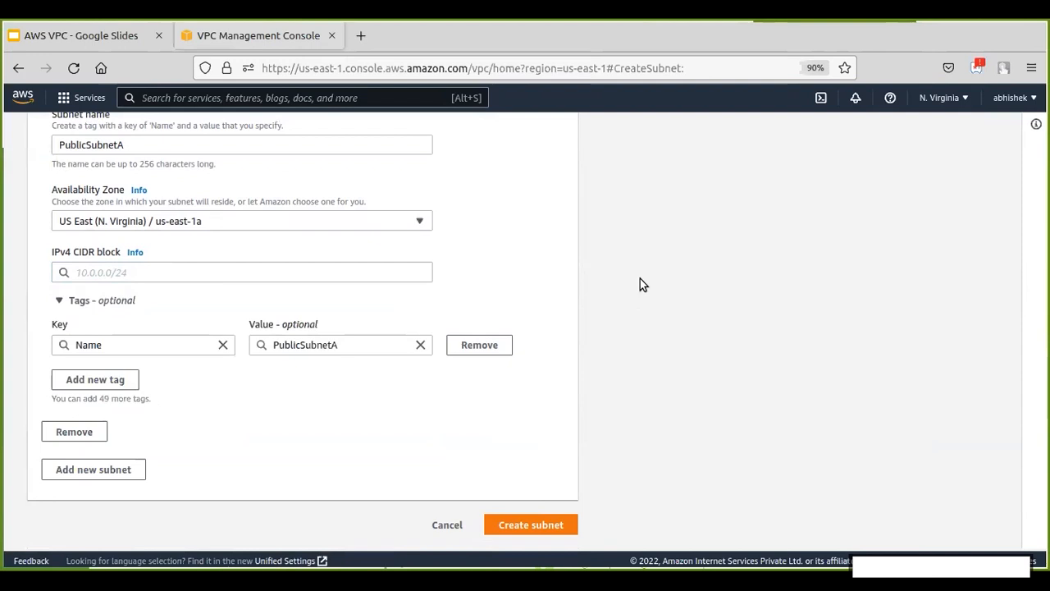
pyautogui.click(81, 274)
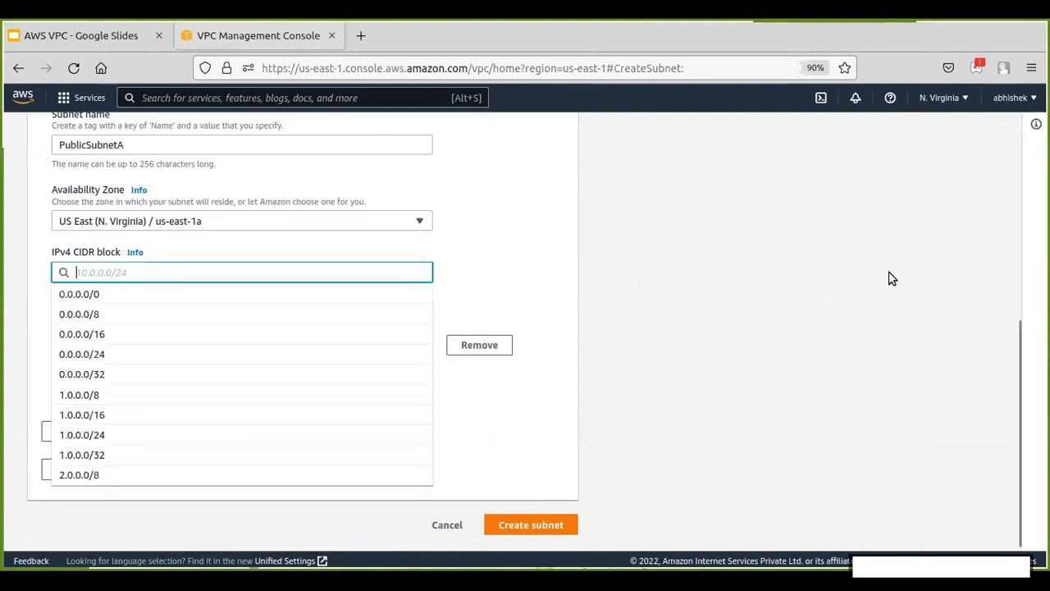
pyautogui.write('10')
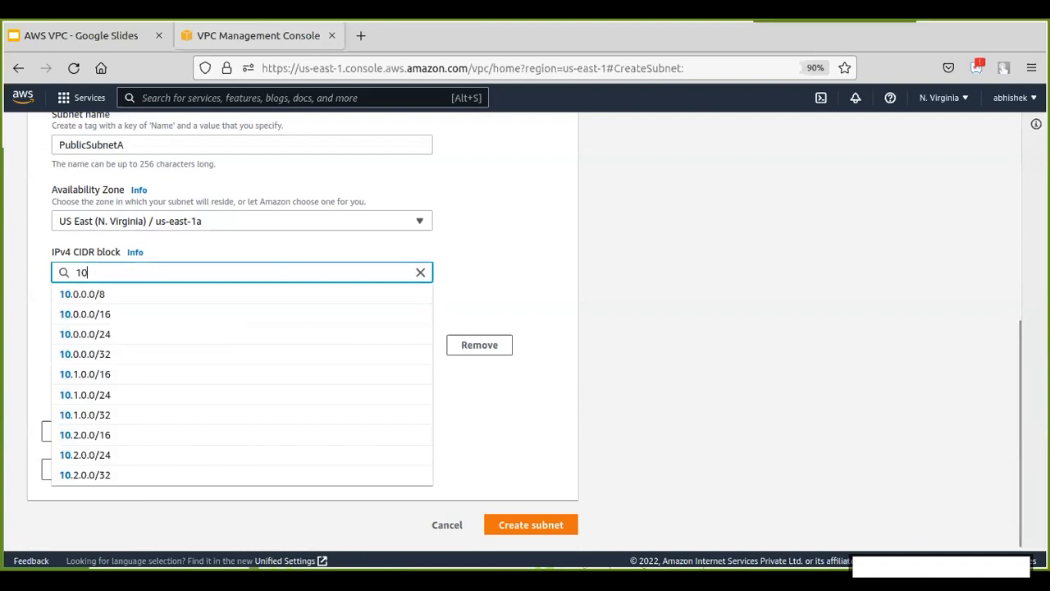
pyautogui.write('.0.0.0')
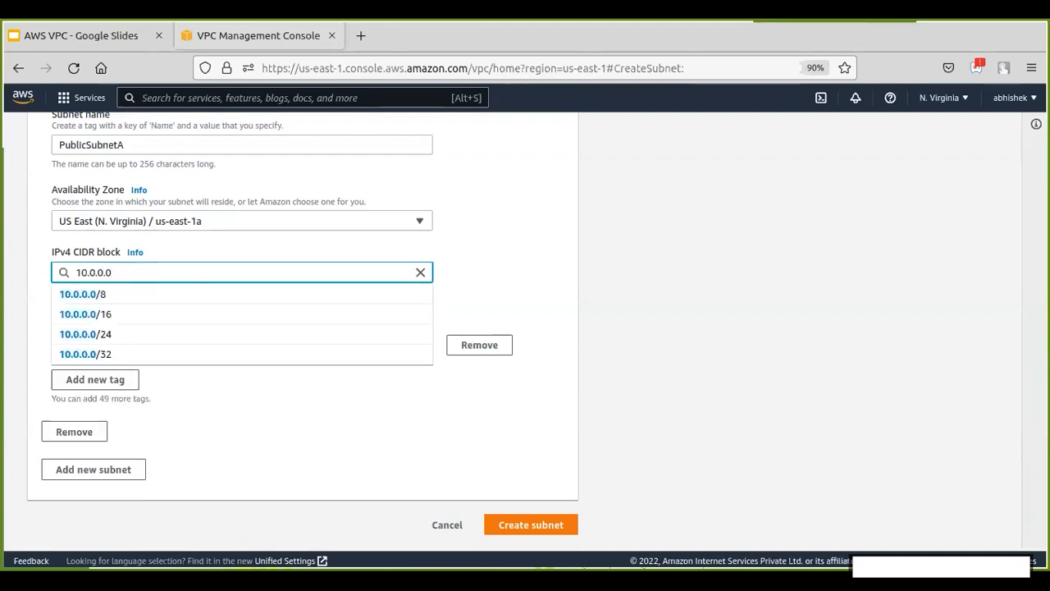
pyautogui.click(95, 334)
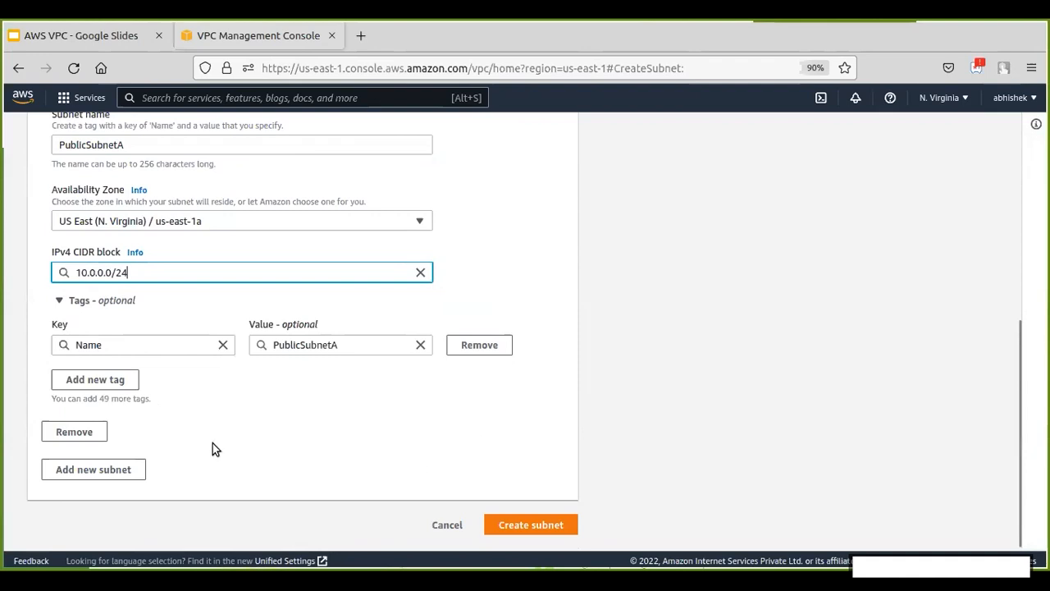
# Step: Add a second subnet named PublicSubnetB in the Availability Zone US East (N. Virginia) / us-east-1b
pyautogui.click(125, 469)
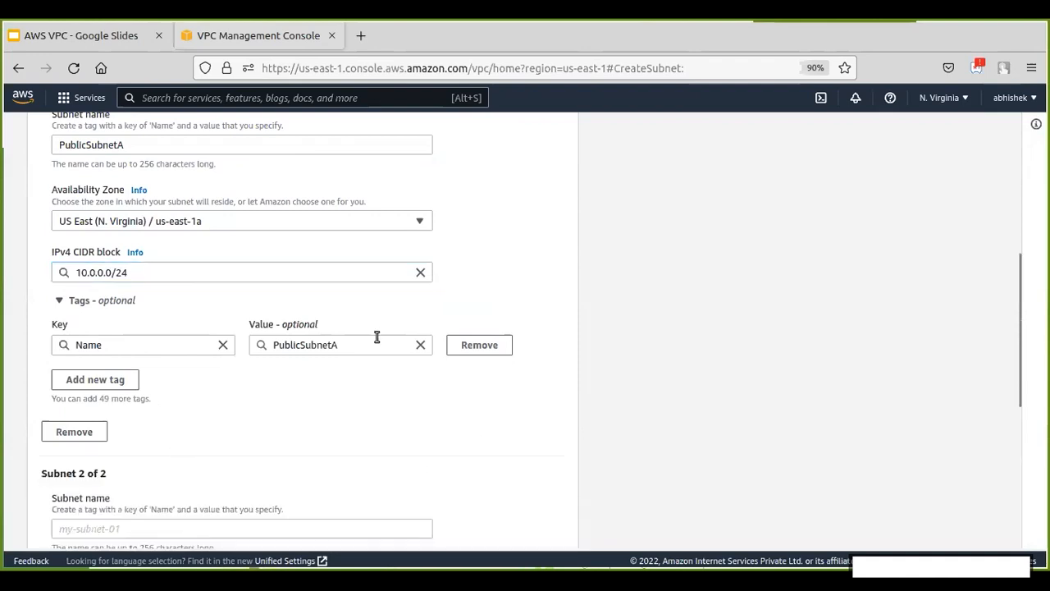
pyautogui.scroll(-3, 162, 274)
pyautogui.click(161, 307)
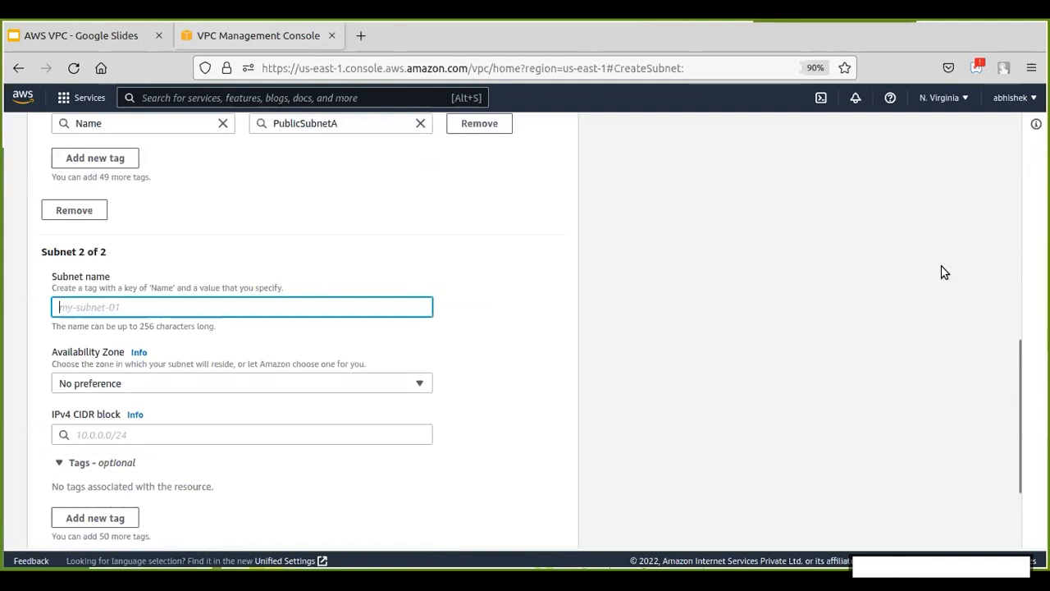
pyautogui.write('Public')
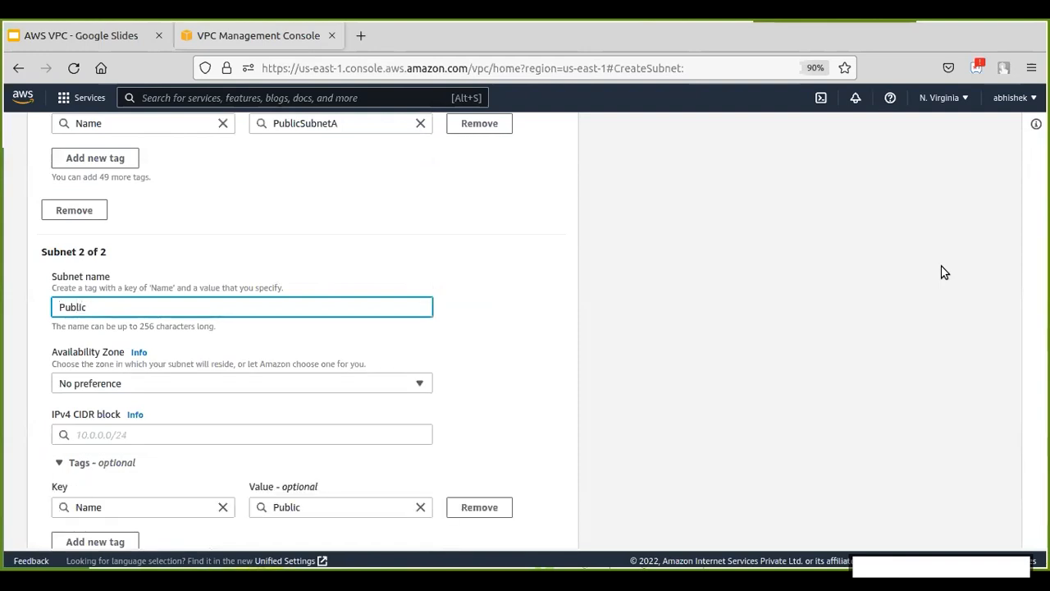
pyautogui.write('SubnetB')
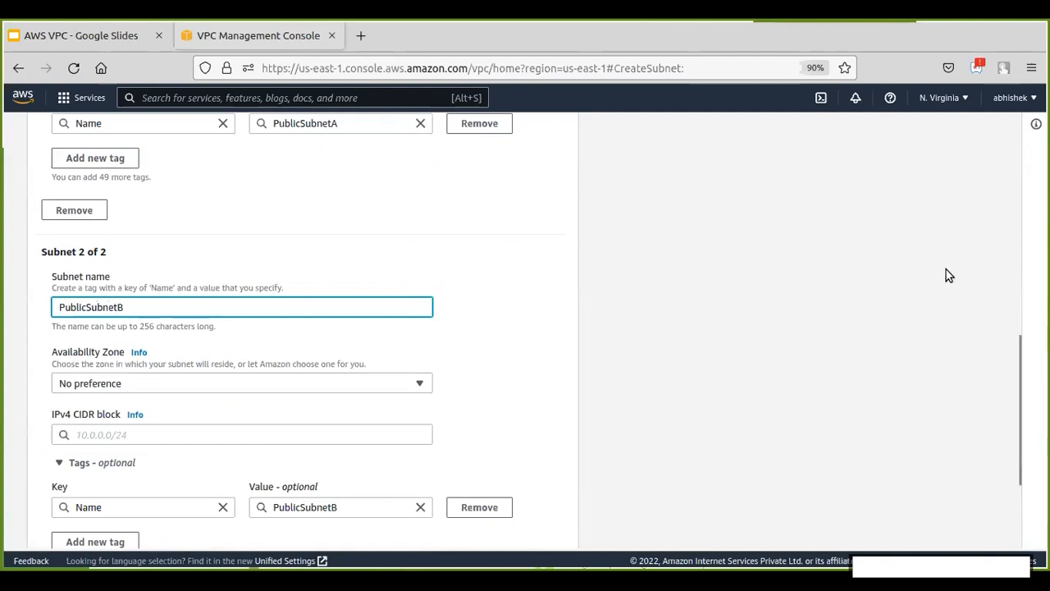
pyautogui.click(296, 382)
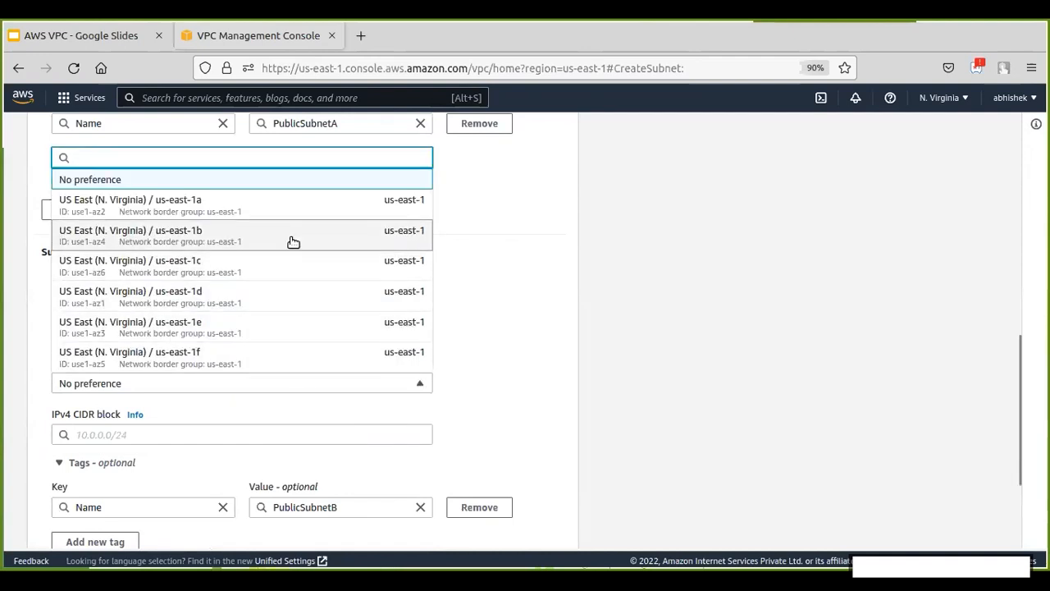
pyautogui.click(184, 238)
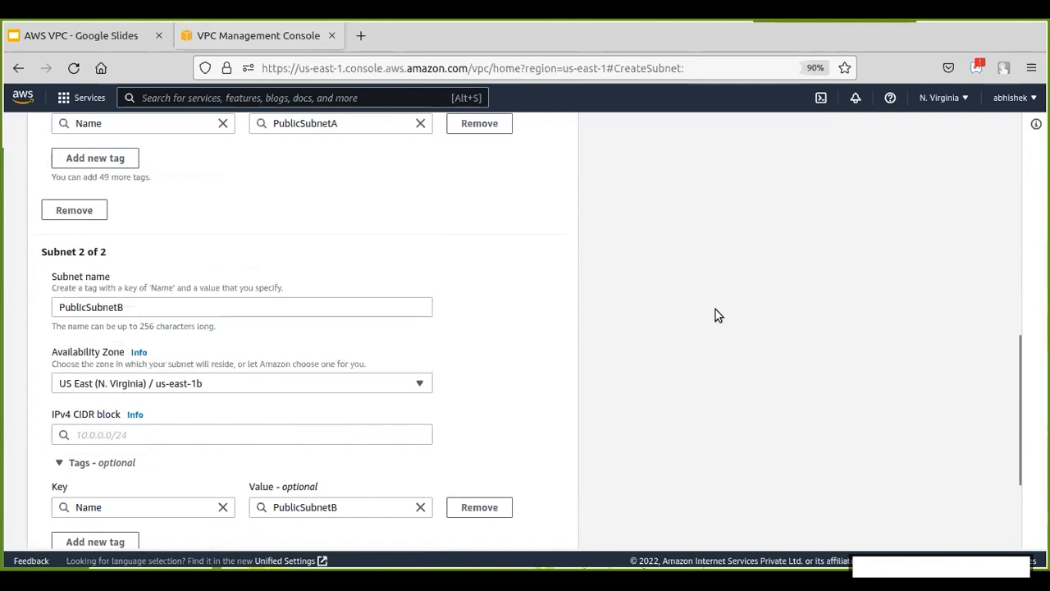
# Step: Set the IPv4 CIDR block of PublicSubnetB to 10.0.1.0/24
pyautogui.scroll(5, 715, 315)
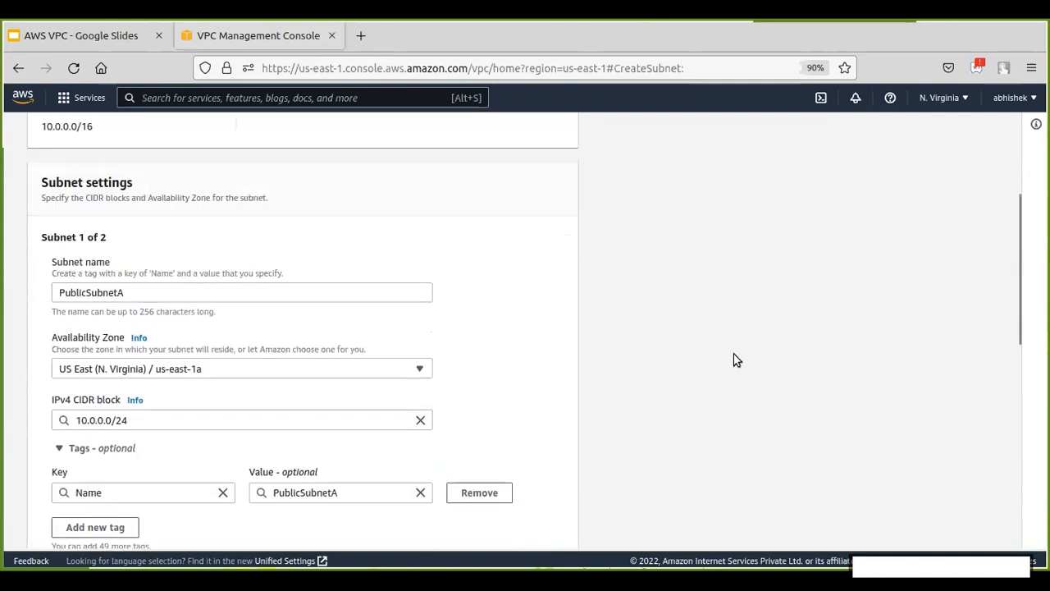
pyautogui.scroll(-6, 736, 359)
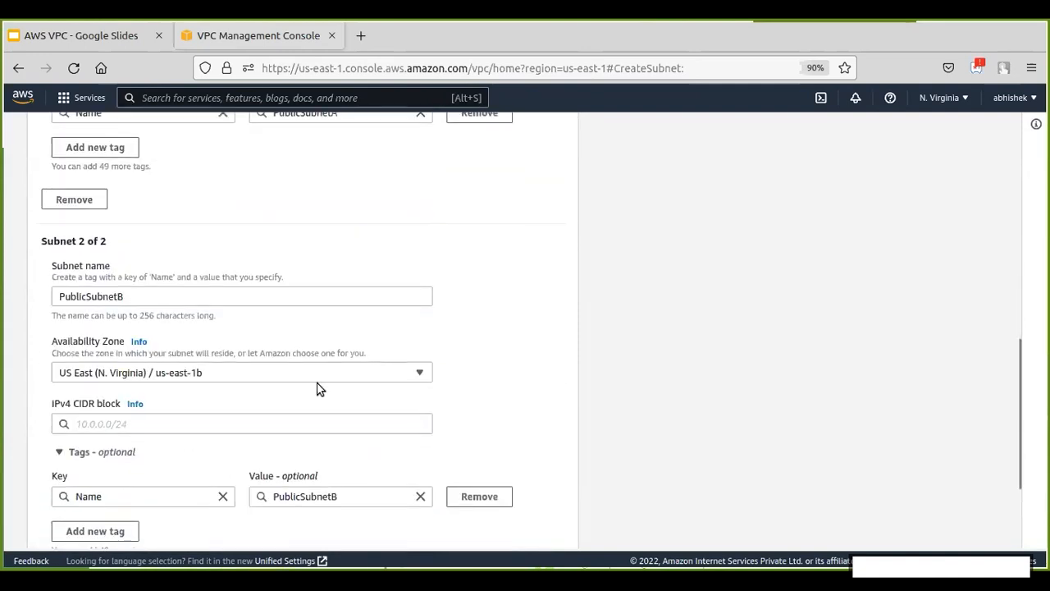
pyautogui.scroll(-2, 320, 389)
pyautogui.click(150, 271)
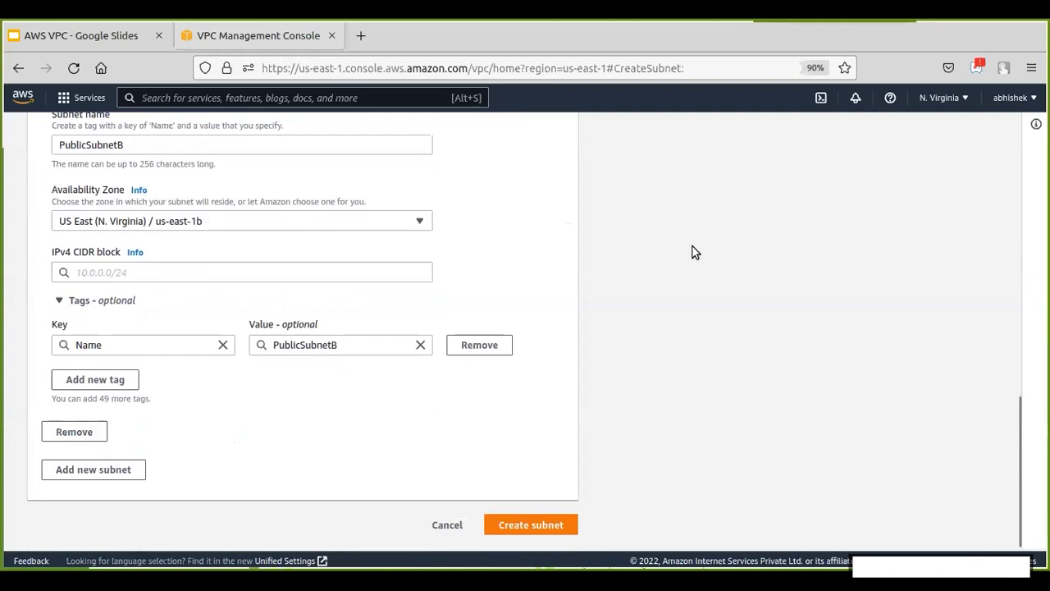
pyautogui.write('10')
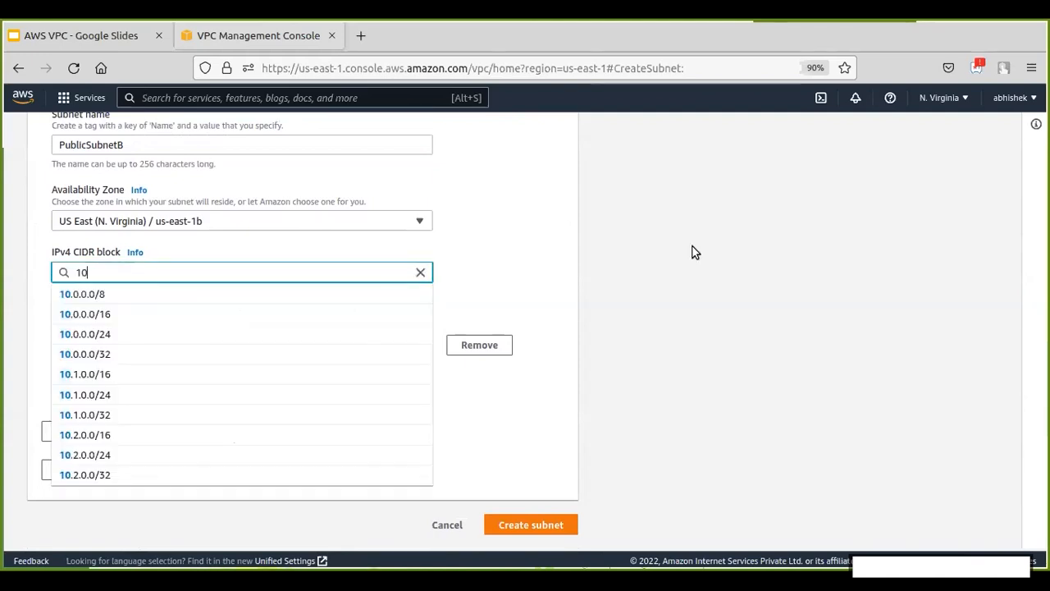
pyautogui.write('.0.')
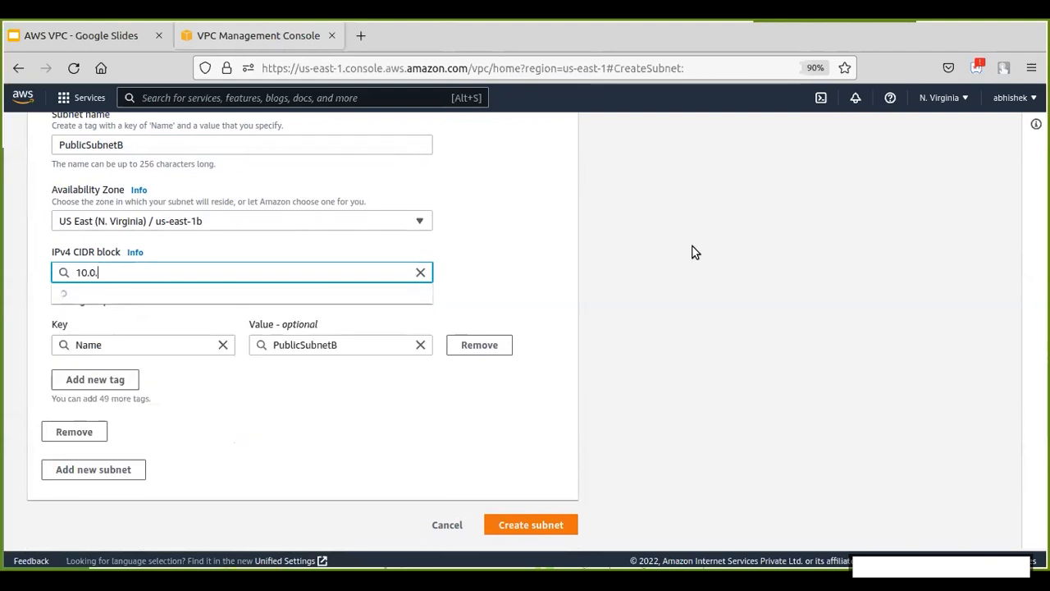
pyautogui.write('1.0')
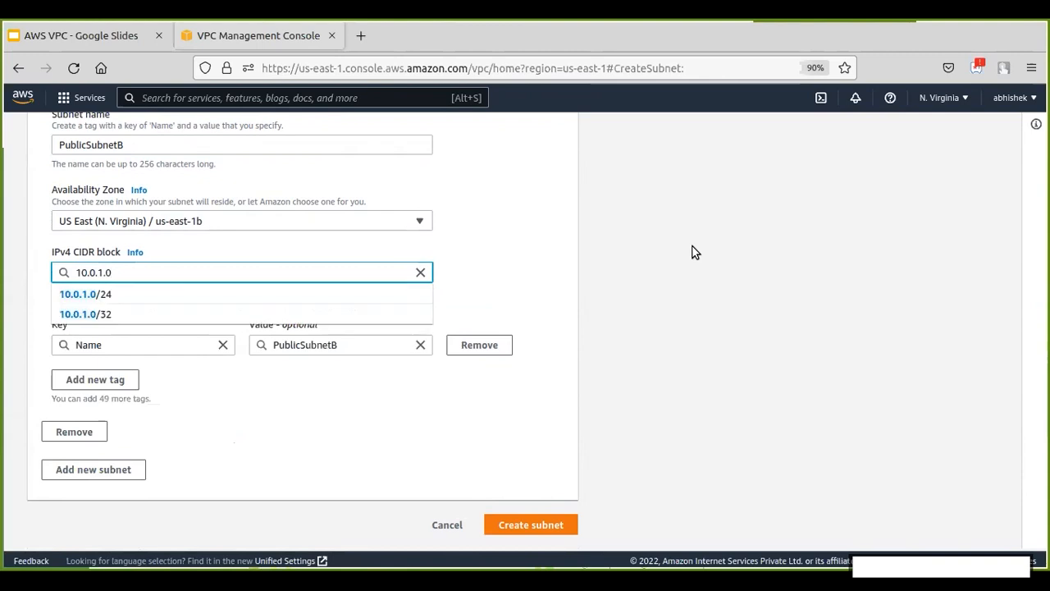
pyautogui.click(99, 299)
# Step: Add a third subnet named PrivateSubnetA in the Availability Zone US East (N. Virginia) / us-east-1a
pyautogui.click(128, 470)
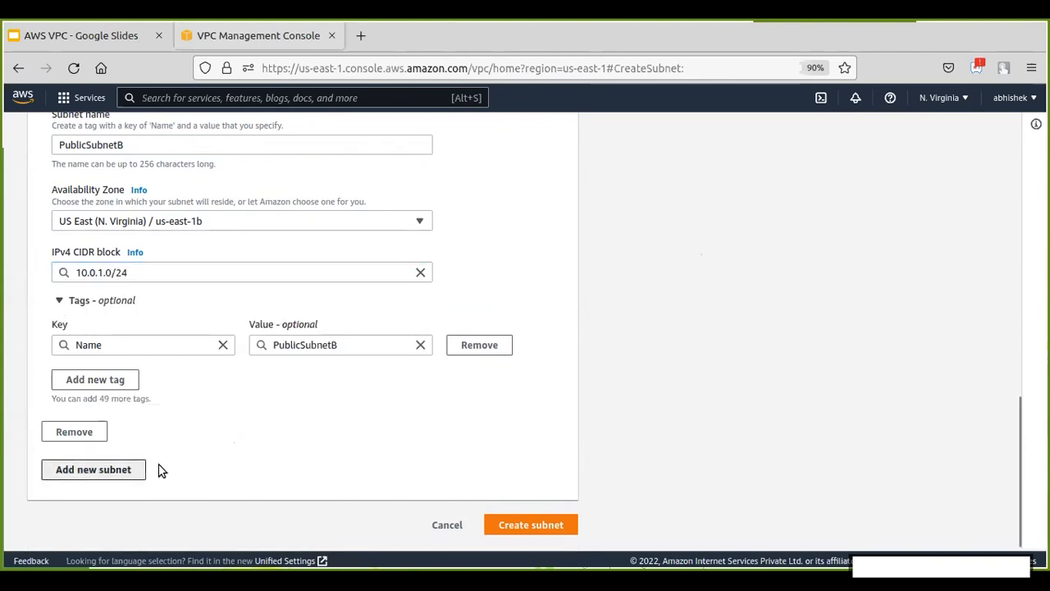
pyautogui.scroll(-3, 301, 214)
pyautogui.scroll(-1, 300, 220)
pyautogui.click(279, 233)
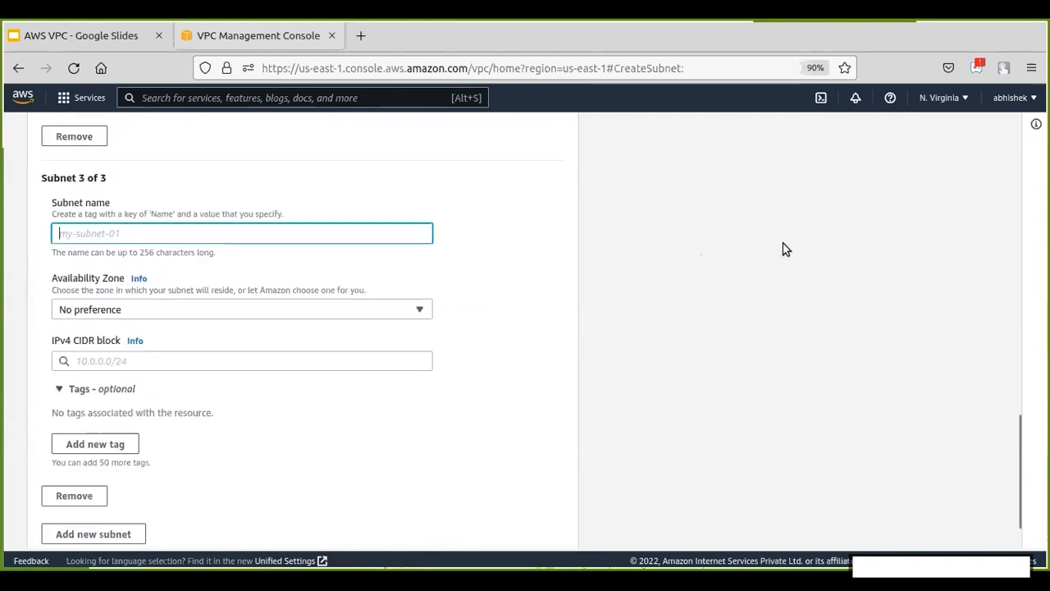
pyautogui.write('Priv')
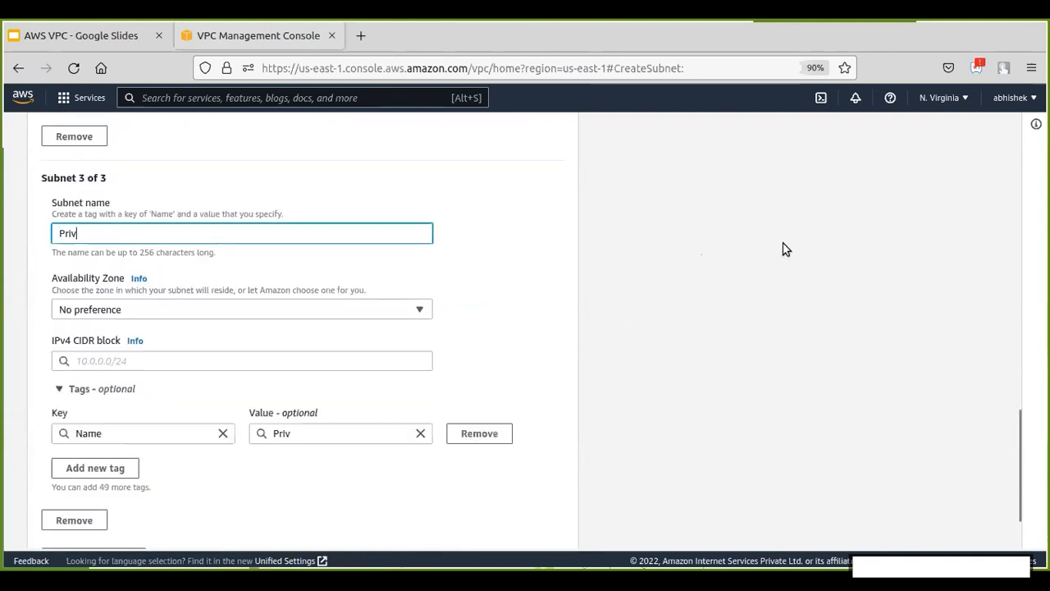
pyautogui.write('ateS')
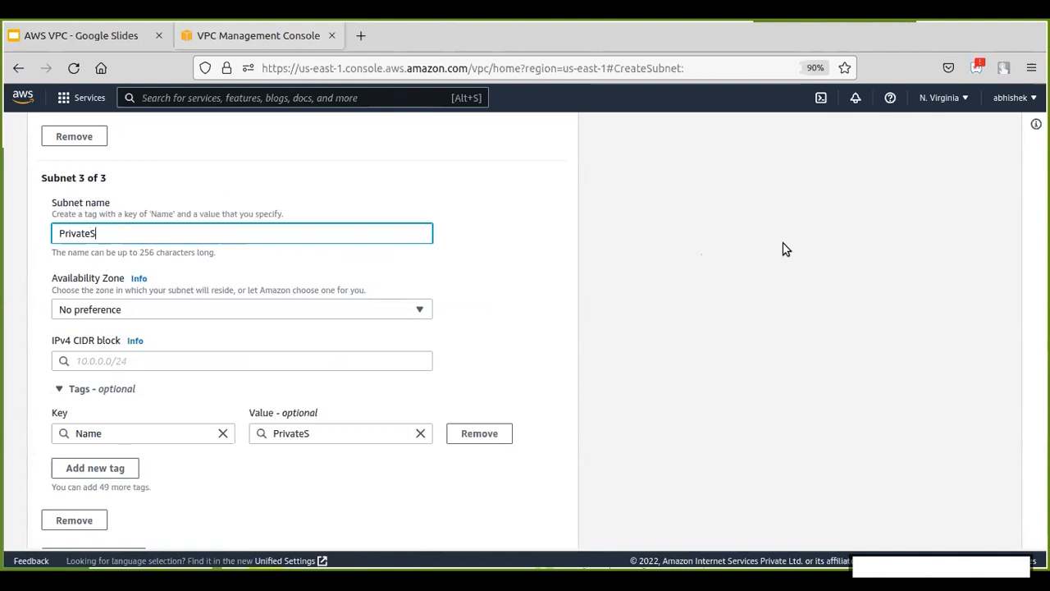
pyautogui.write('ubnetA')
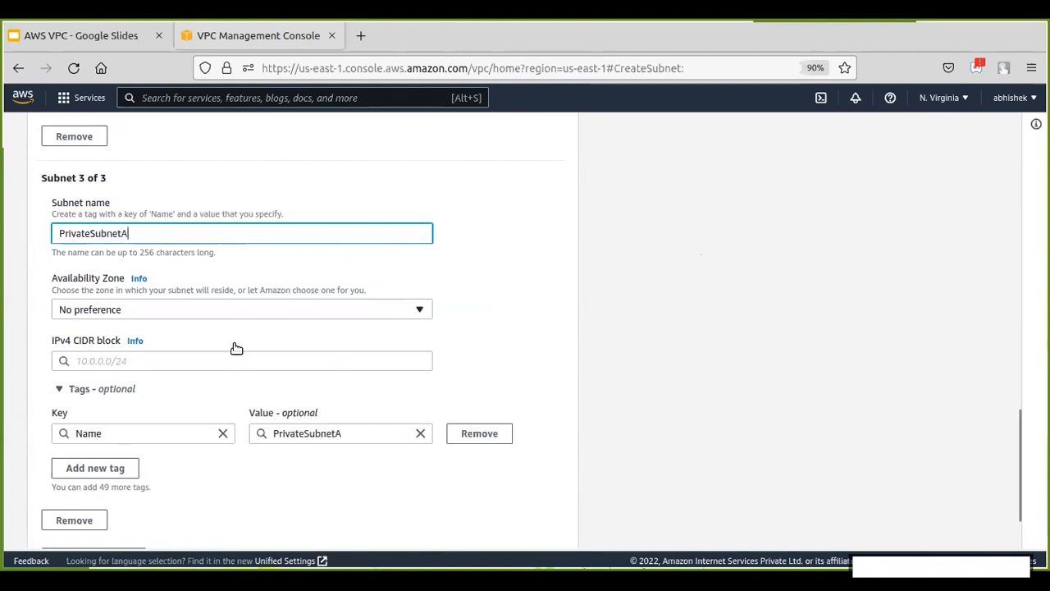
pyautogui.click(234, 311)
pyautogui.click(178, 377)
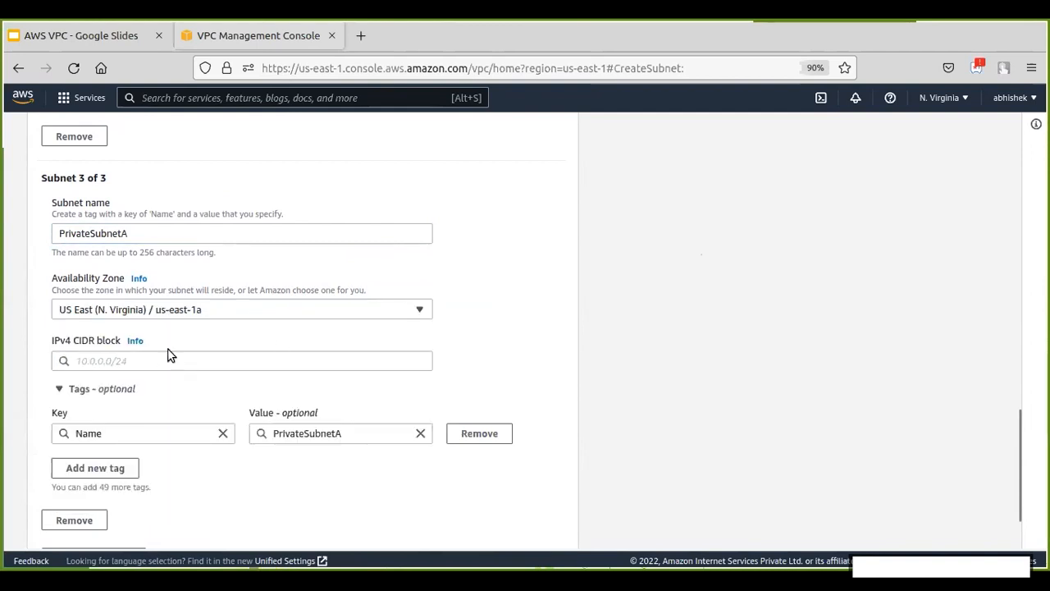
# Step: Set the IPv4 CIDR block of PrivateSubnetA to 10.0.2.0/24
pyautogui.click(178, 358)
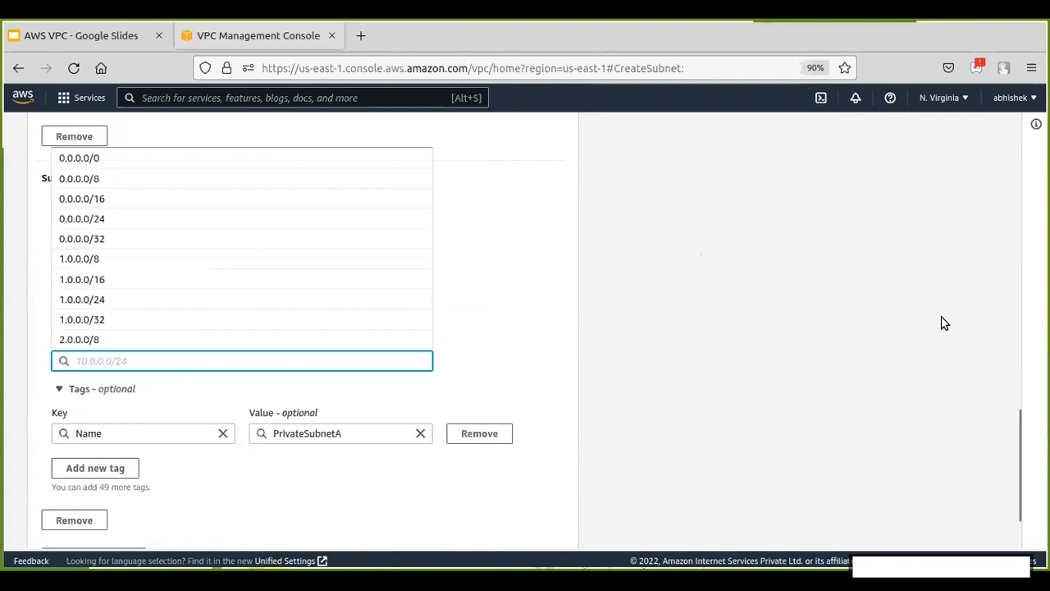
pyautogui.write('10')
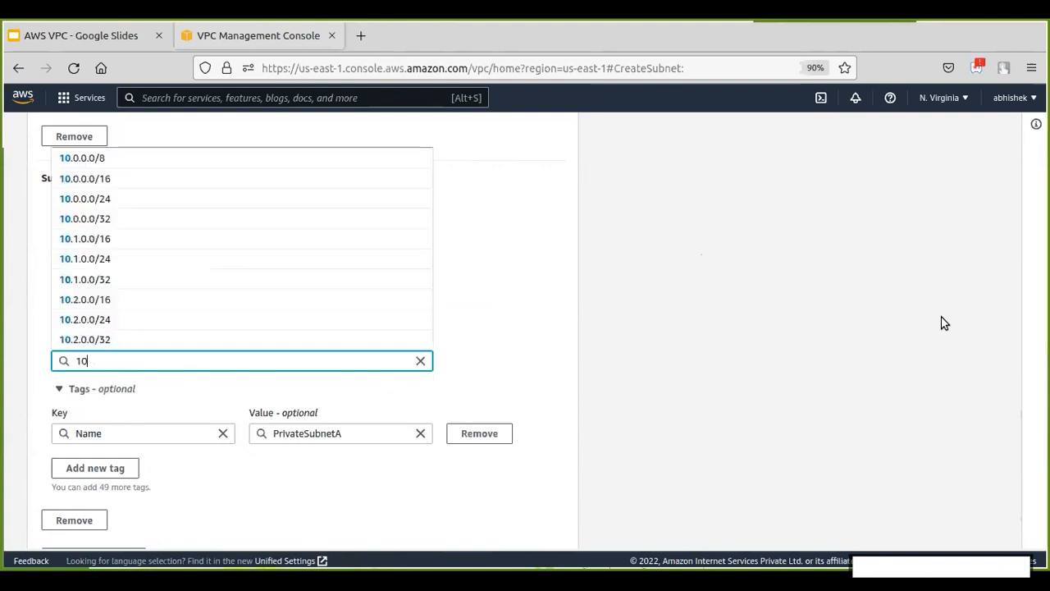
pyautogui.write('.0.')
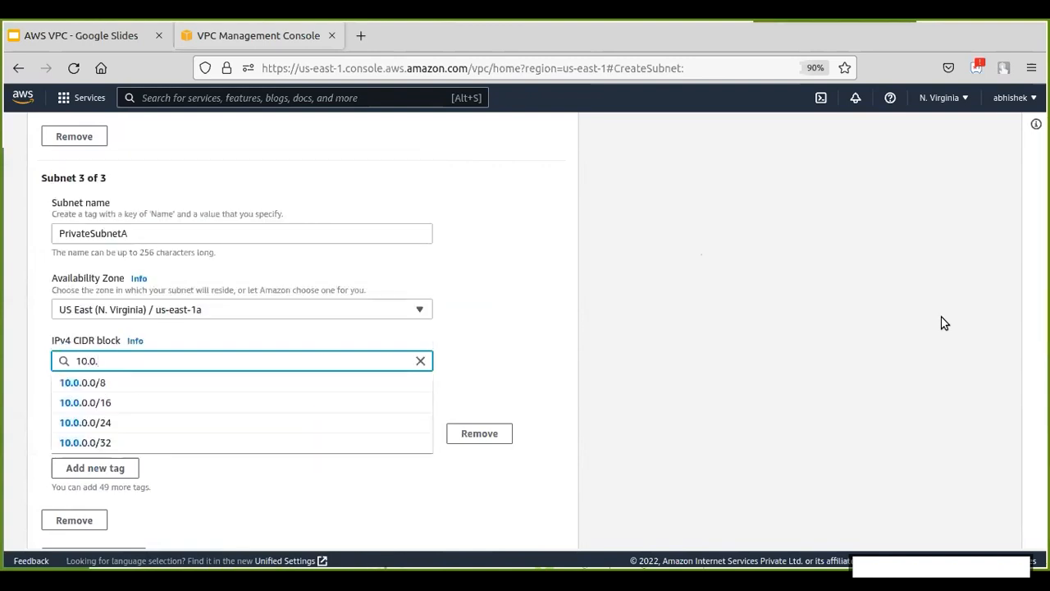
pyautogui.write('2.0')
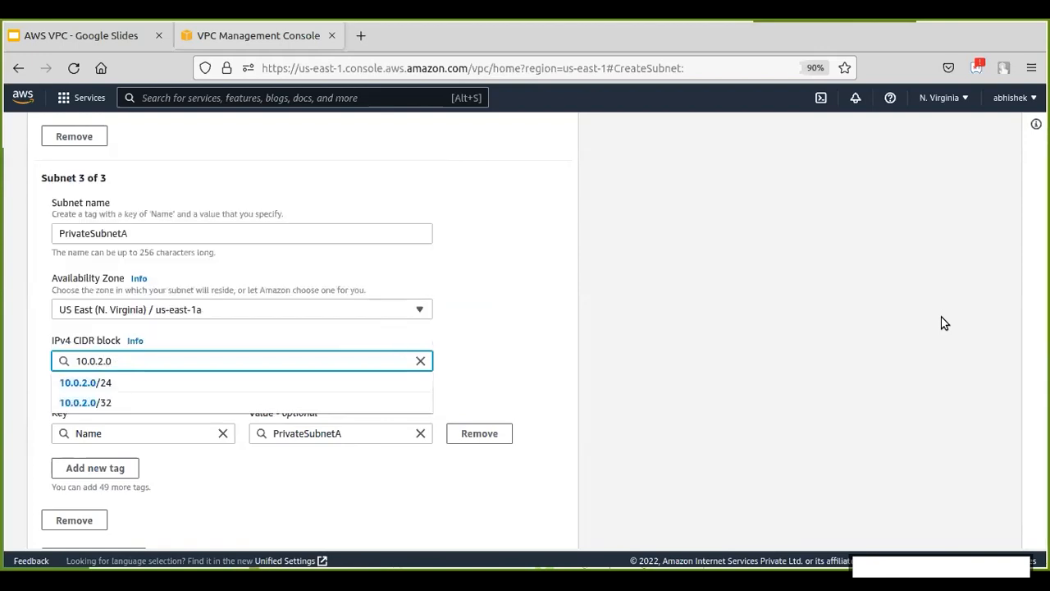
pyautogui.write('/24')
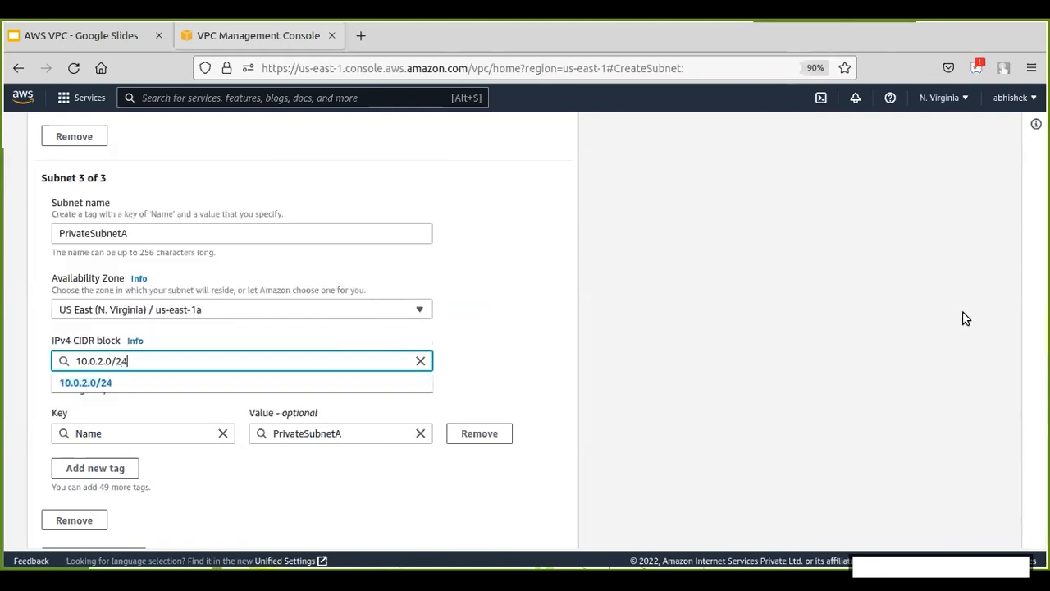
pyautogui.click(142, 383)
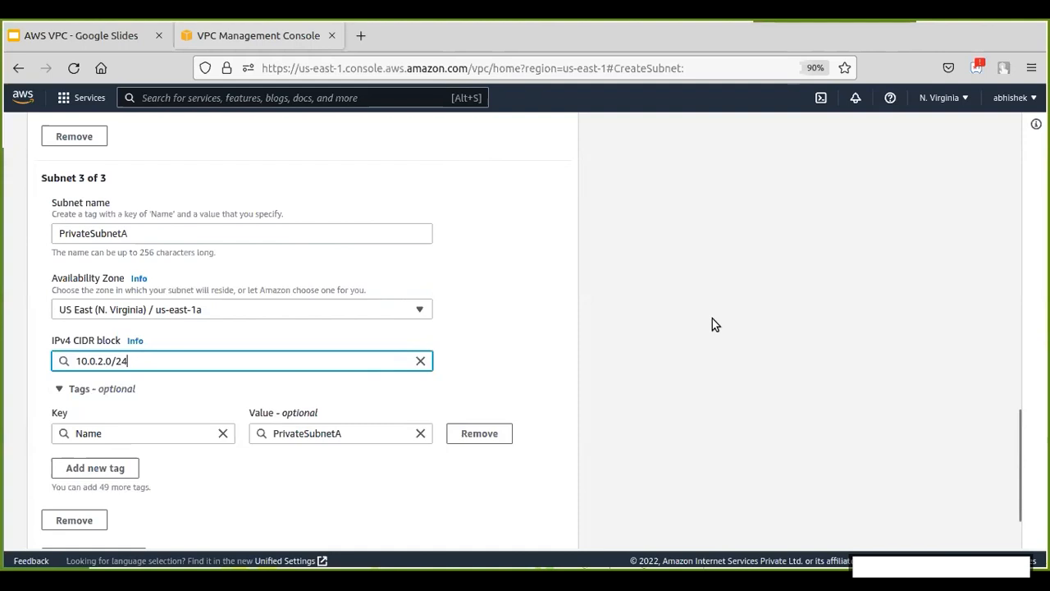
pyautogui.click(747, 325)
# Step: Add a fourth subnet named PrivateSubnetB in the Availability Zone US East (N. Virginia) / us-east-1b
pyautogui.scroll(-2, 747, 325)
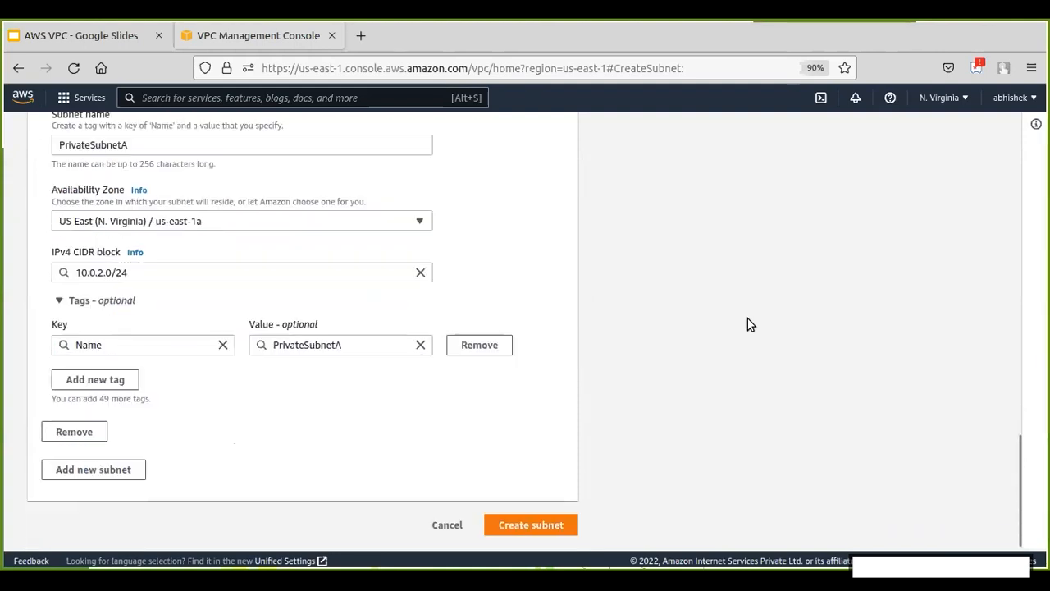
pyautogui.click(104, 468)
pyautogui.scroll(-5, 800, 312)
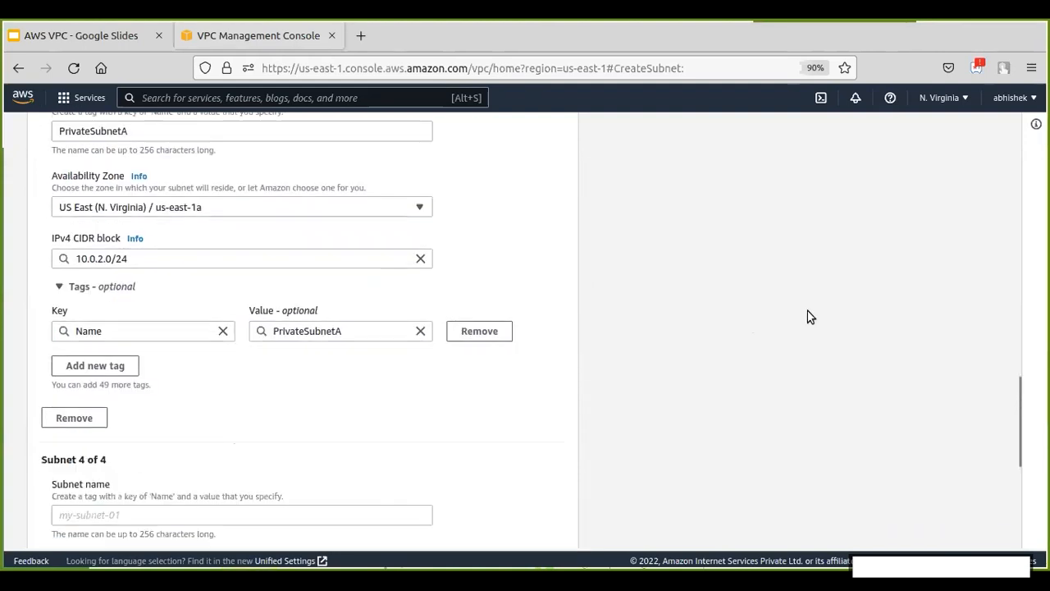
pyautogui.click(357, 306)
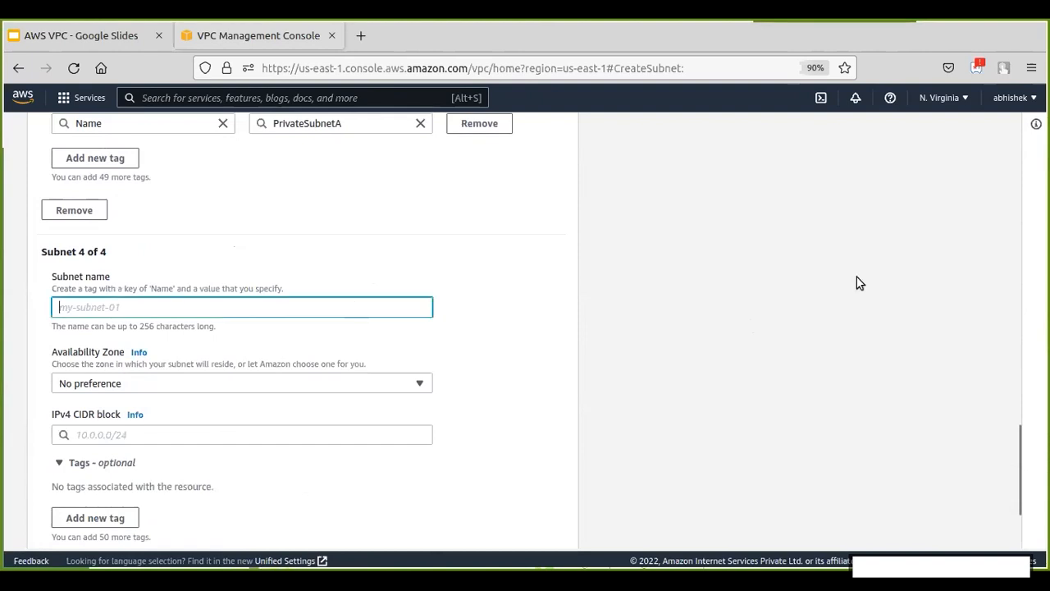
pyautogui.write('Private')
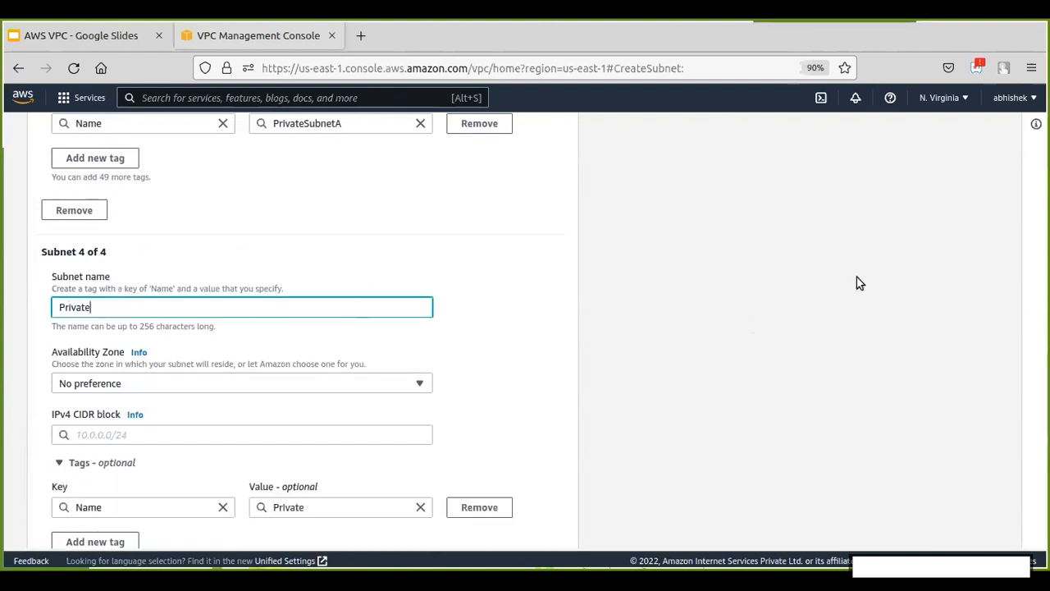
pyautogui.write('Subnet')
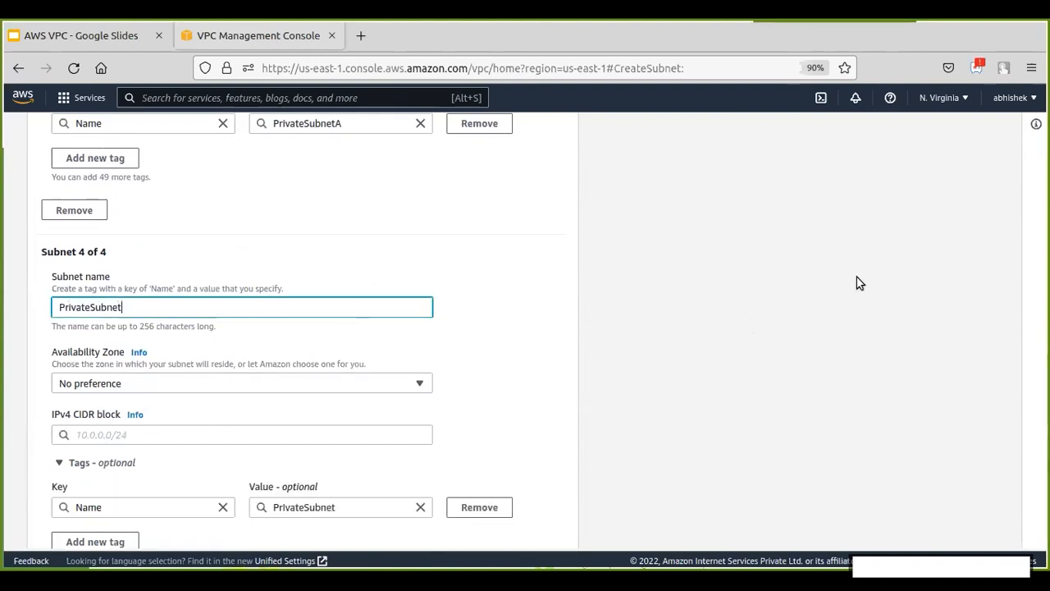
pyautogui.write('B')
pyautogui.click(207, 390)
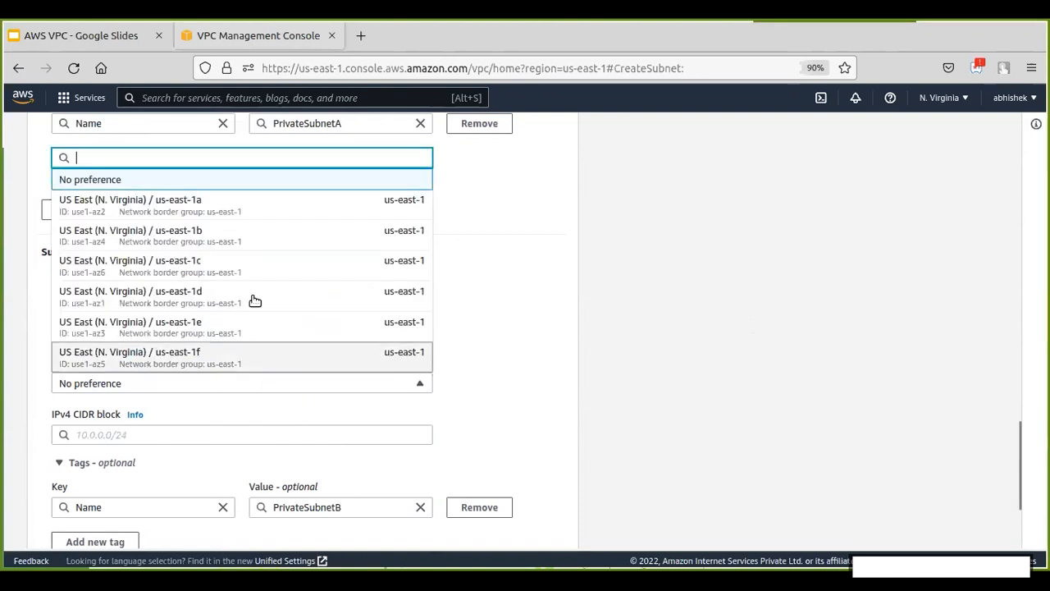
pyautogui.click(178, 238)
# Step: Set the IPv4 CIDR block of PrivateSubnetB to 10.0.3.0/24 and create the four subnets
pyautogui.scroll(-3, 156, 279)
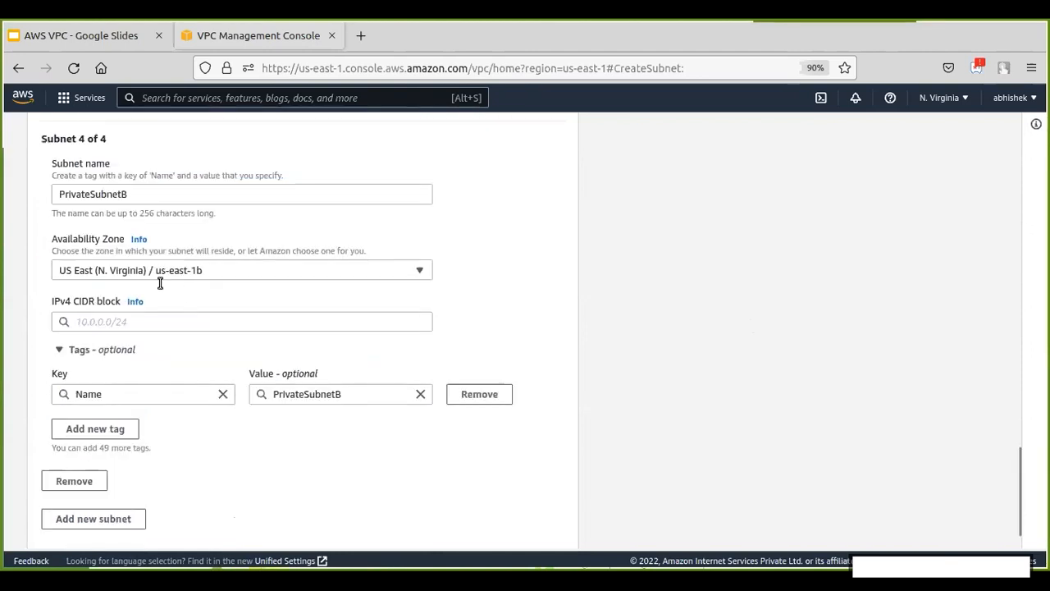
pyautogui.click(156, 286)
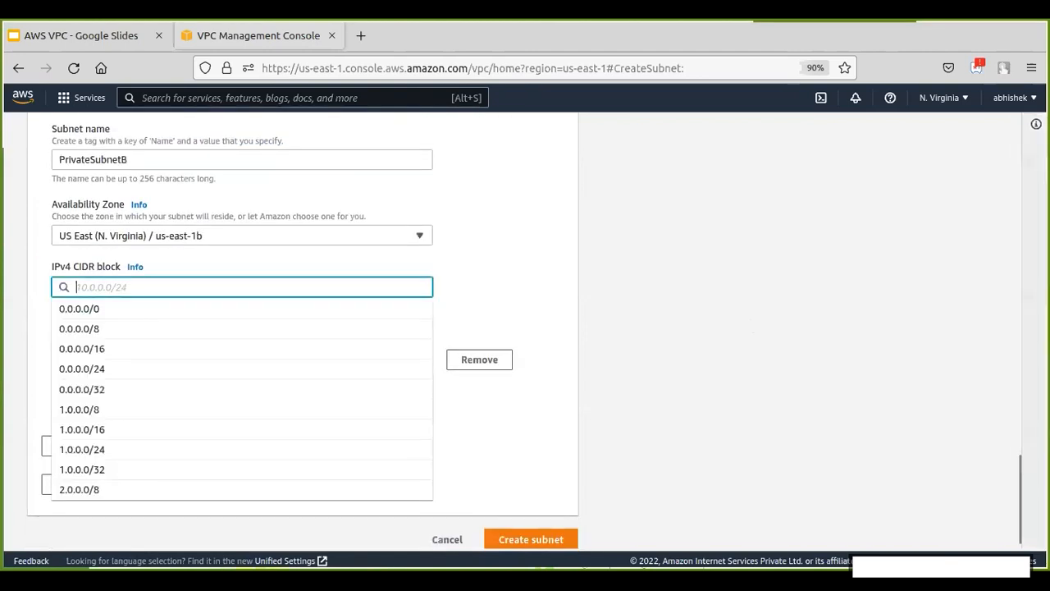
pyautogui.write('10.0.')
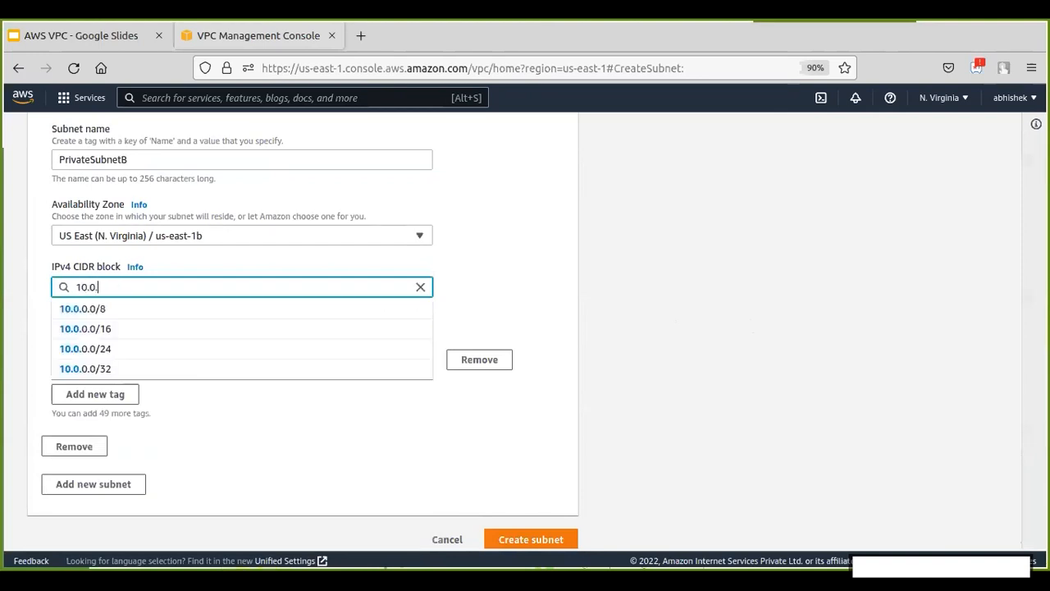
pyautogui.write('3.0')
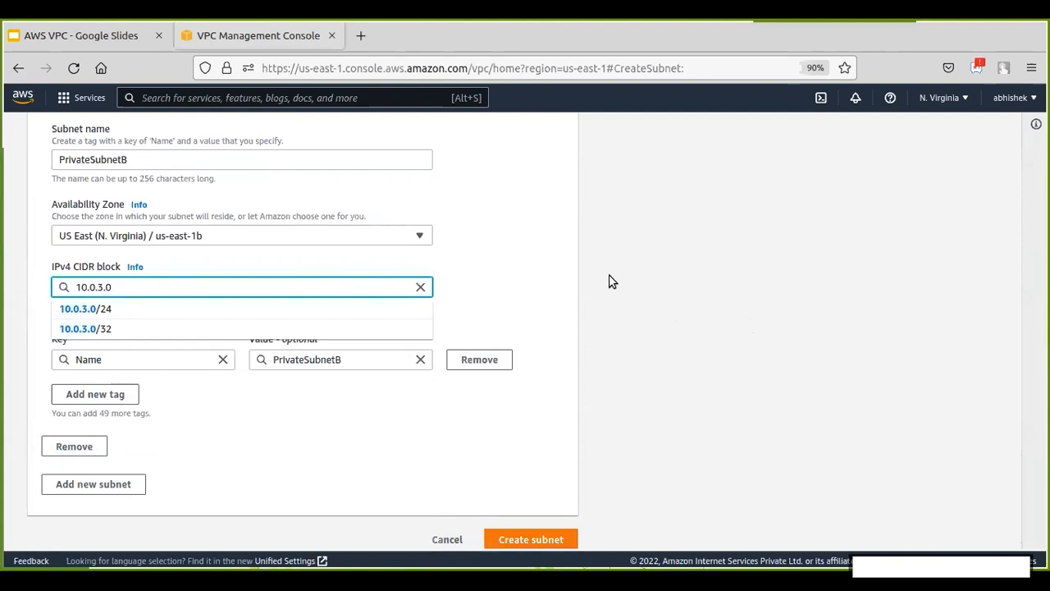
pyautogui.click(299, 308)
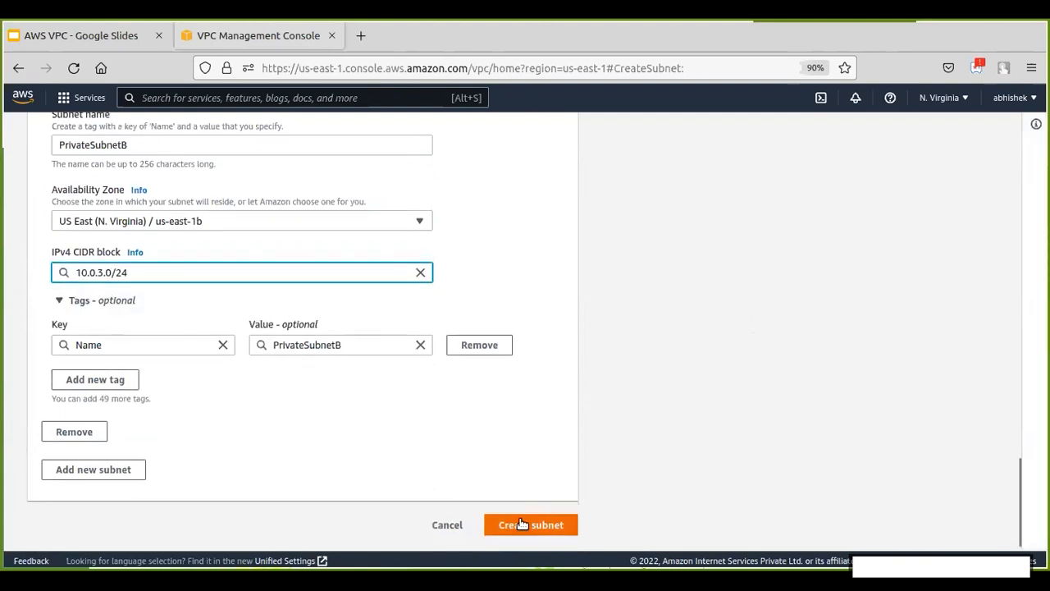
pyautogui.click(526, 524)
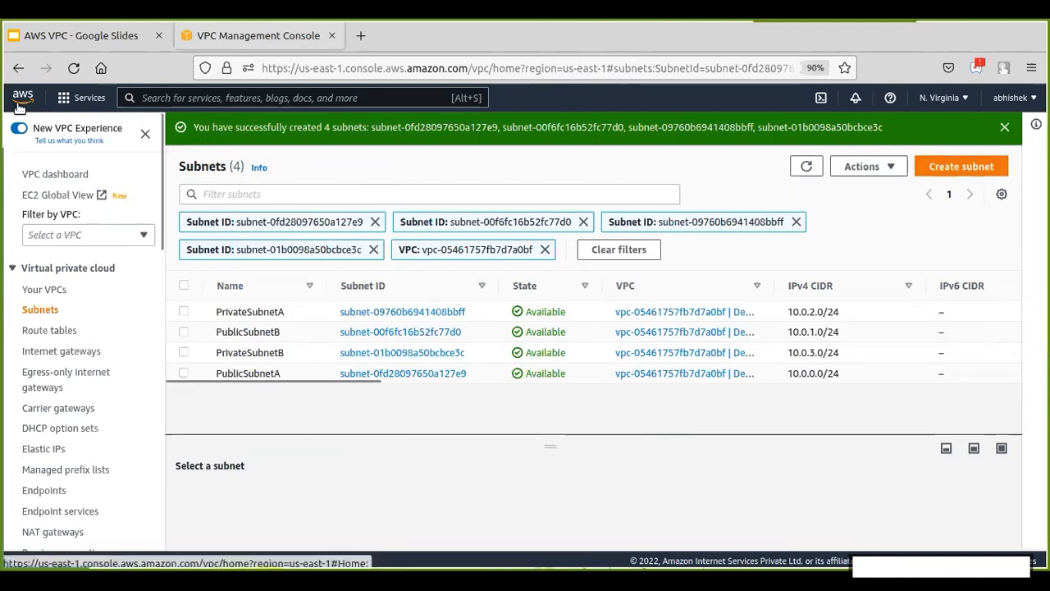
# Step: Open the EC2 running instances in a separate browser tab and start launching a new instance
pyautogui.rightClick(61, 136)
pyautogui.click(80, 105)
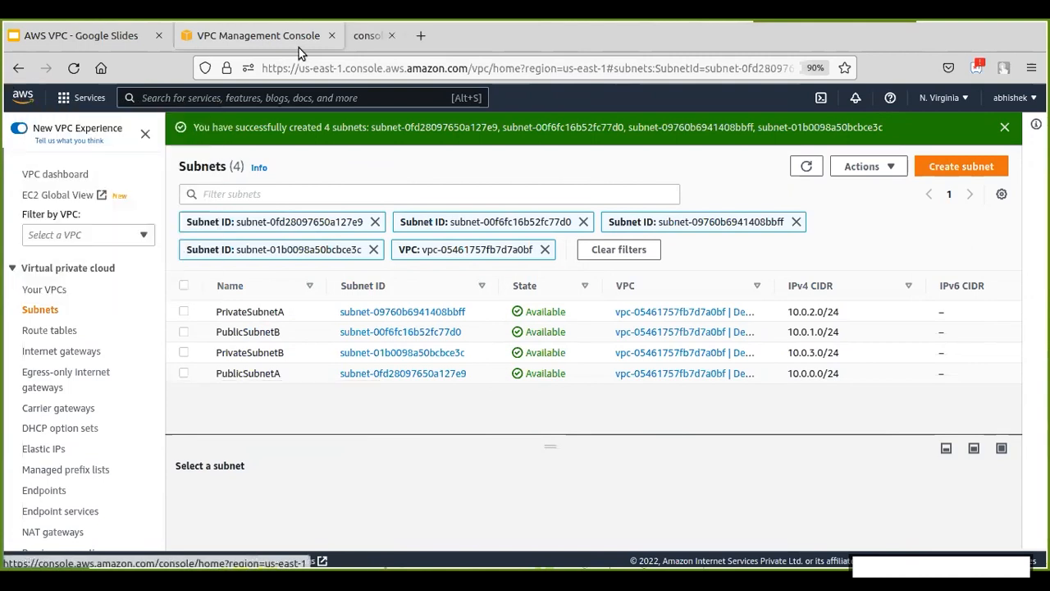
pyautogui.click(385, 36)
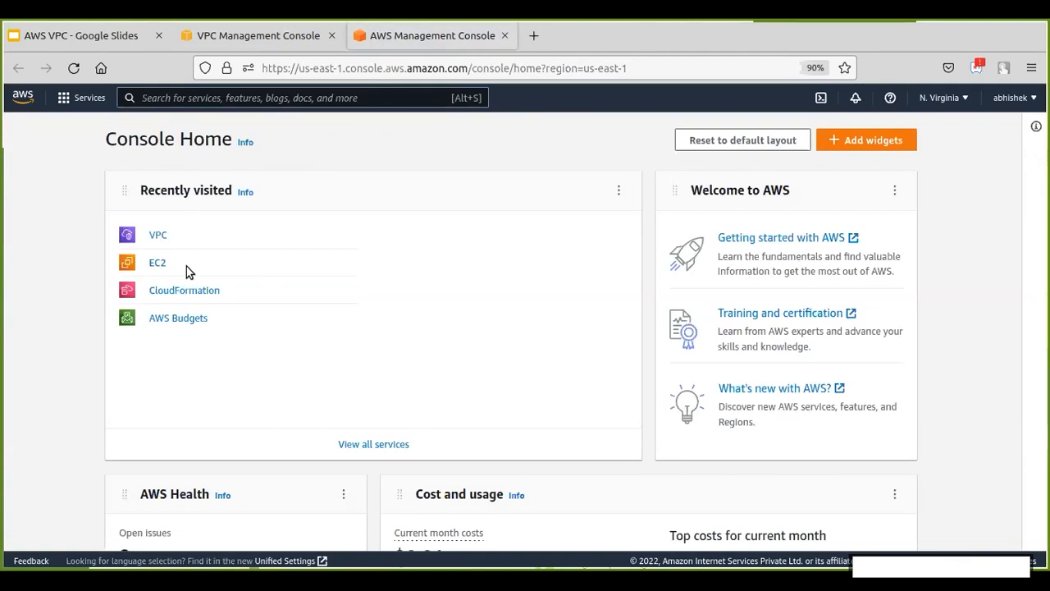
pyautogui.click(161, 264)
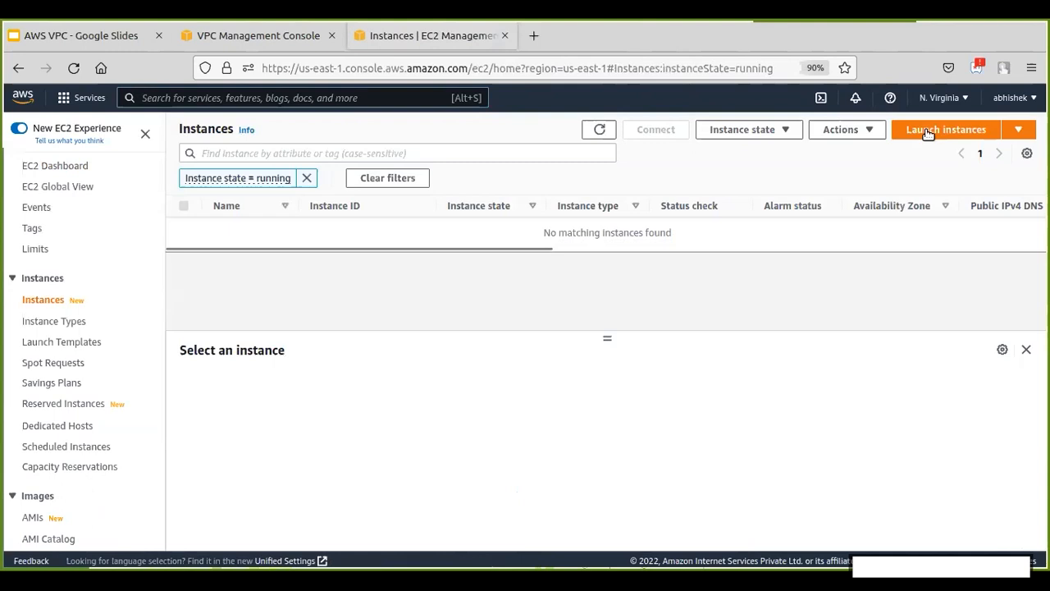
pyautogui.click(926, 130)
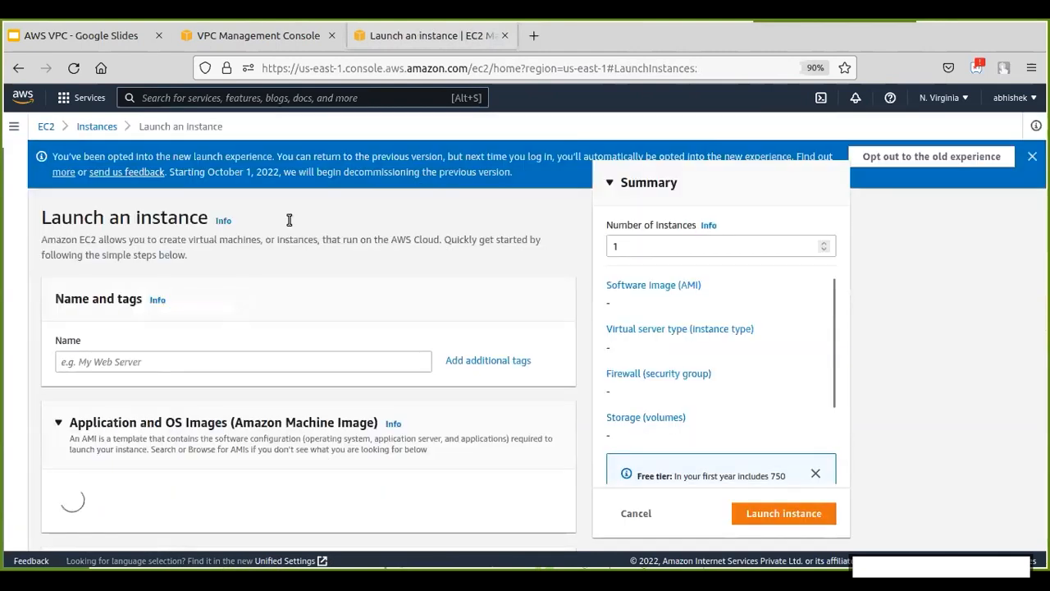
# Step: Name the new EC2 instance Demo VPC
pyautogui.scroll(-3, 289, 220)
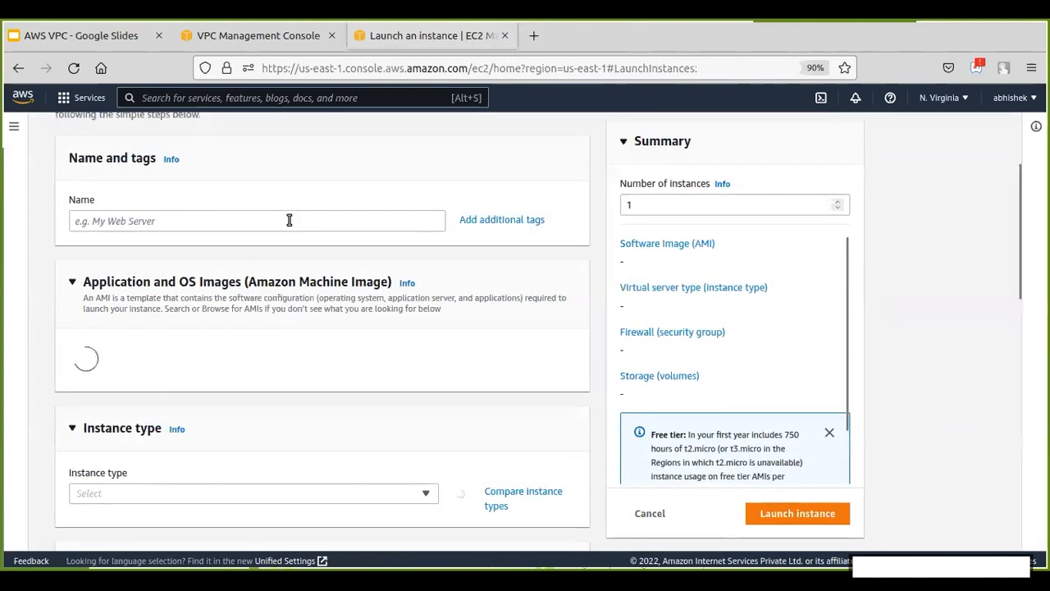
pyautogui.click(289, 220)
pyautogui.write('Demo VPC')
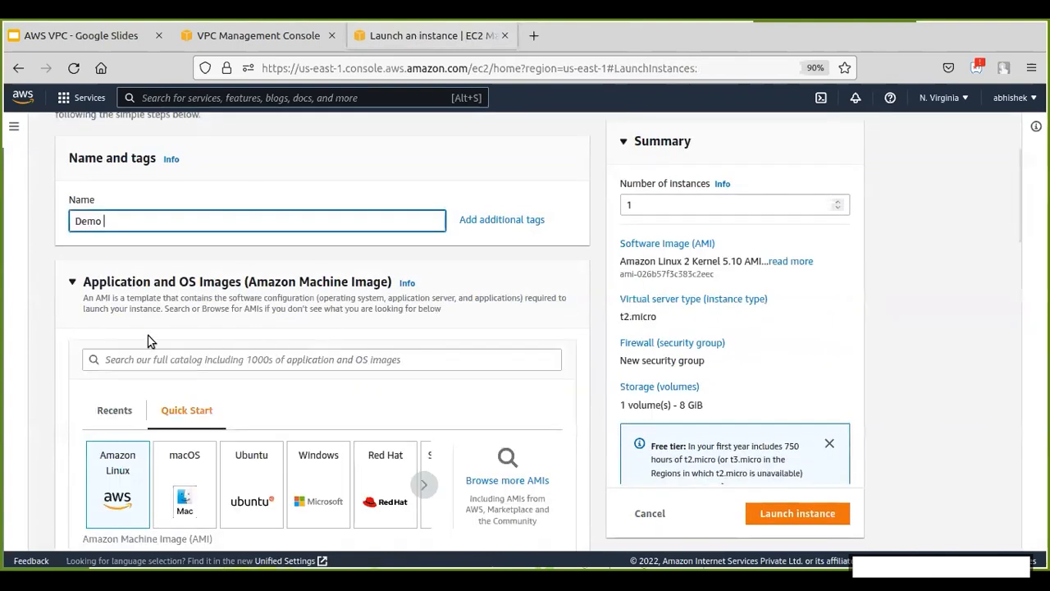
# Step: Choose the existing key pair demo for logging in to the instance
pyautogui.scroll(-5, 134, 344)
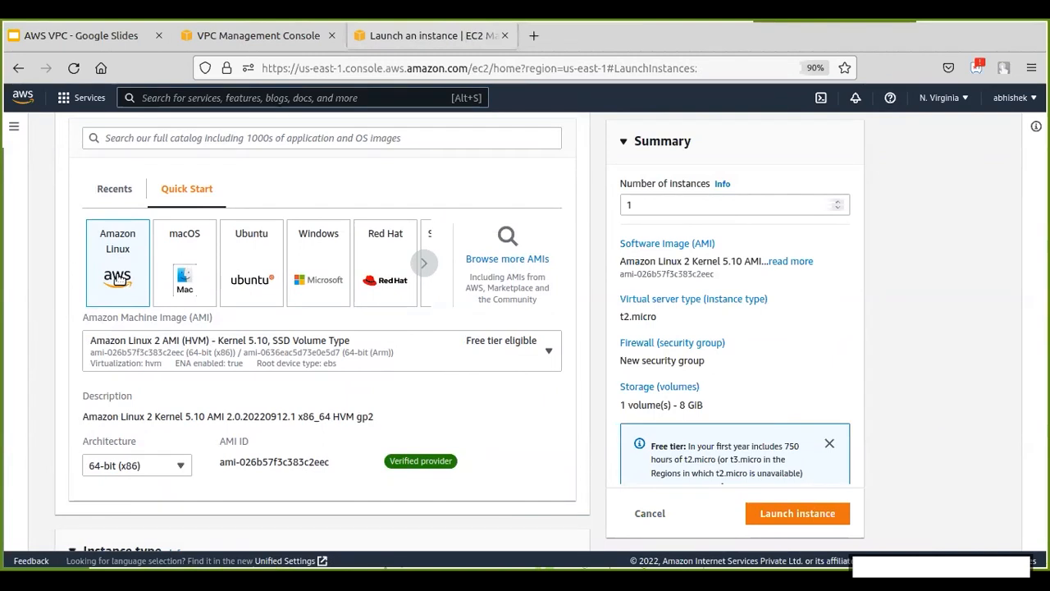
pyautogui.scroll(-2, 119, 279)
pyautogui.scroll(-3, 180, 224)
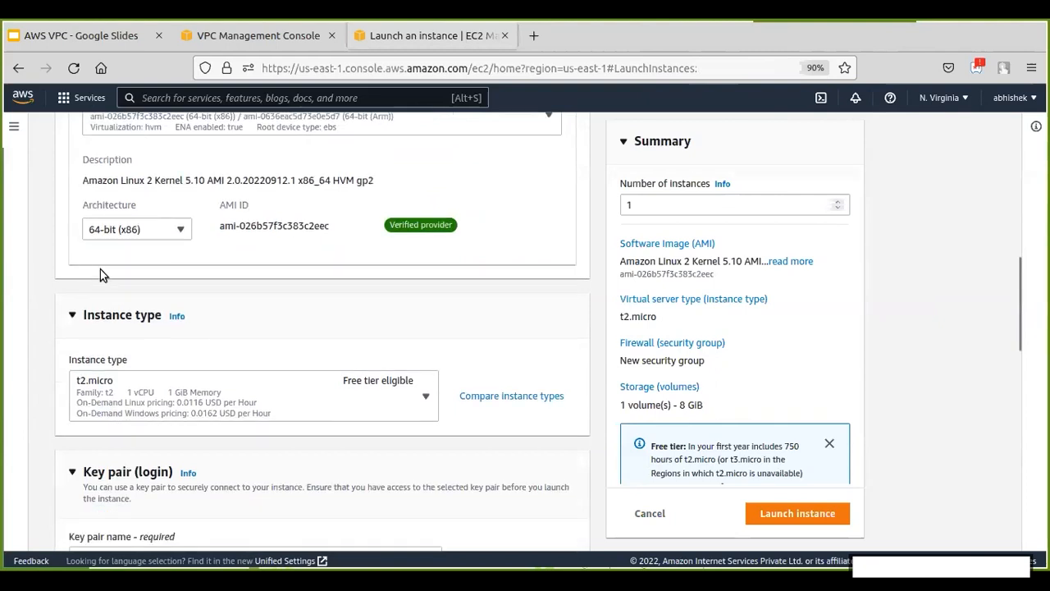
pyautogui.scroll(-3, 163, 267)
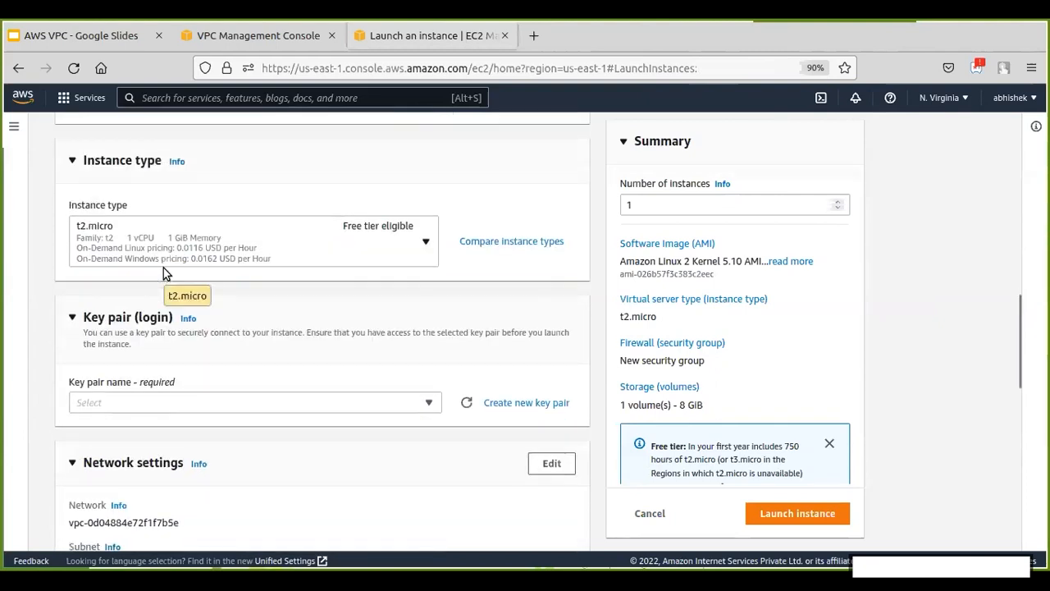
pyautogui.scroll(-2, 172, 271)
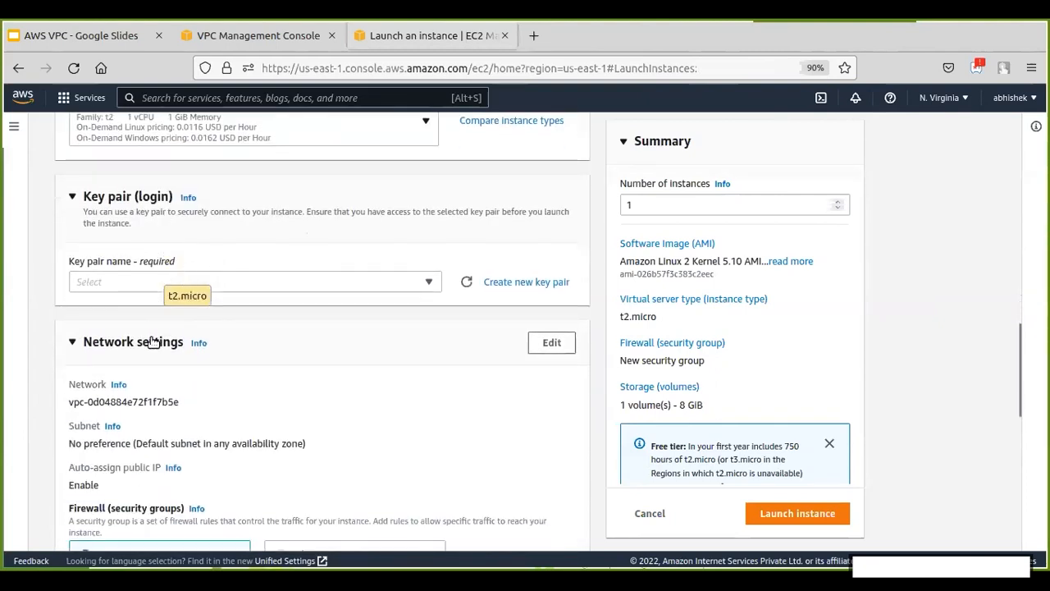
pyautogui.click(123, 279)
pyautogui.click(123, 343)
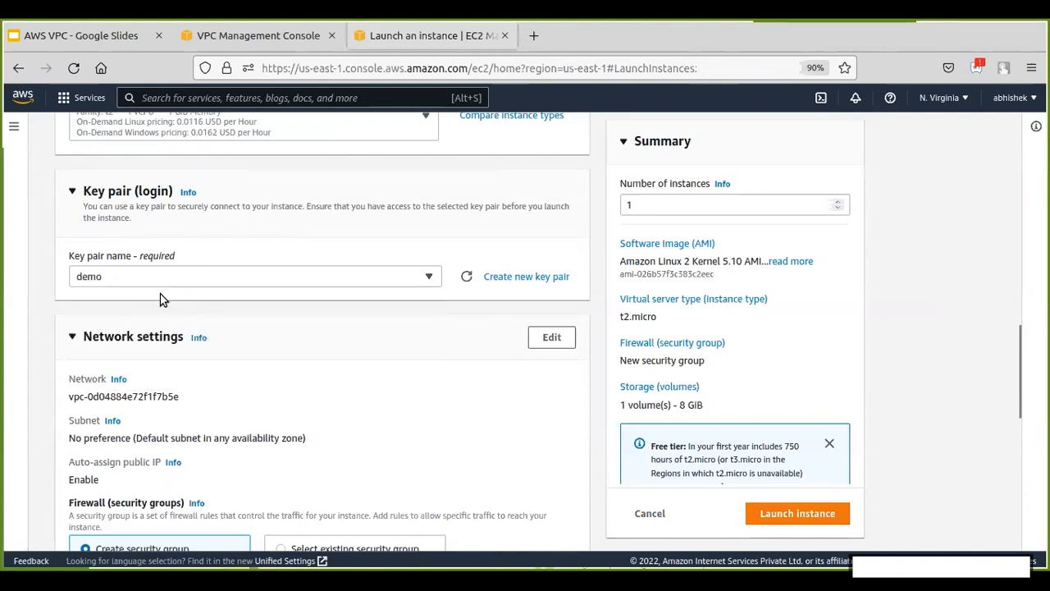
# Step: Edit the instance's network settings to use the Demo VPC (10.0.0.0/16) and review its subnet and public IP options
pyautogui.scroll(-3, 227, 234)
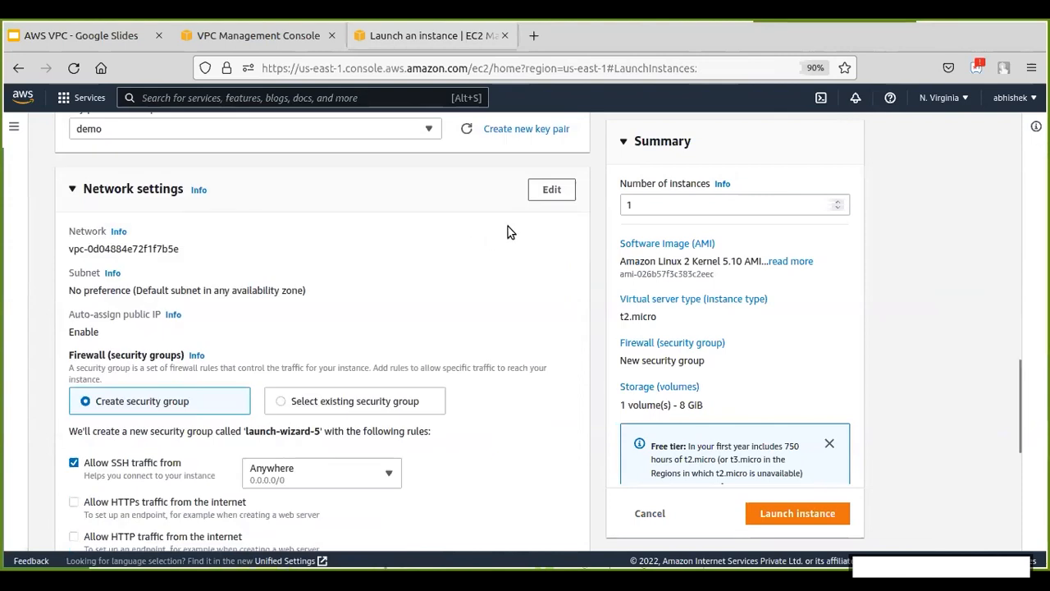
pyautogui.click(551, 190)
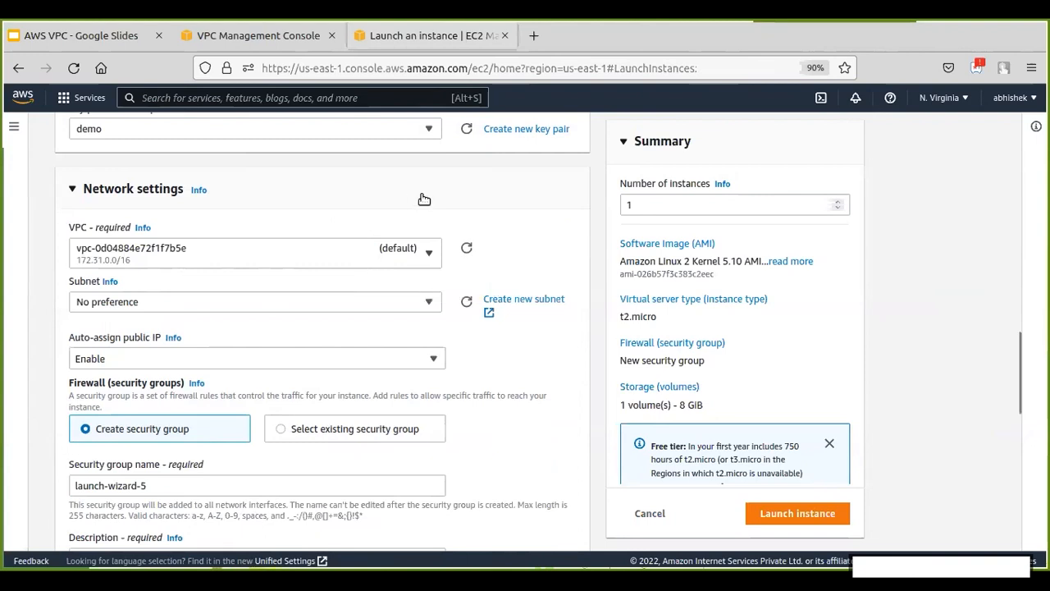
pyautogui.click(347, 255)
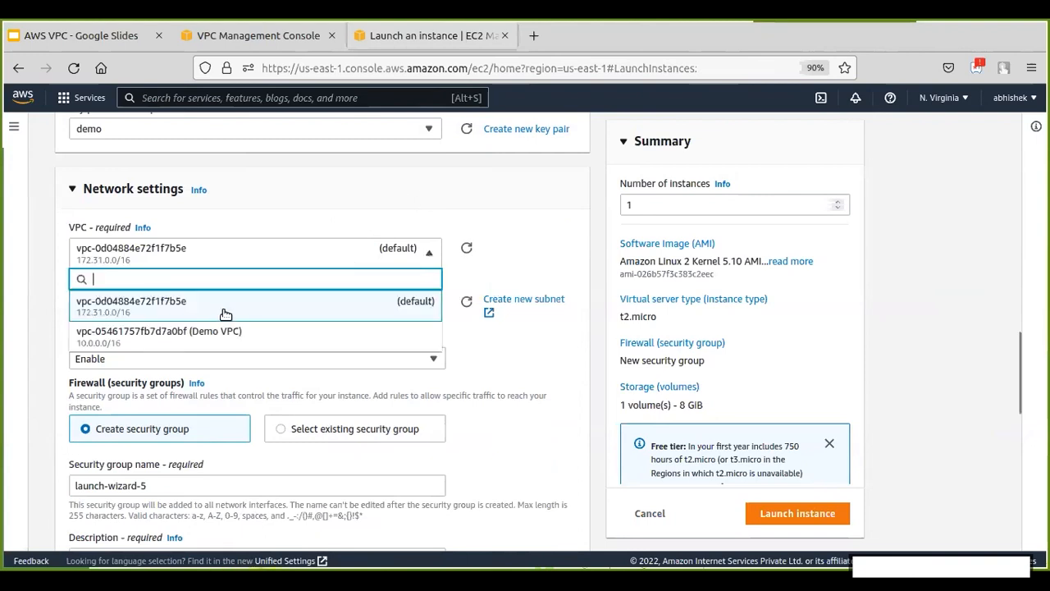
pyautogui.click(197, 332)
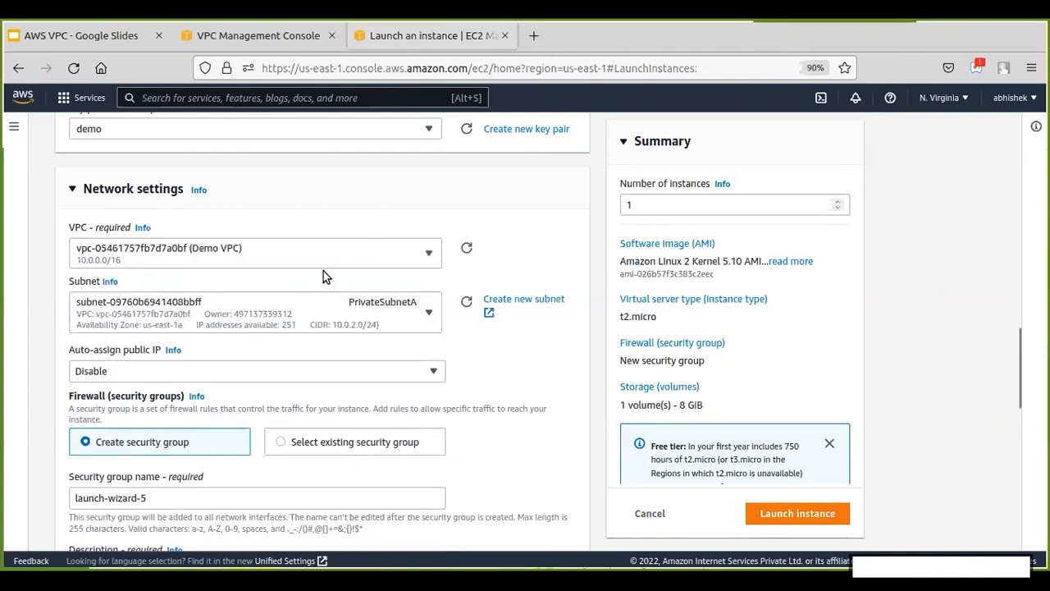
pyautogui.scroll(-1, 323, 271)
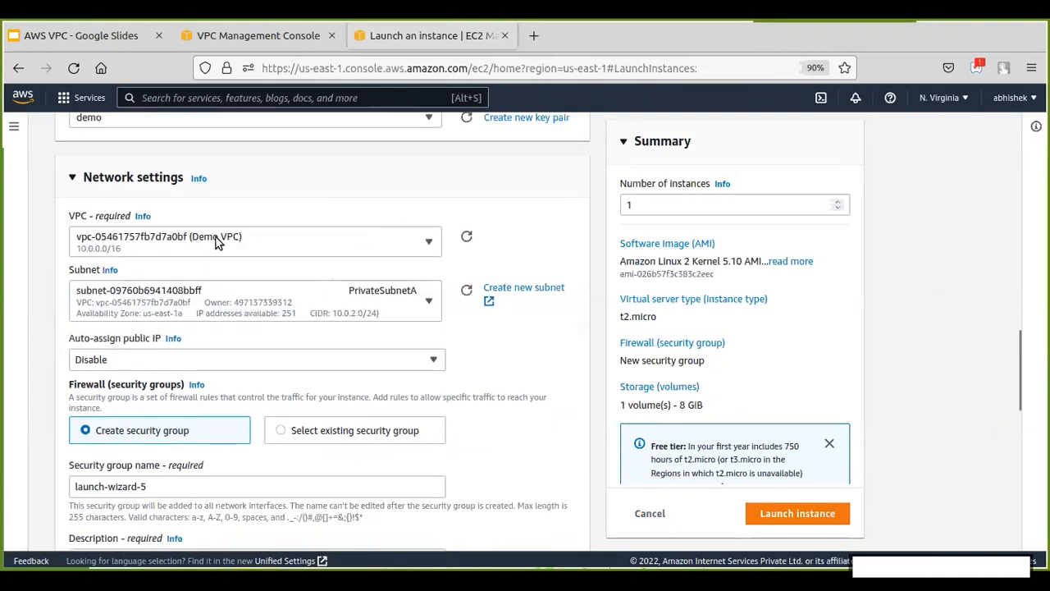
pyautogui.scroll(-2, 132, 298)
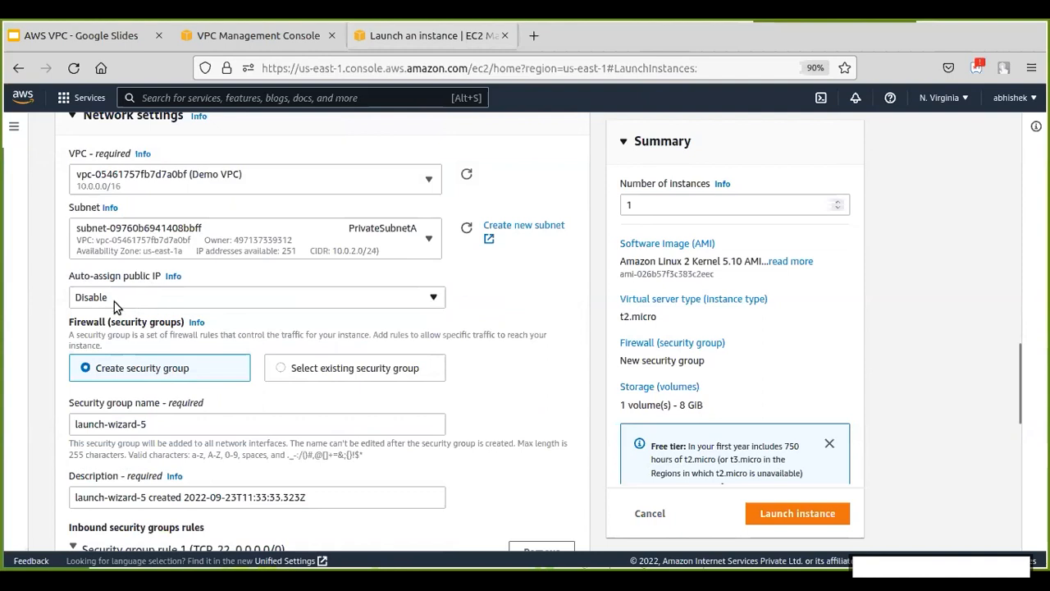
pyautogui.scroll(1, 192, 286)
pyautogui.scroll(1, 195, 291)
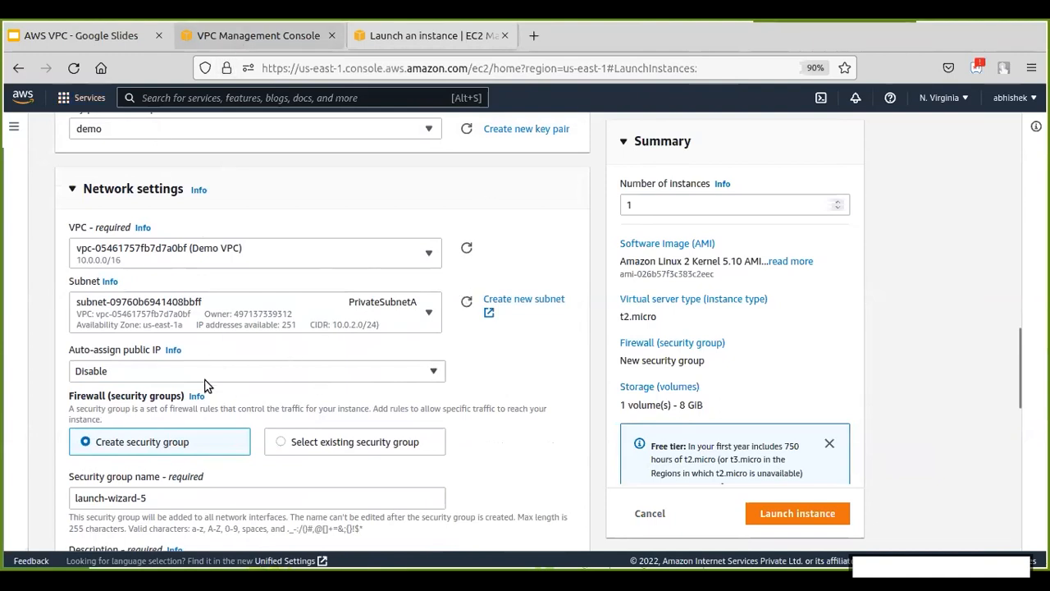
# Step: Return to the VPC subnet list and open the route table association of PublicSubnetA to examine its routes
pyautogui.hotkey('ctrl', 'shift', 'Tab')
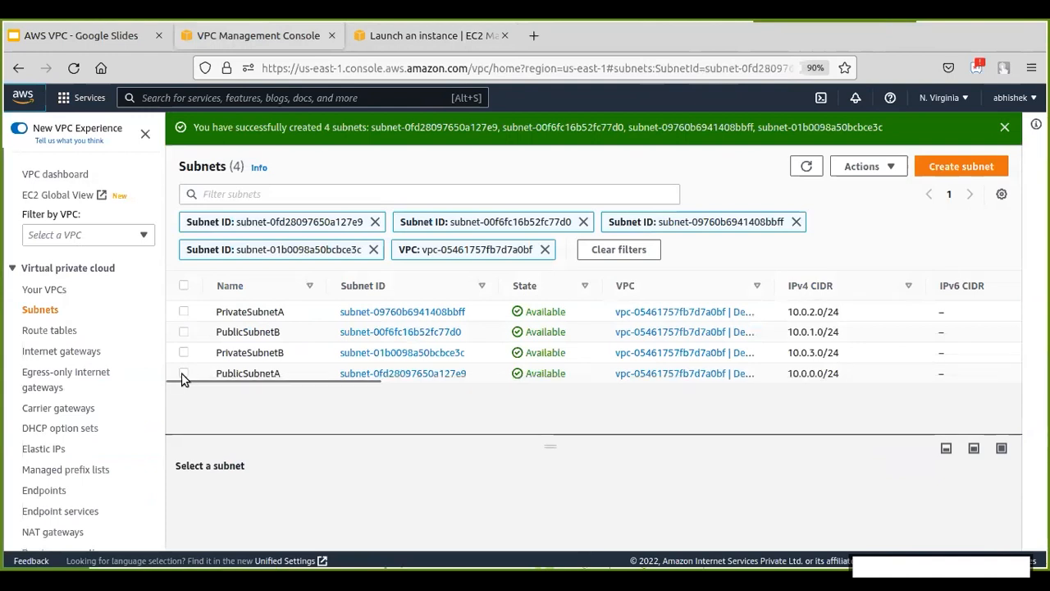
pyautogui.click(195, 376)
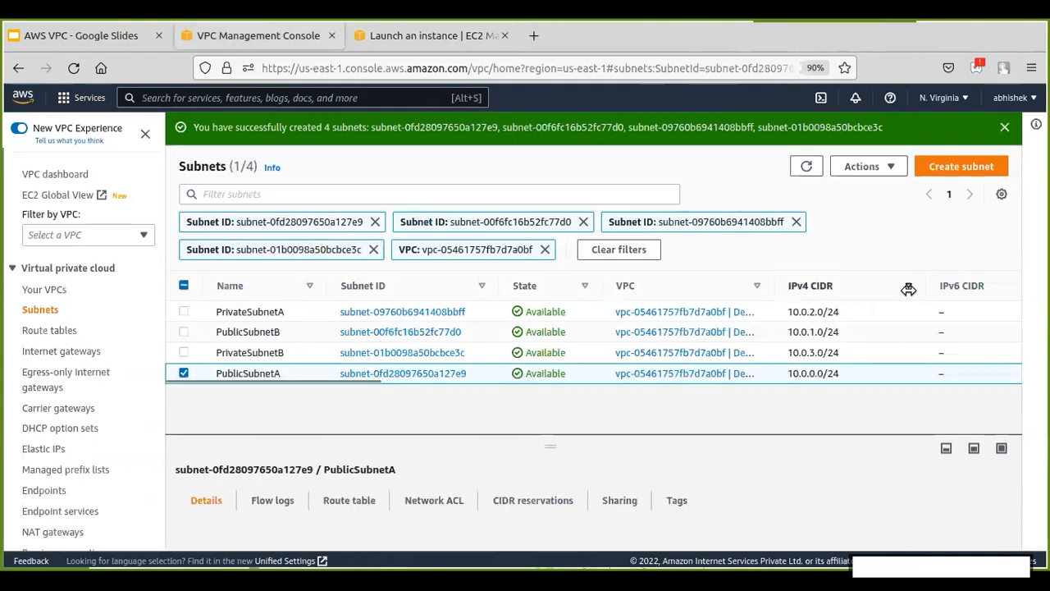
pyautogui.click(871, 169)
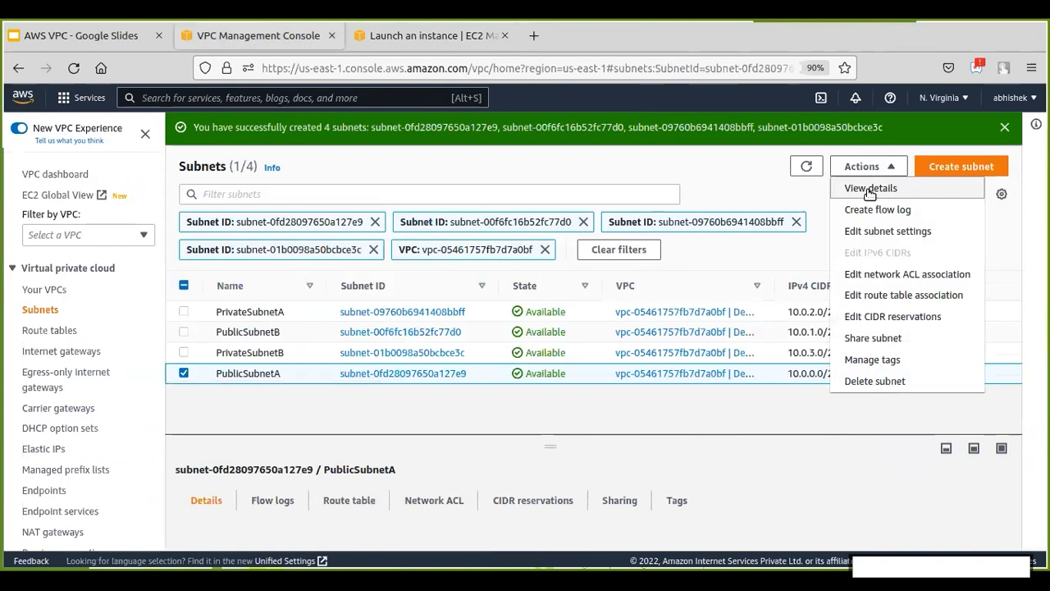
pyautogui.click(923, 297)
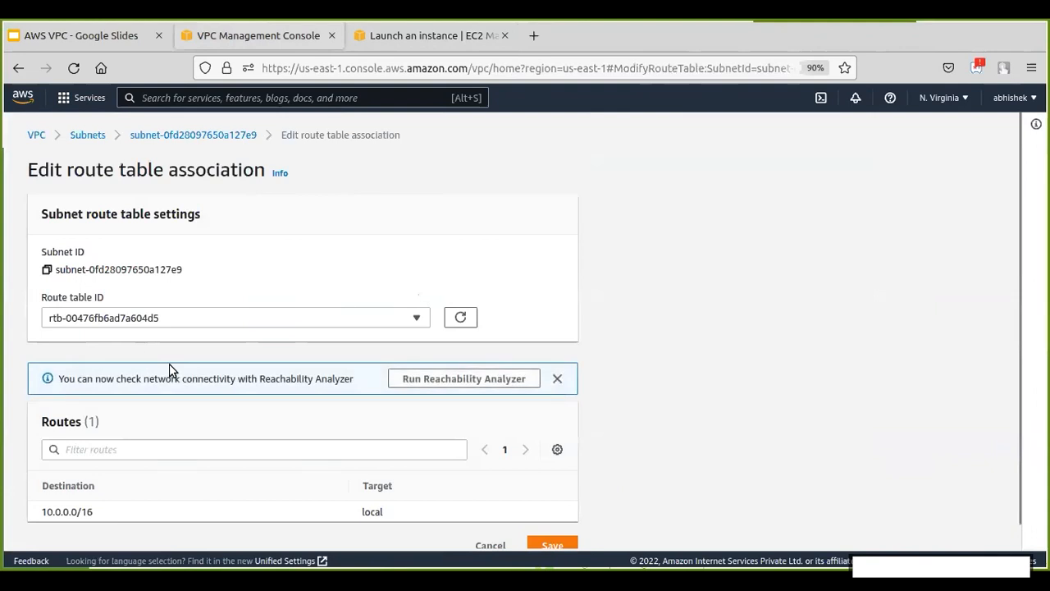
pyautogui.scroll(-1, 170, 369)
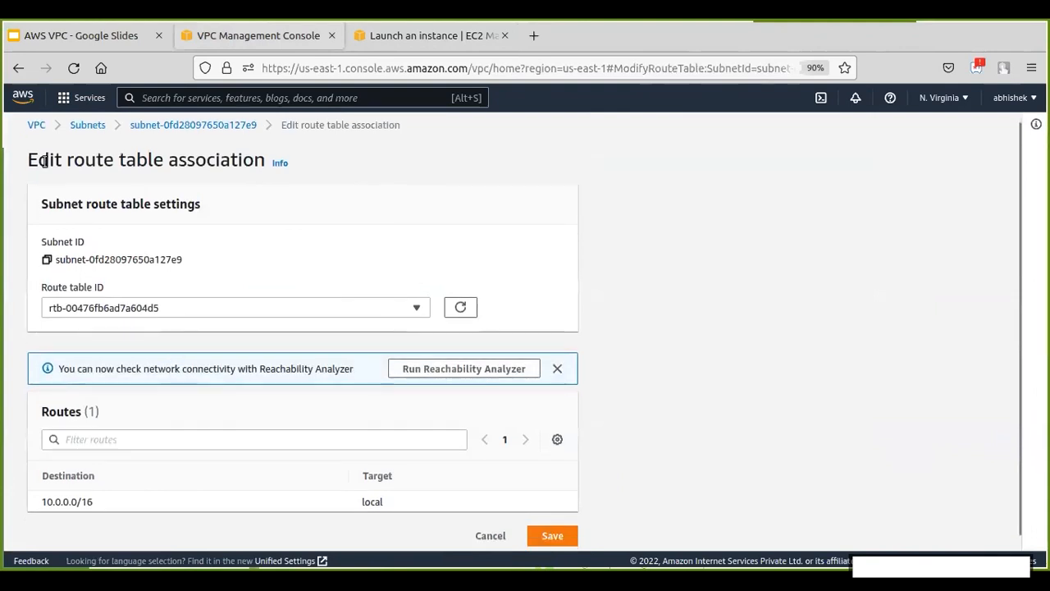
# Step: Leave the route table association page and look at PublicSubnetA's CIDR reservations before returning to the subnet list
pyautogui.scroll(1, 8, 118)
pyautogui.click(16, 71)
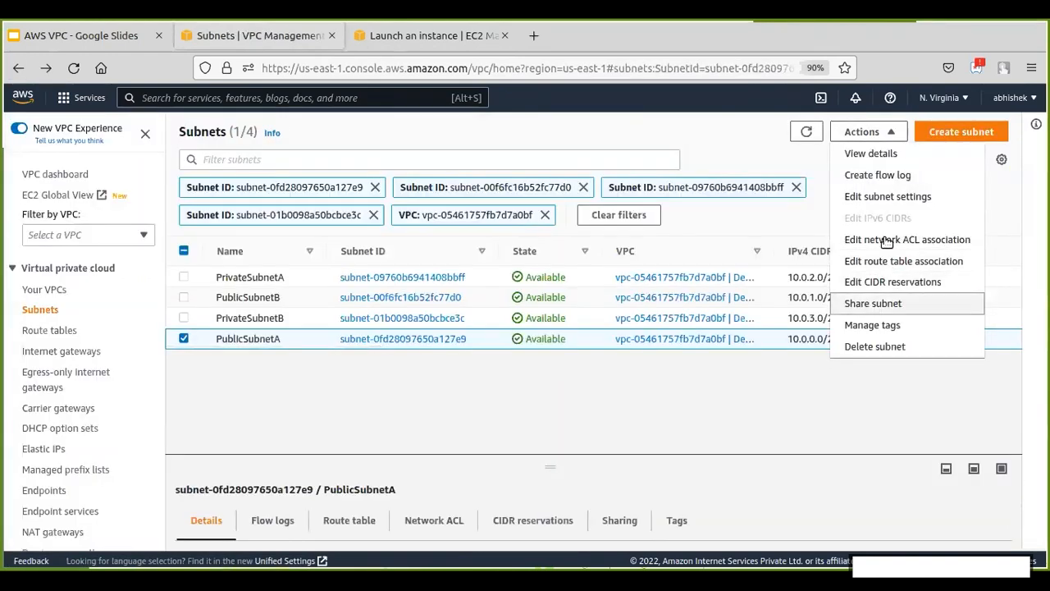
pyautogui.click(920, 283)
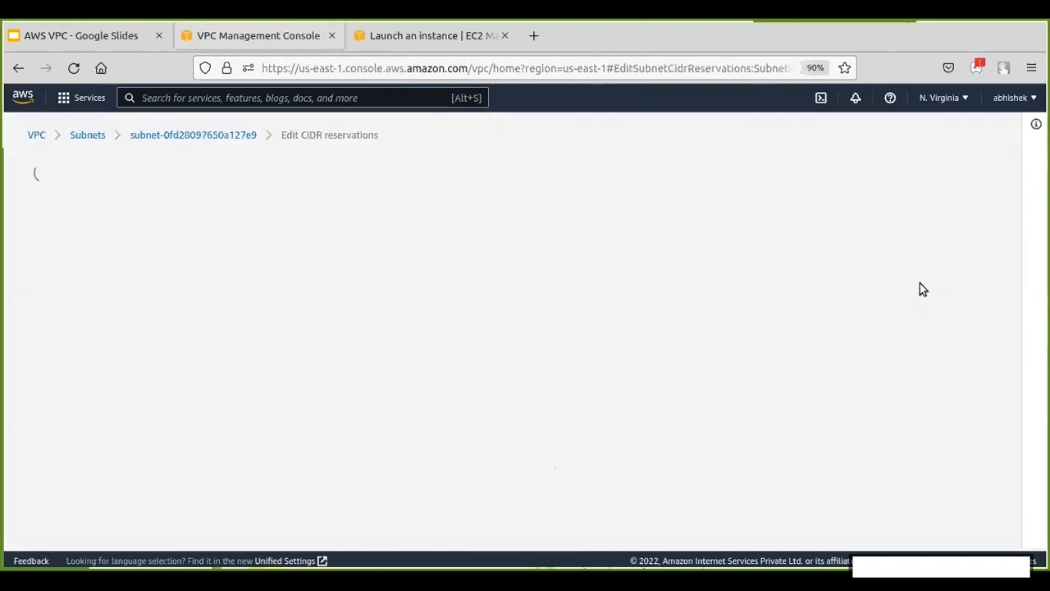
pyautogui.hotkey('alt', 'Left')
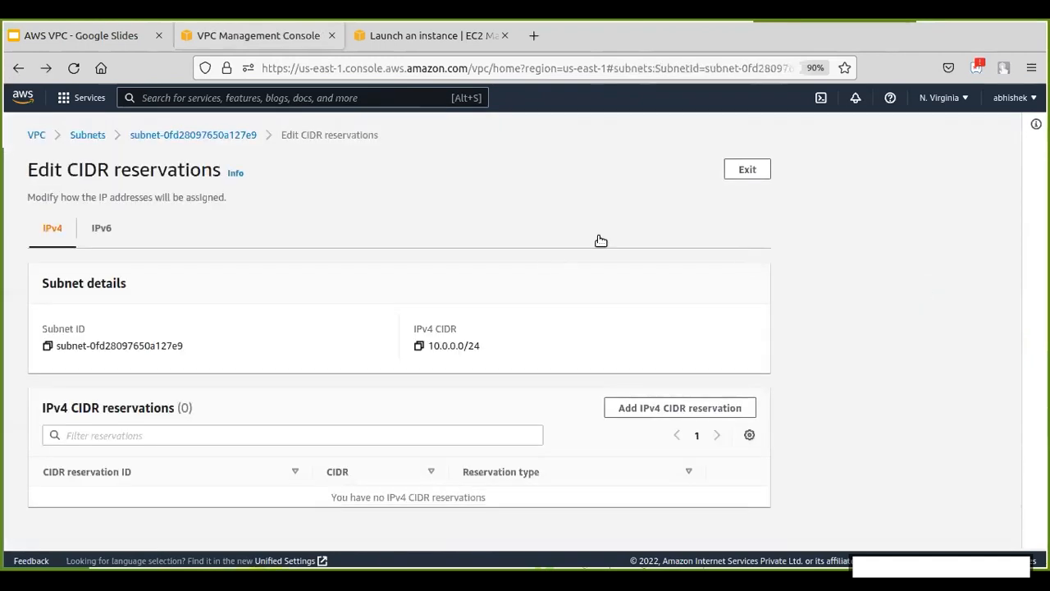
# Step: Enable auto-assignment of public IPv4 addresses in PublicSubnetA's subnet settings and save the change
pyautogui.click(866, 132)
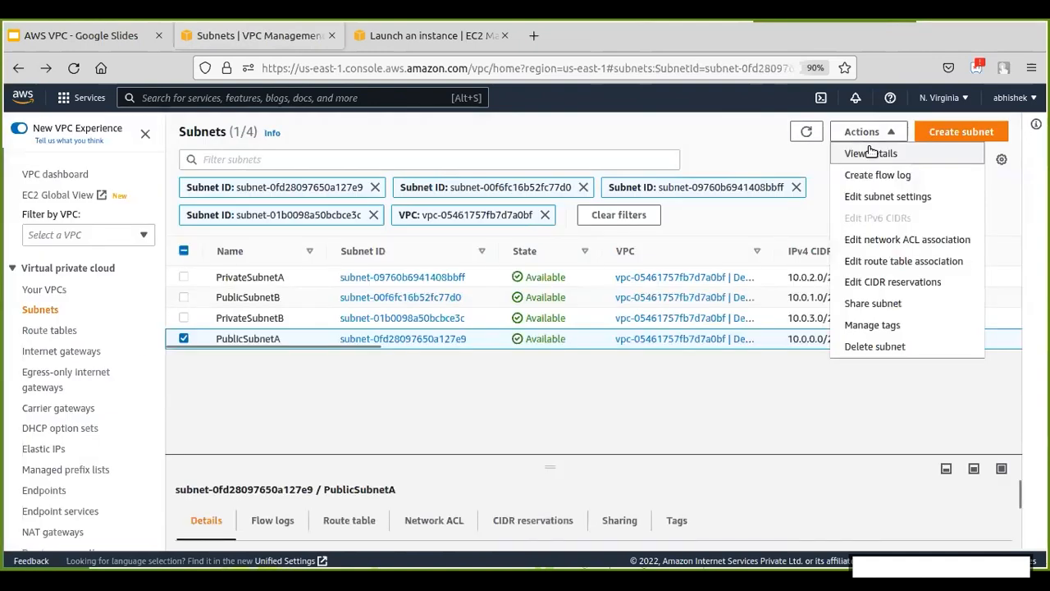
pyautogui.click(853, 197)
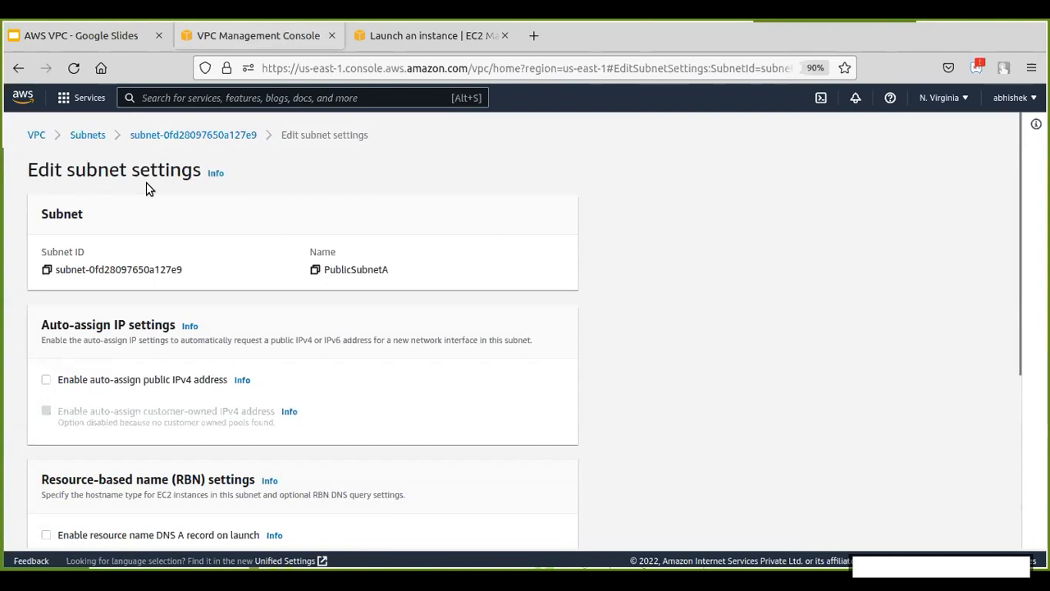
pyautogui.click(45, 382)
pyautogui.scroll(-3, 234, 314)
pyautogui.click(552, 524)
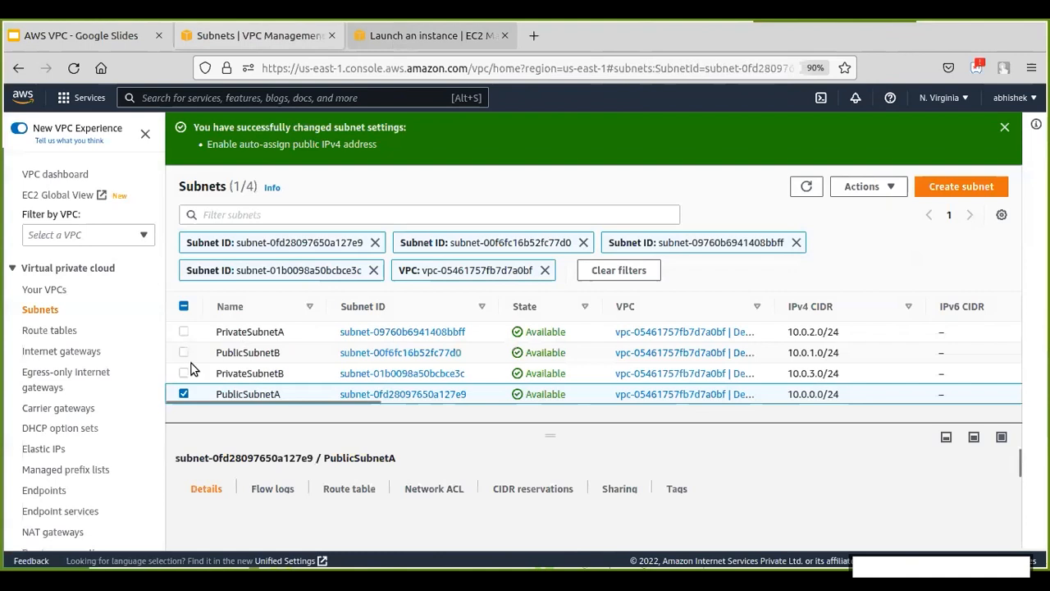
# Step: Return to the EC2 instance launch form and reload it to start the configuration over
pyautogui.hotkey('ctrl', 'Tab')
pyautogui.scroll(-1, 193, 367)
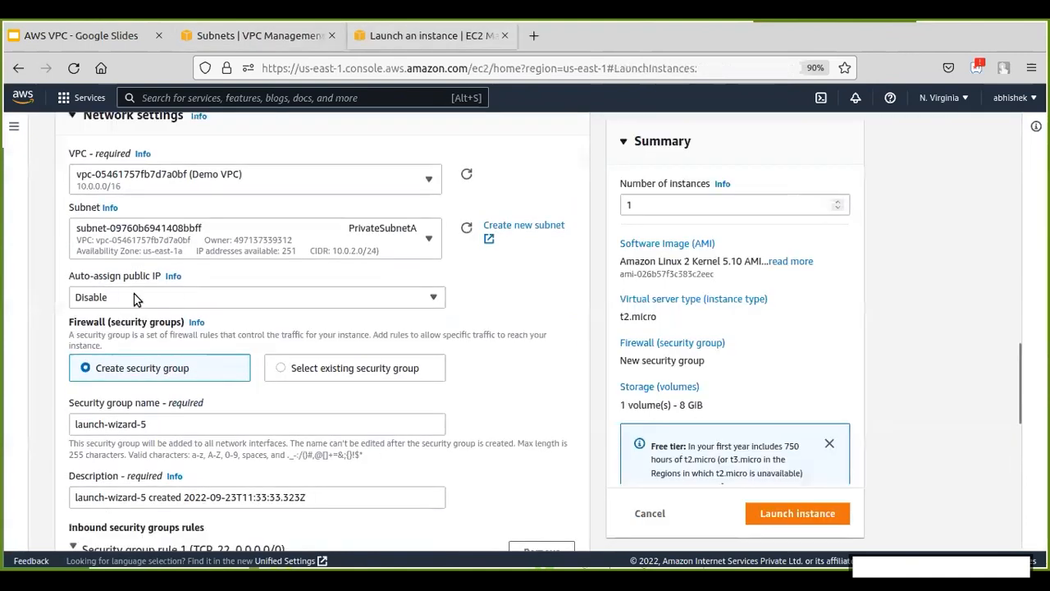
pyautogui.scroll(5, 158, 202)
pyautogui.scroll(1, 158, 202)
pyautogui.scroll(10, 158, 202)
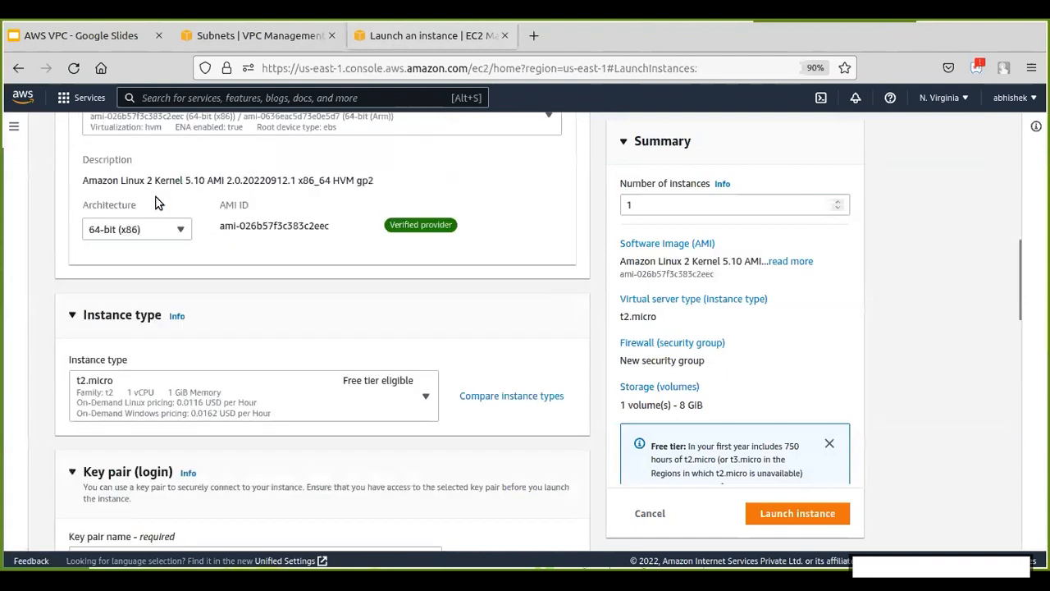
pyautogui.press('F5')
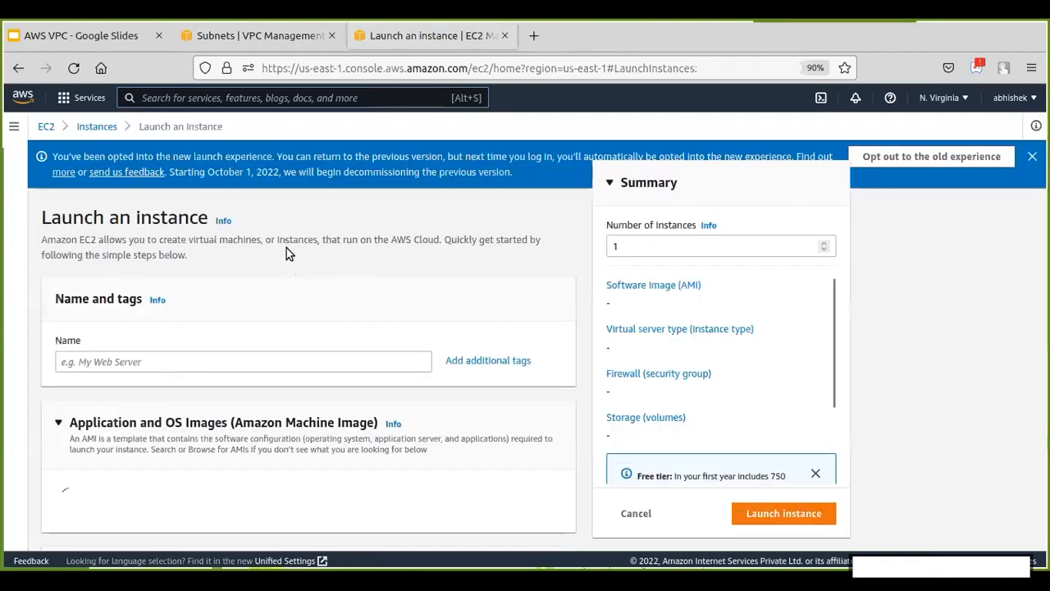
# Step: Name the instance Demo VPC in the reloaded launch form
pyautogui.scroll(-3, 287, 248)
pyautogui.scroll(-2, 288, 251)
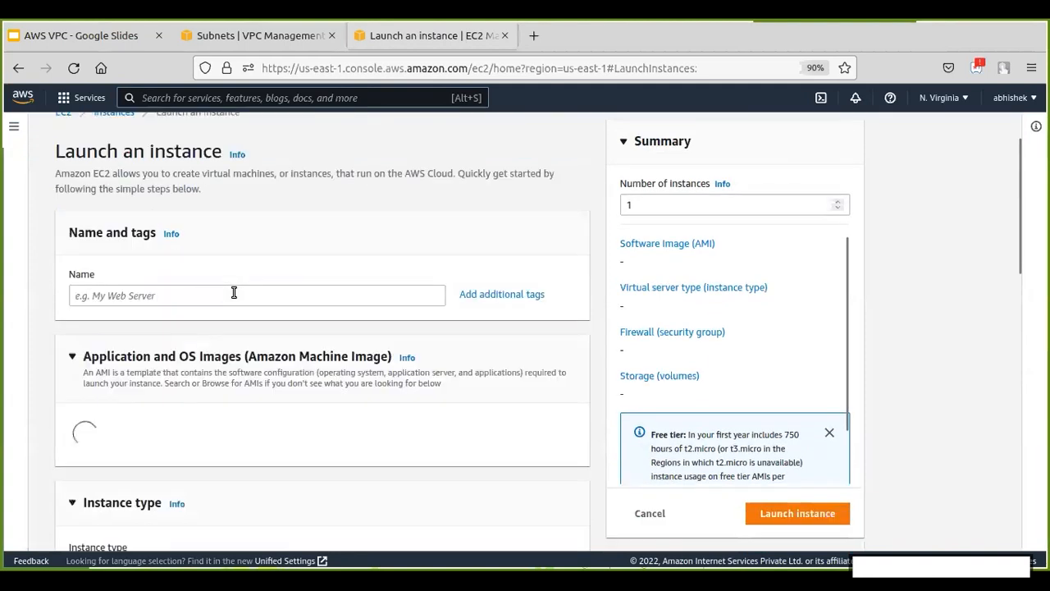
pyautogui.click(234, 293)
pyautogui.write('De')
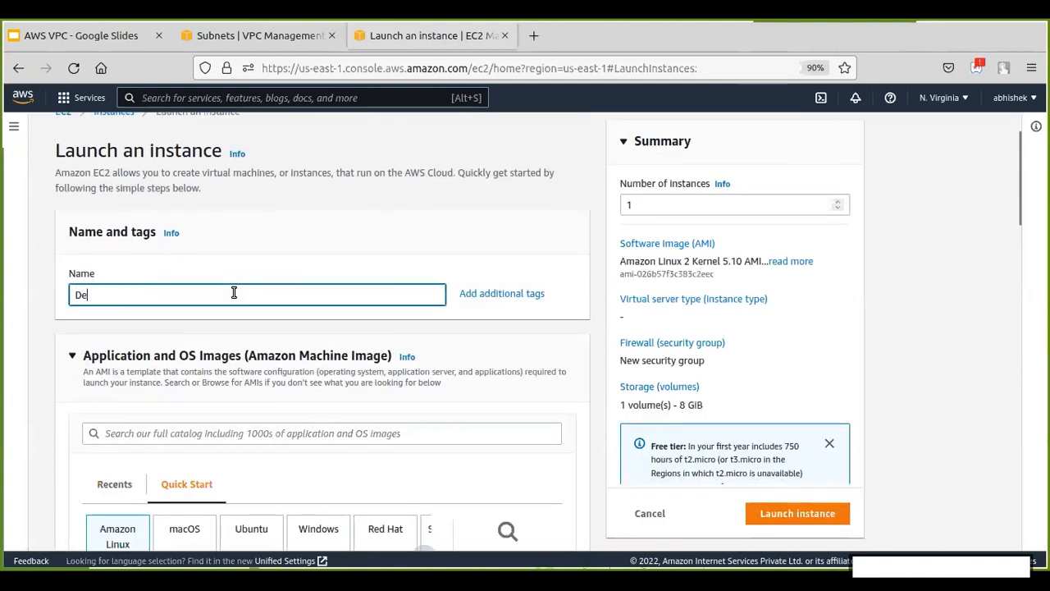
pyautogui.write('mo VPC')
# Step: Keep the Amazon Linux 2 image and t2.micro type, and select the existing key pair demo for login
pyautogui.scroll(-3, 298, 340)
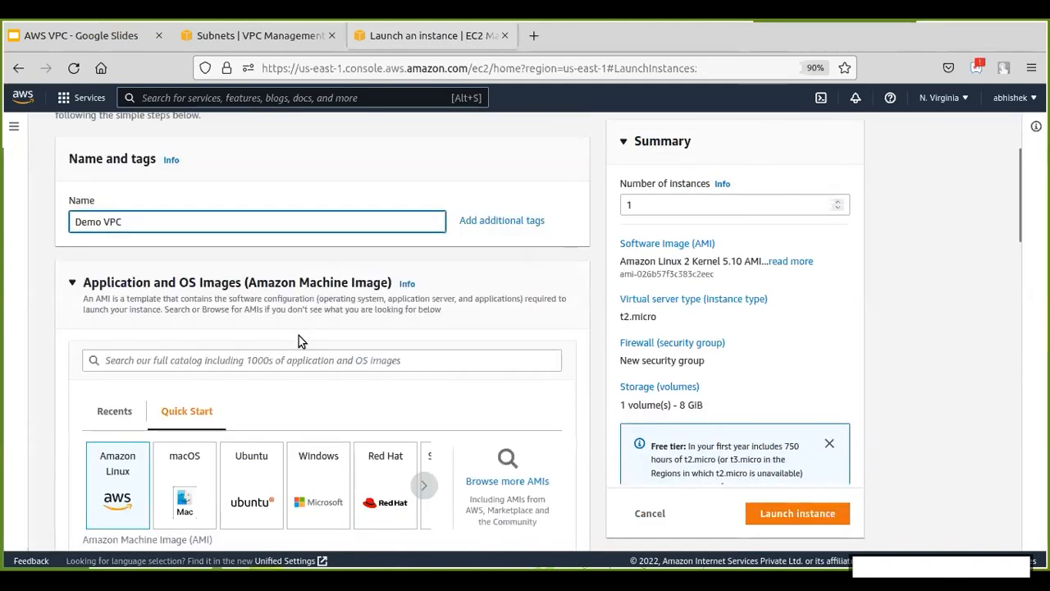
pyautogui.scroll(-3, 115, 322)
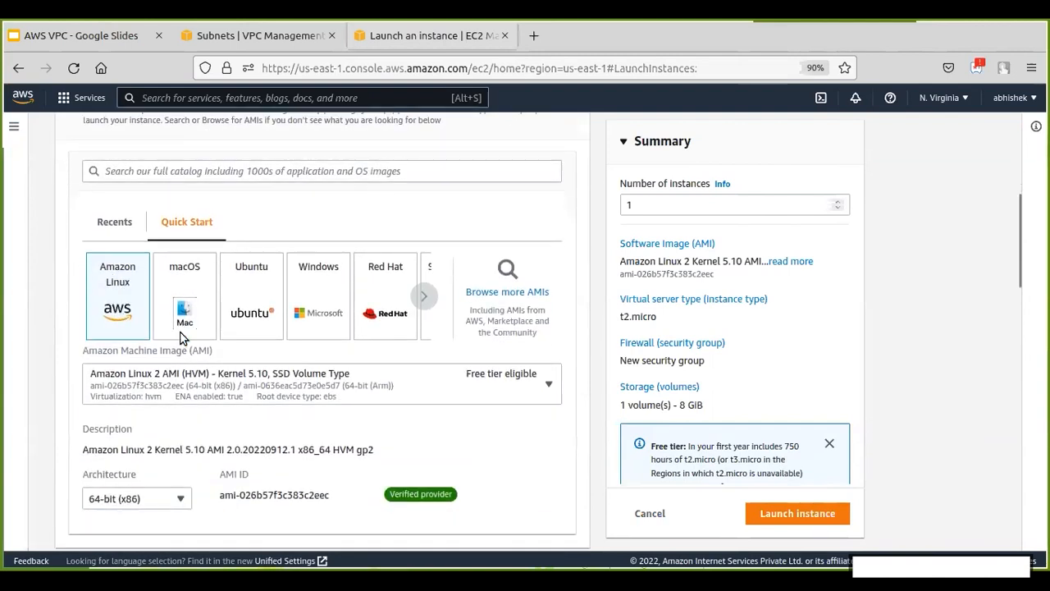
pyautogui.scroll(-5, 177, 238)
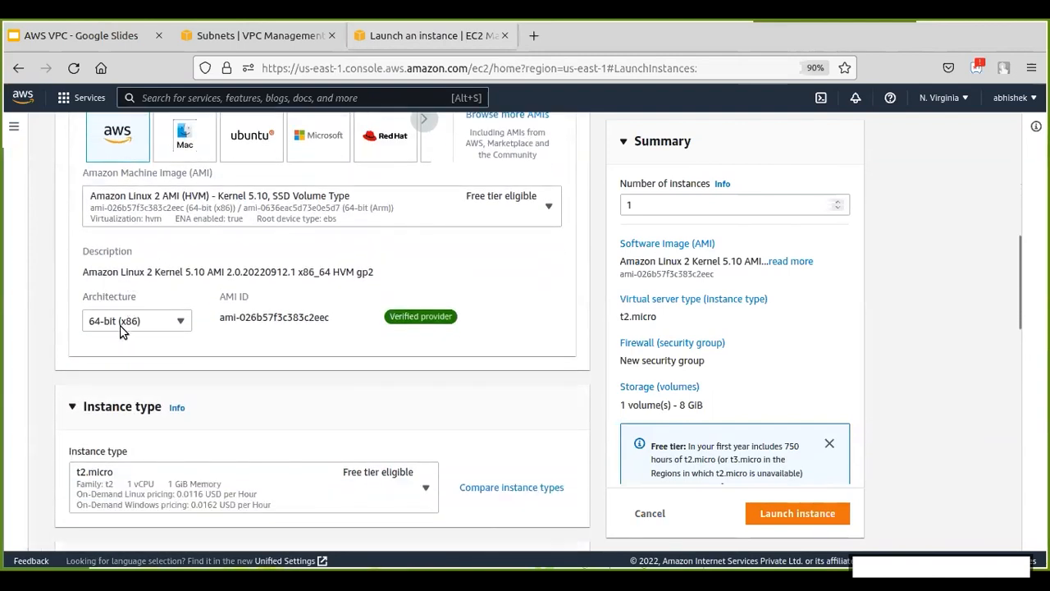
pyautogui.scroll(-1, 90, 335)
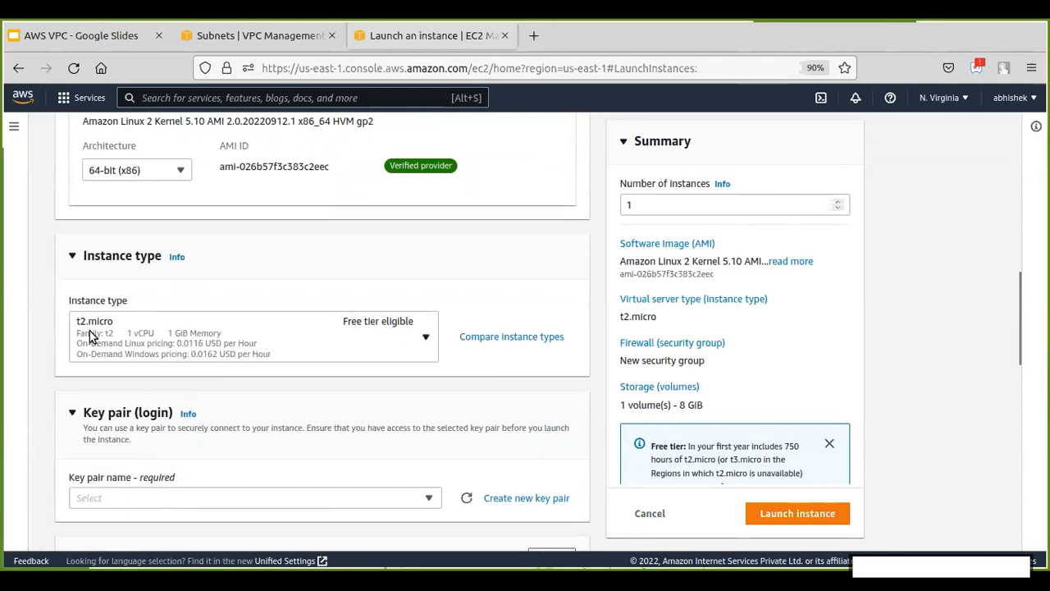
pyautogui.scroll(-4, 89, 331)
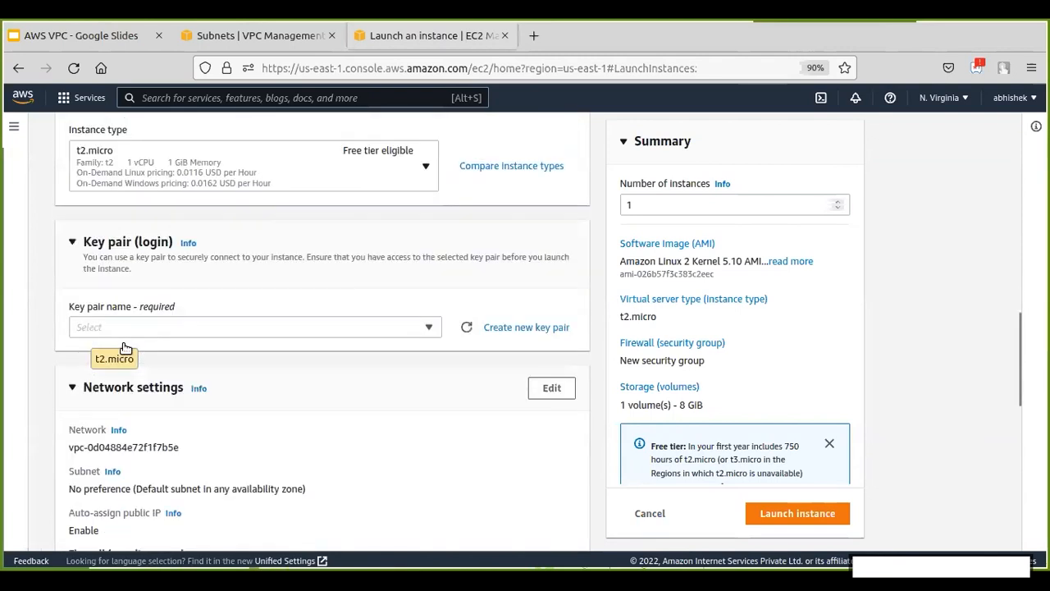
pyautogui.scroll(-1, 123, 348)
pyautogui.click(238, 277)
pyautogui.click(327, 325)
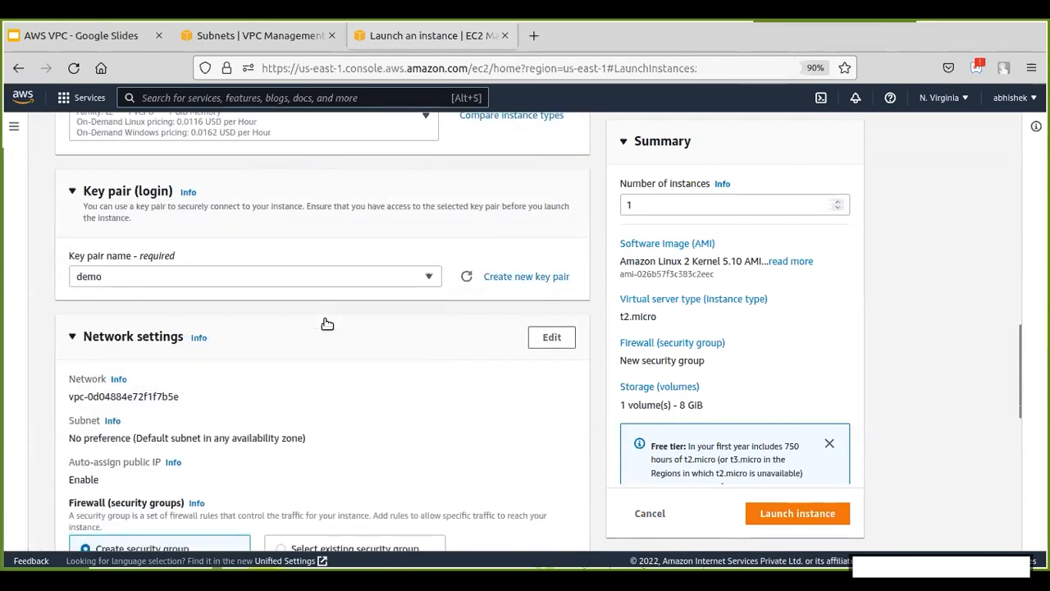
# Step: Edit the network settings to use the Demo VPC (10.0.0.0/16) and enable auto-assignment of a public IP
pyautogui.scroll(-1, 326, 324)
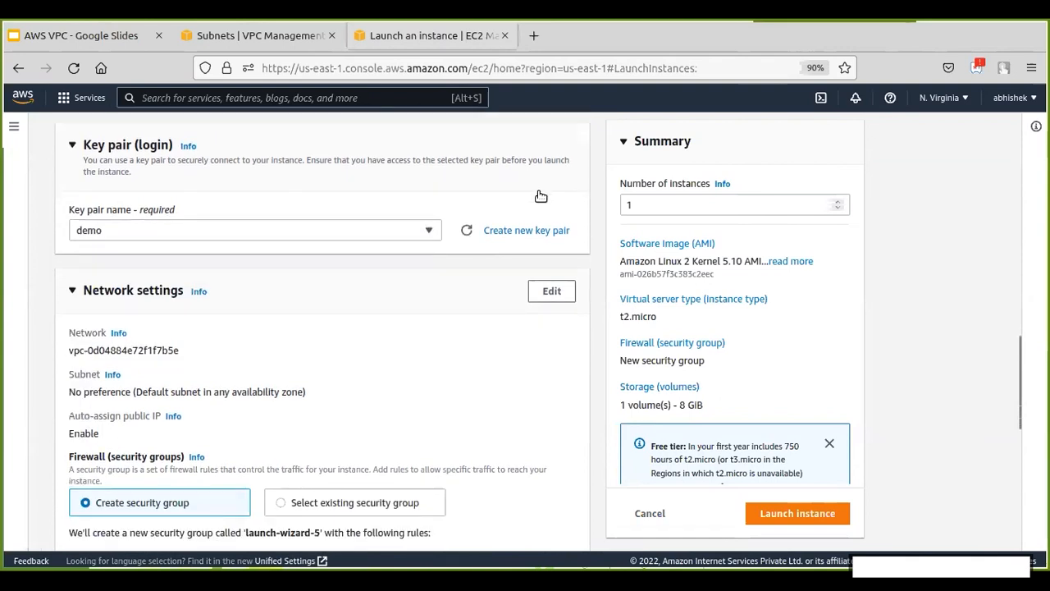
pyautogui.scroll(-2, 540, 197)
pyautogui.click(540, 196)
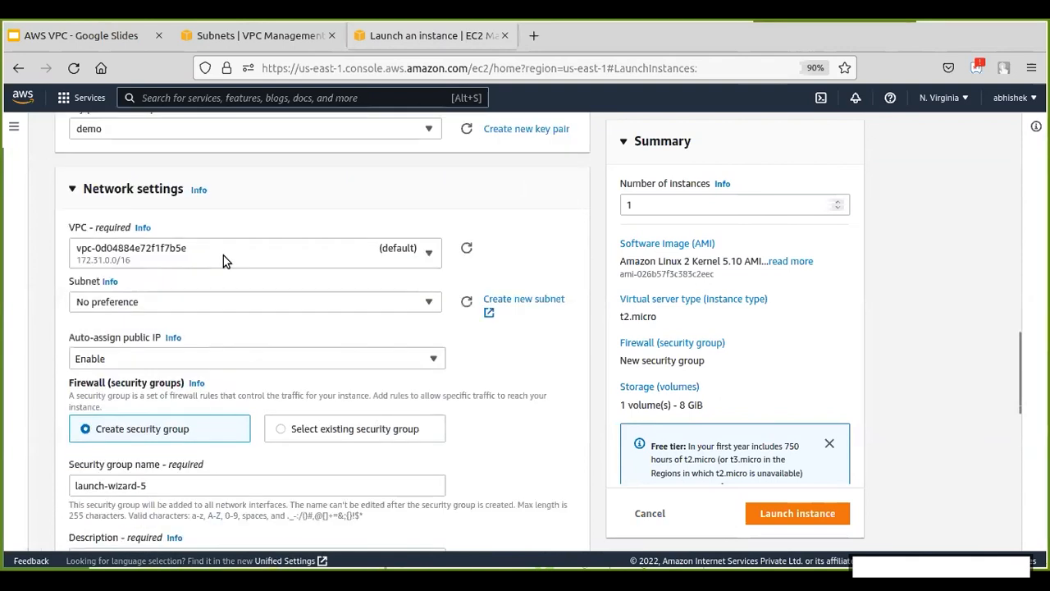
pyautogui.click(223, 255)
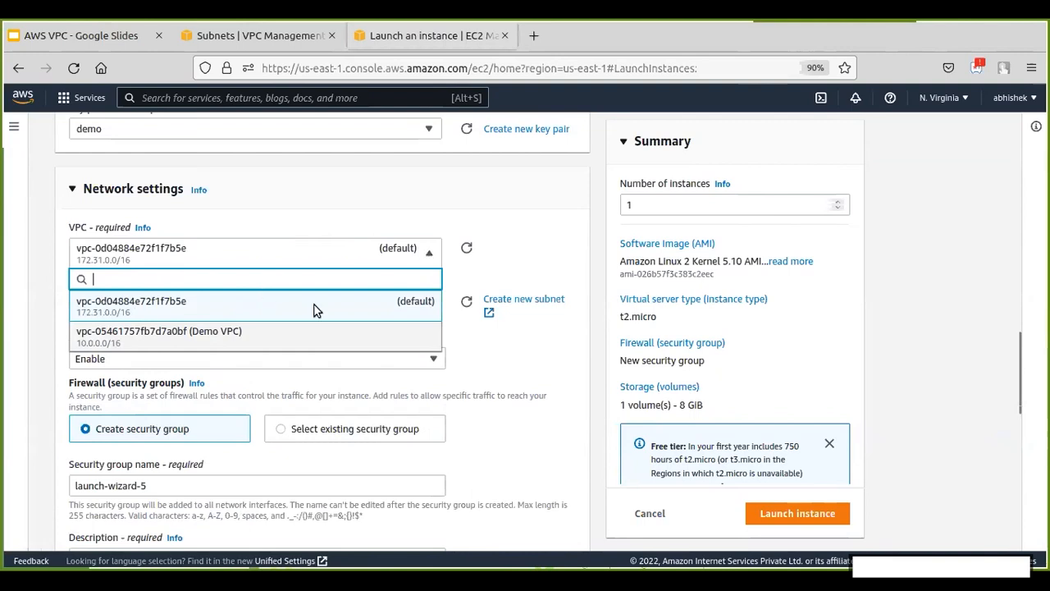
pyautogui.click(238, 334)
pyautogui.click(151, 369)
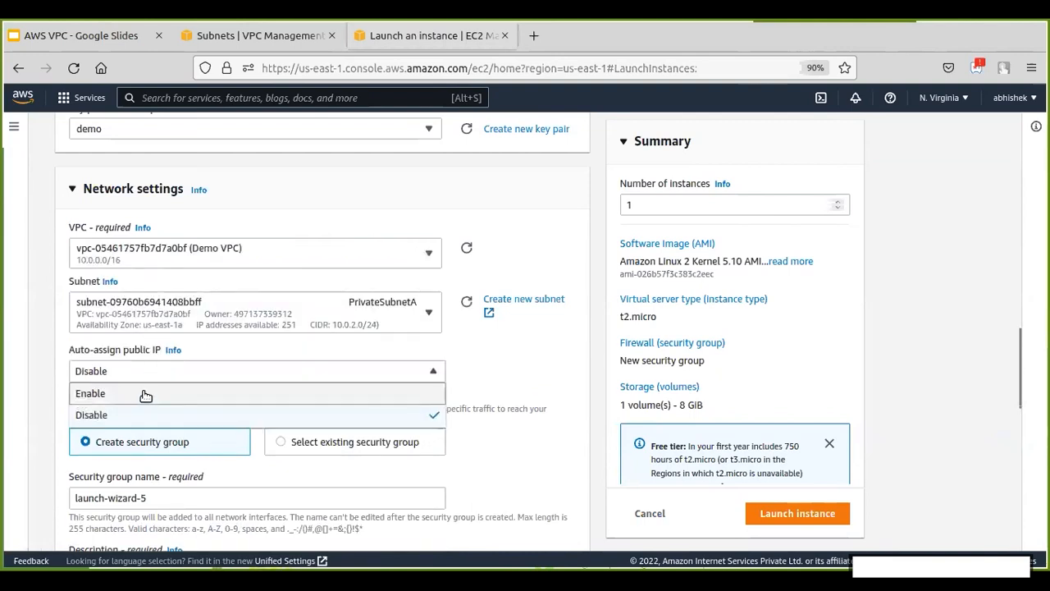
pyautogui.click(146, 395)
# Step: Review the new security group's inbound rules and place the instance in the subnet PublicSubnetA
pyautogui.scroll(-1, 520, 345)
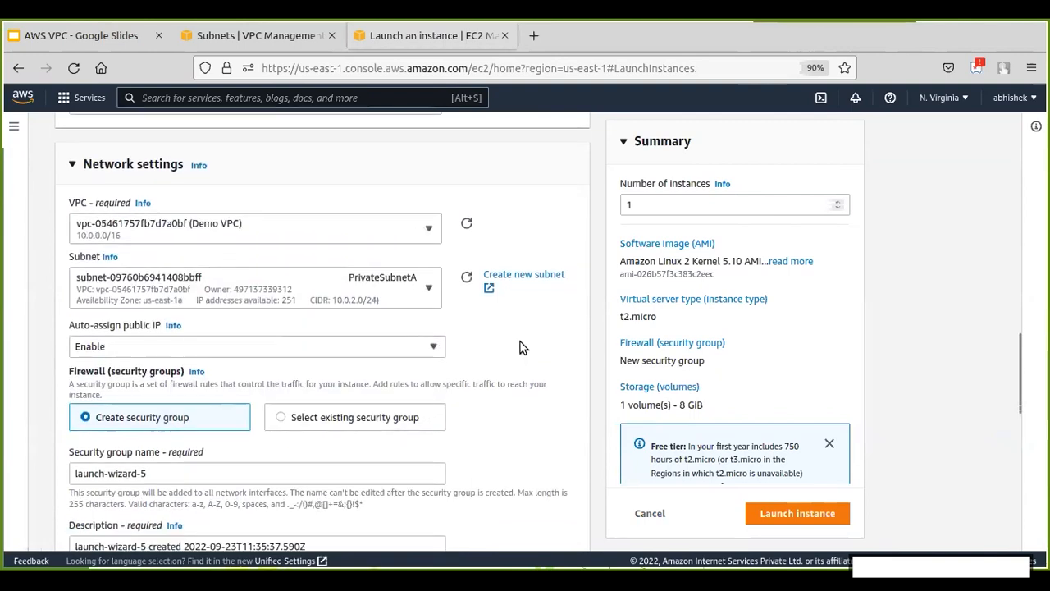
pyautogui.scroll(-3, 520, 345)
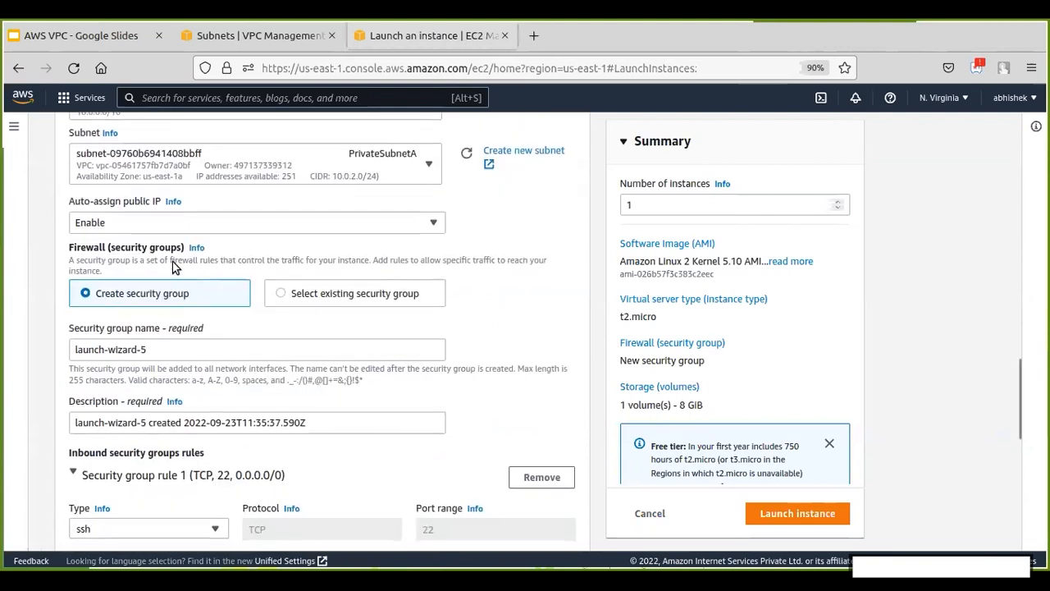
pyautogui.scroll(-2, 164, 271)
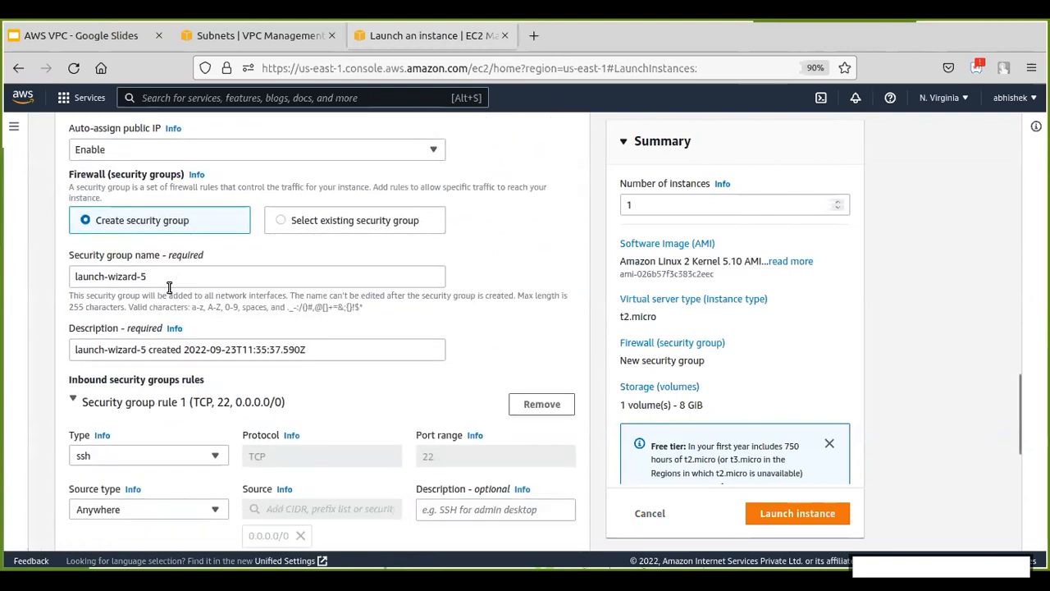
pyautogui.scroll(-3, 167, 296)
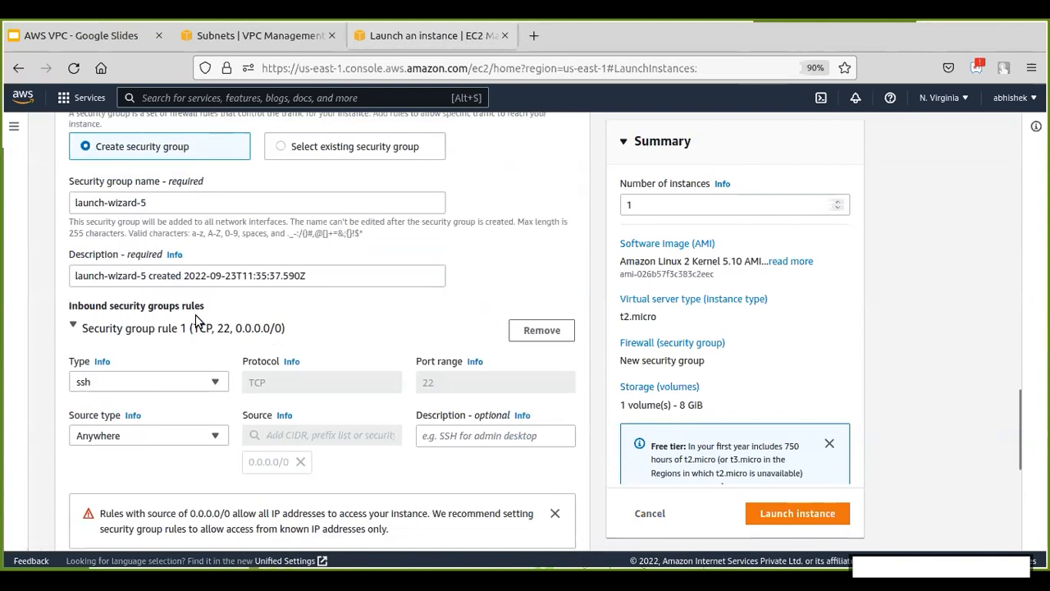
pyautogui.scroll(-1, 166, 300)
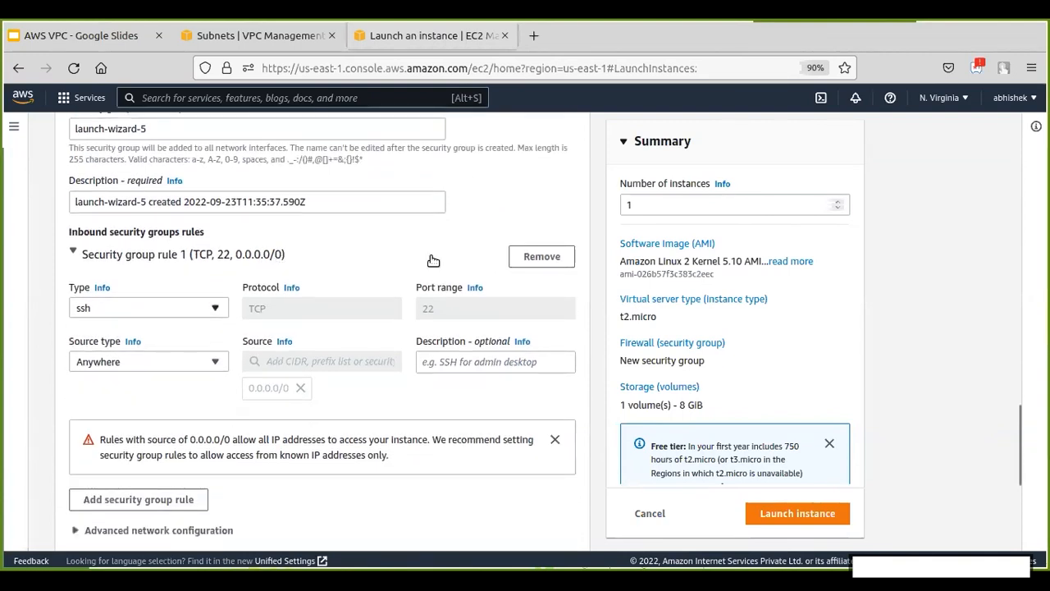
pyautogui.scroll(2, 447, 271)
pyautogui.scroll(4, 457, 279)
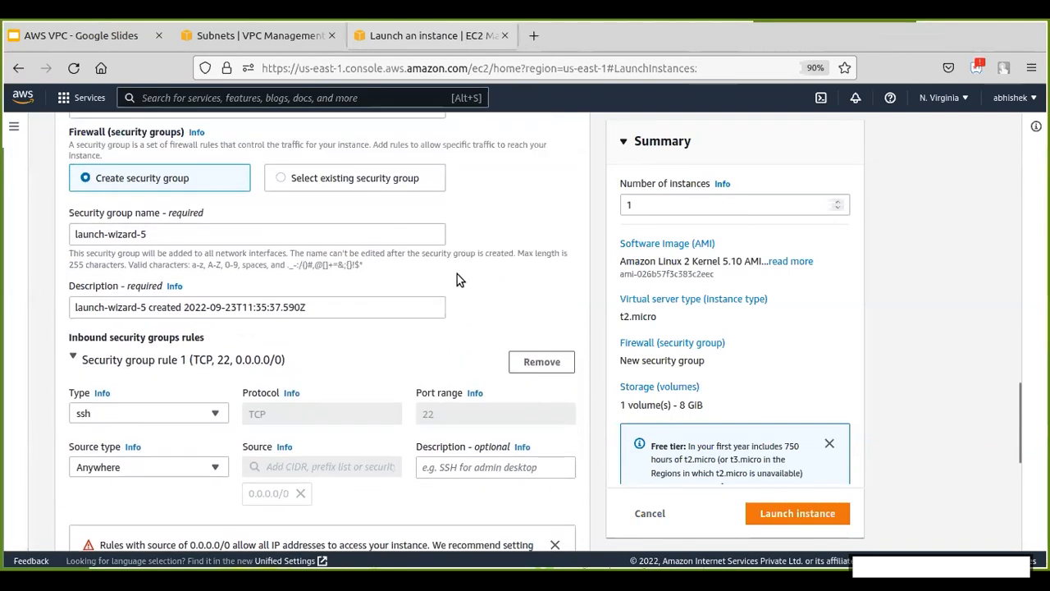
pyautogui.scroll(1, 280, 244)
pyautogui.scroll(1, 280, 244)
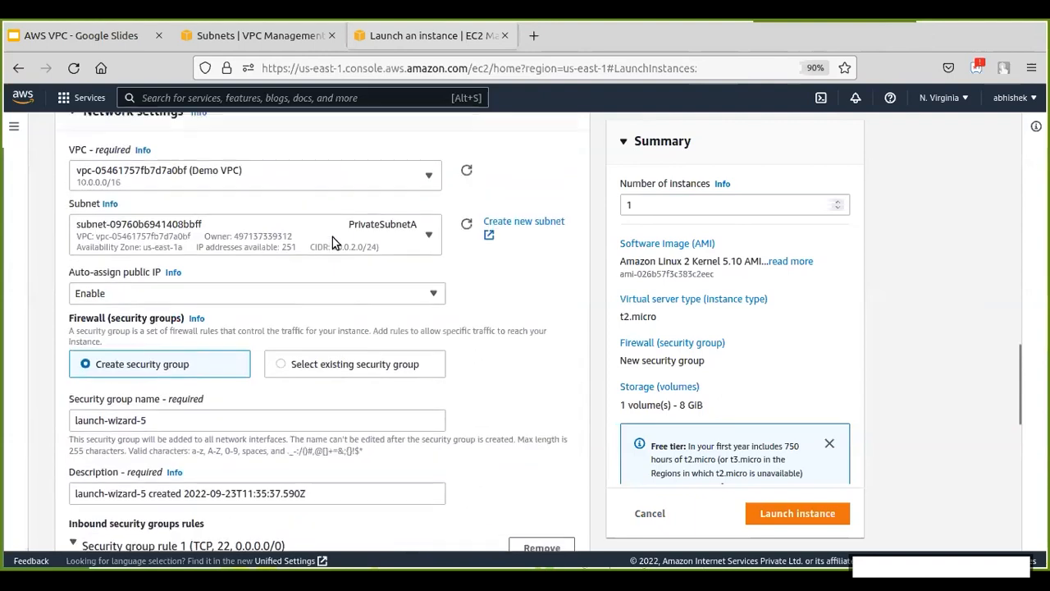
pyautogui.click(328, 238)
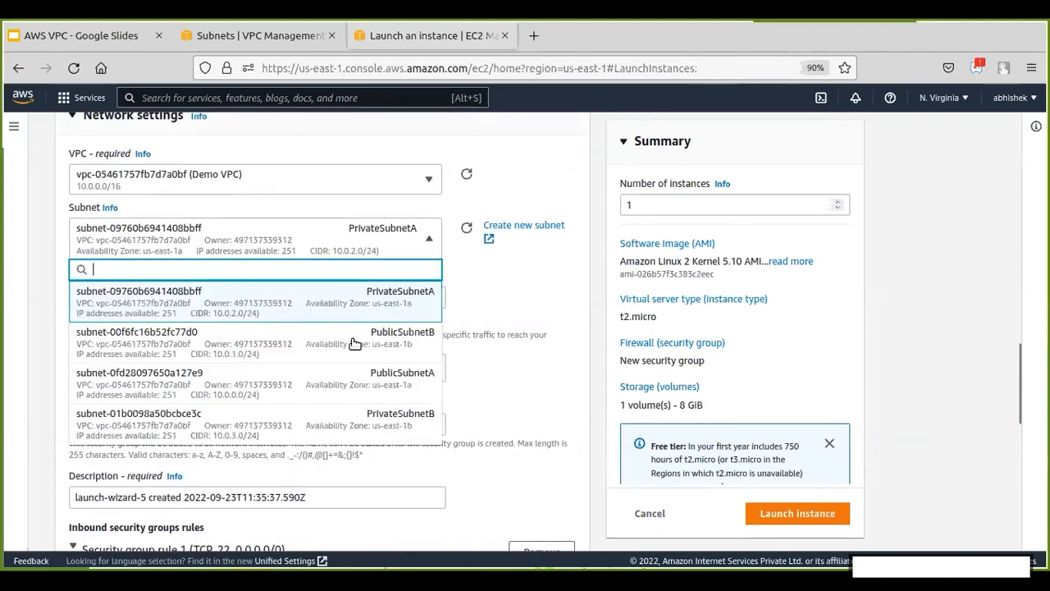
pyautogui.click(340, 380)
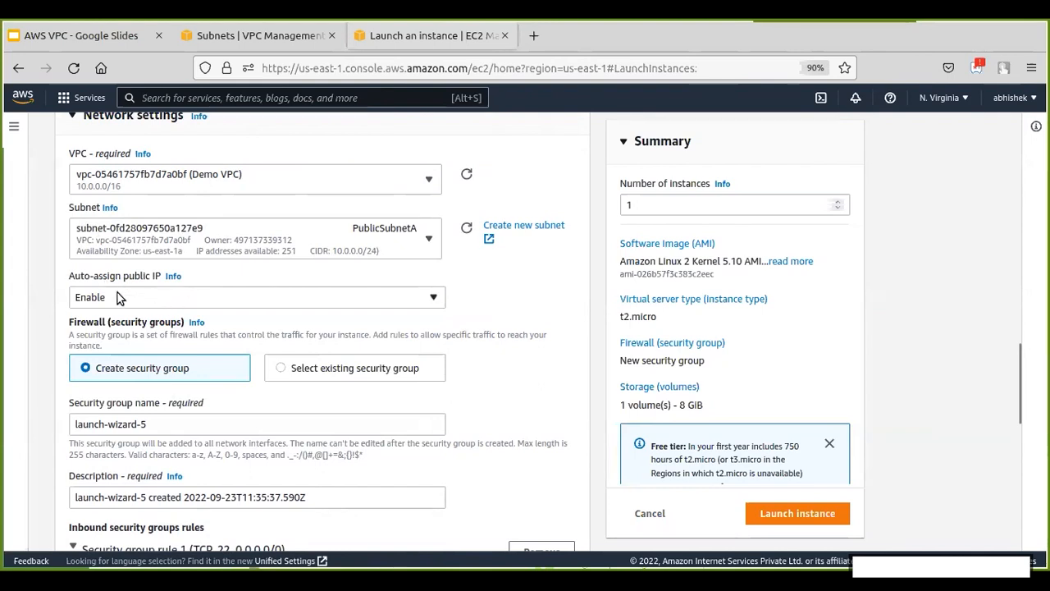
# Step: Launch the configured instance, then view all EC2 instances and refresh the list
pyautogui.scroll(-5, 525, 326)
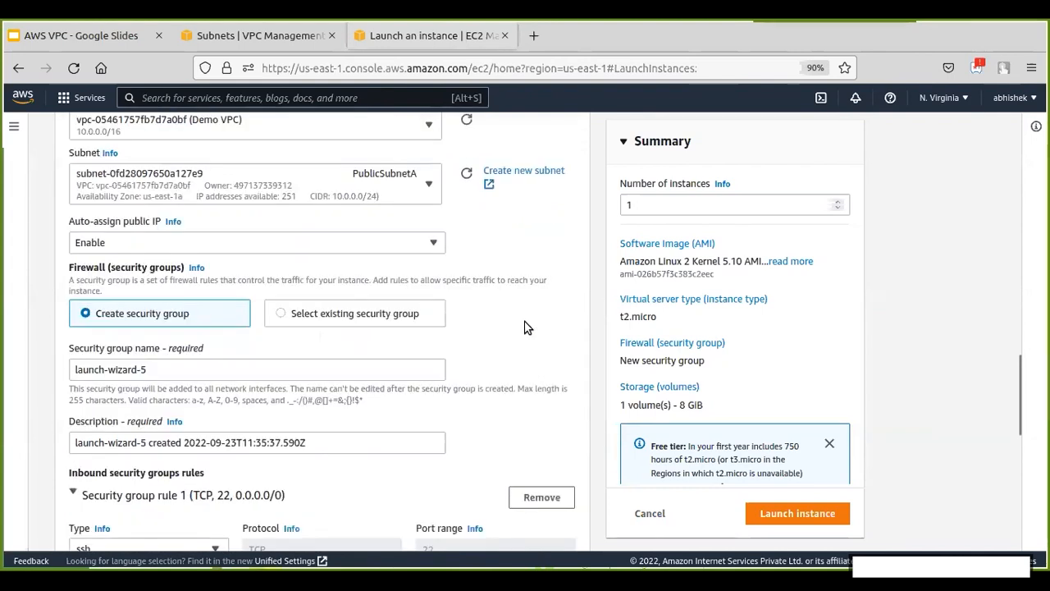
pyautogui.scroll(-1, 526, 327)
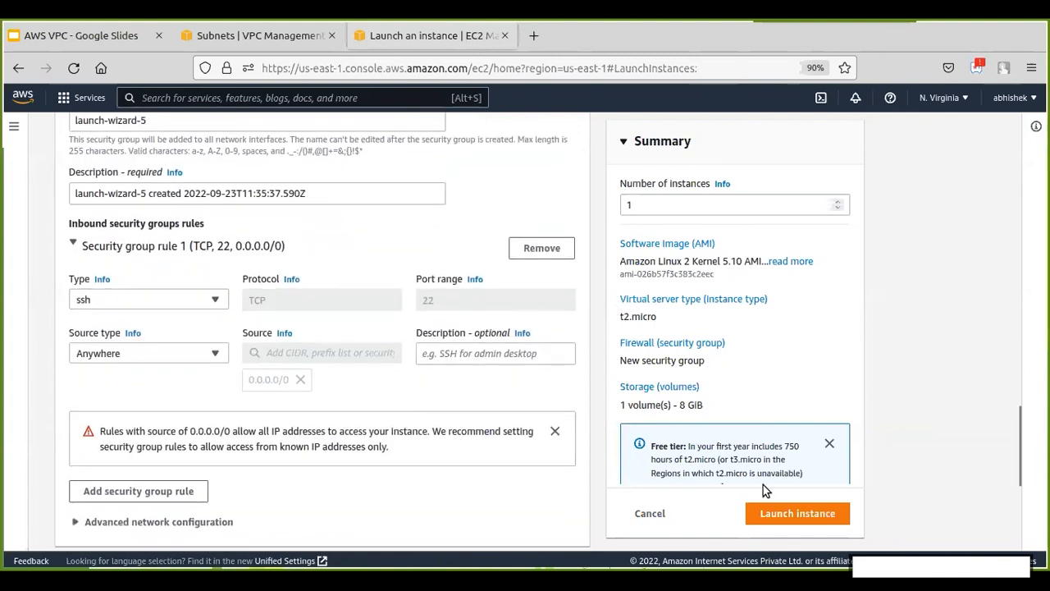
pyautogui.scroll(-5, 897, 394)
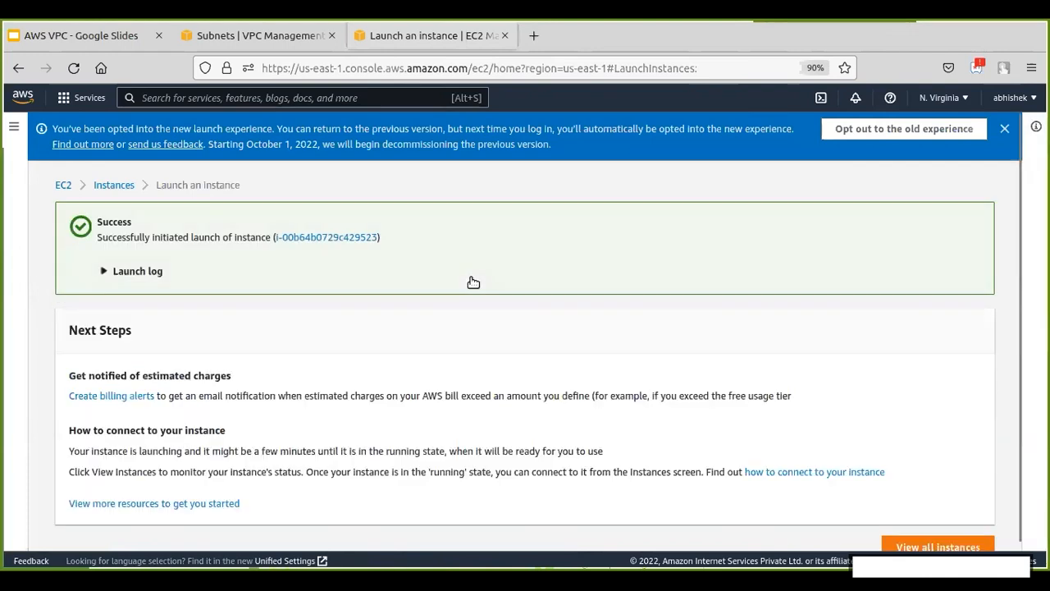
pyautogui.click(917, 543)
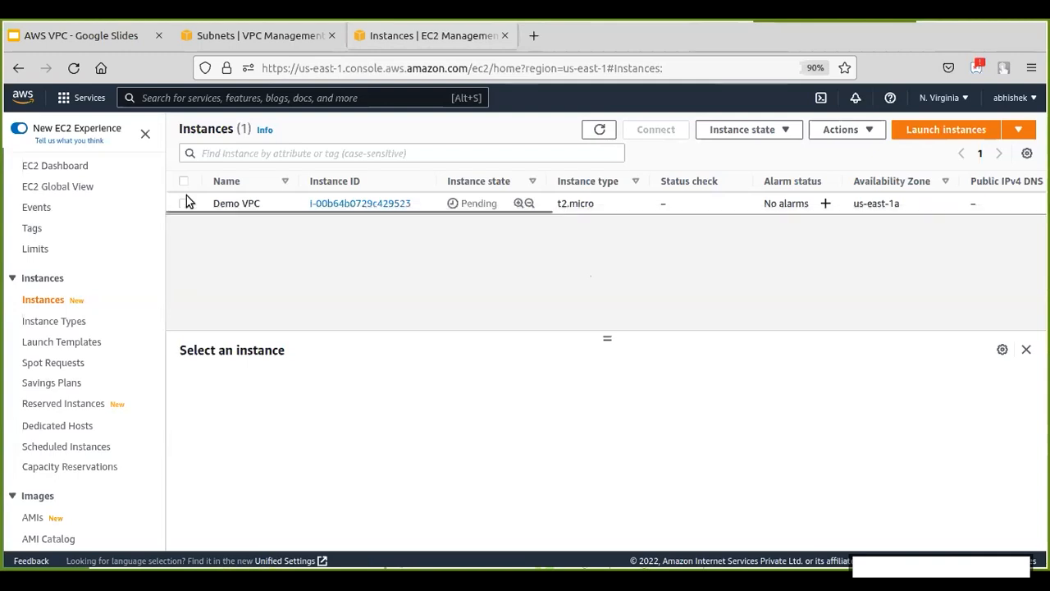
pyautogui.hotkey('ctrl', 'r')
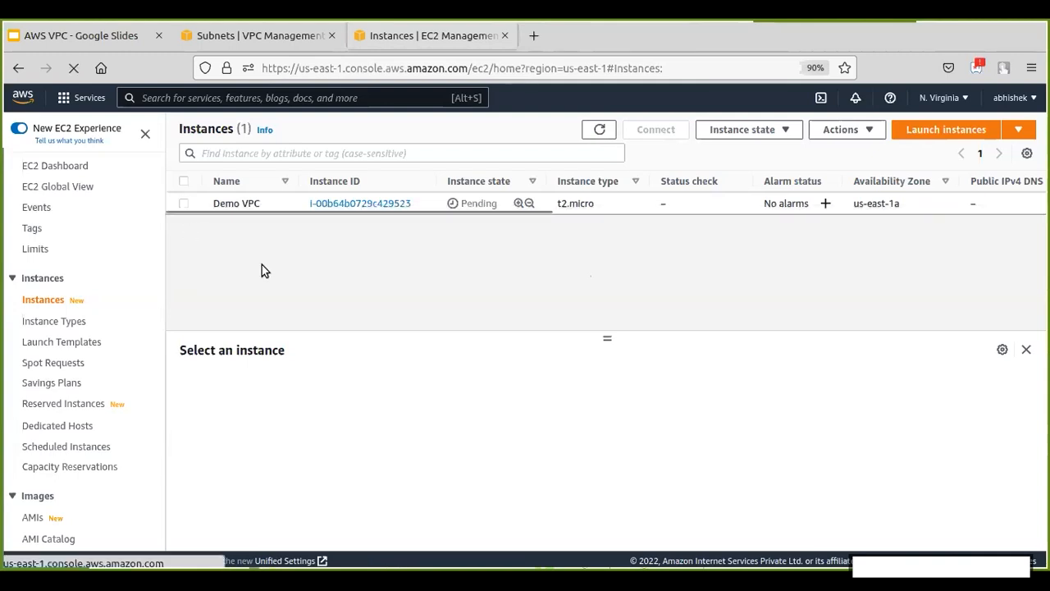
# Step: Try to connect to the Demo VPC instance through EC2 Instance Connect with the user name ec2-user
pyautogui.click(262, 203)
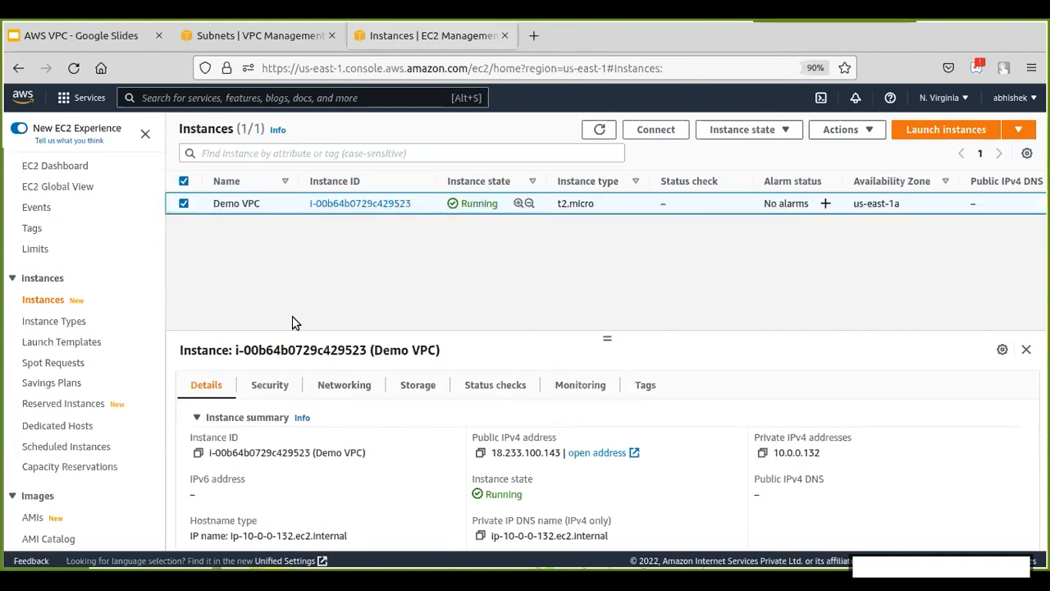
pyautogui.click(652, 132)
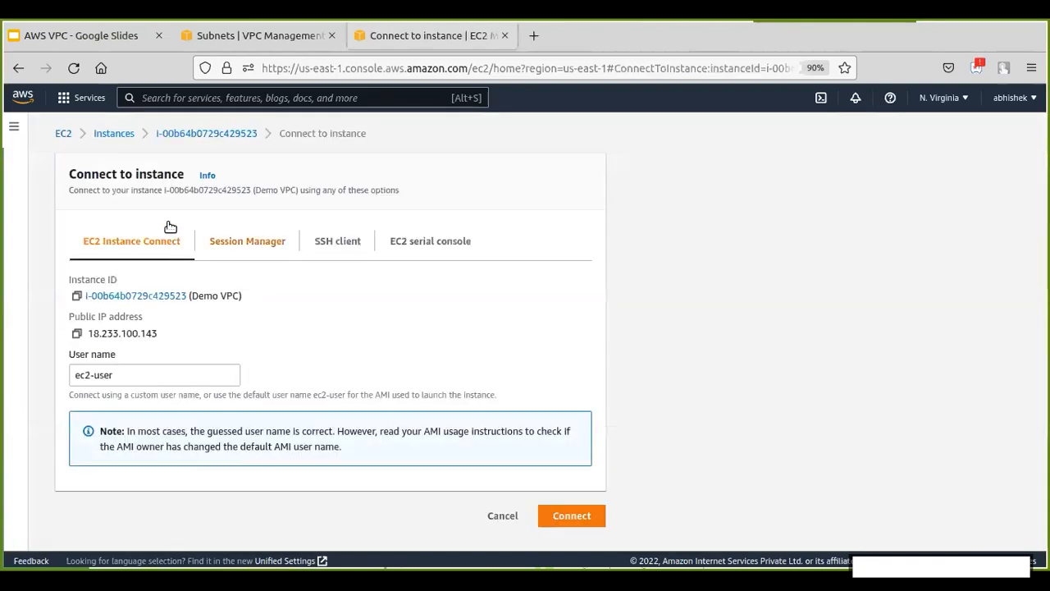
pyautogui.click(584, 515)
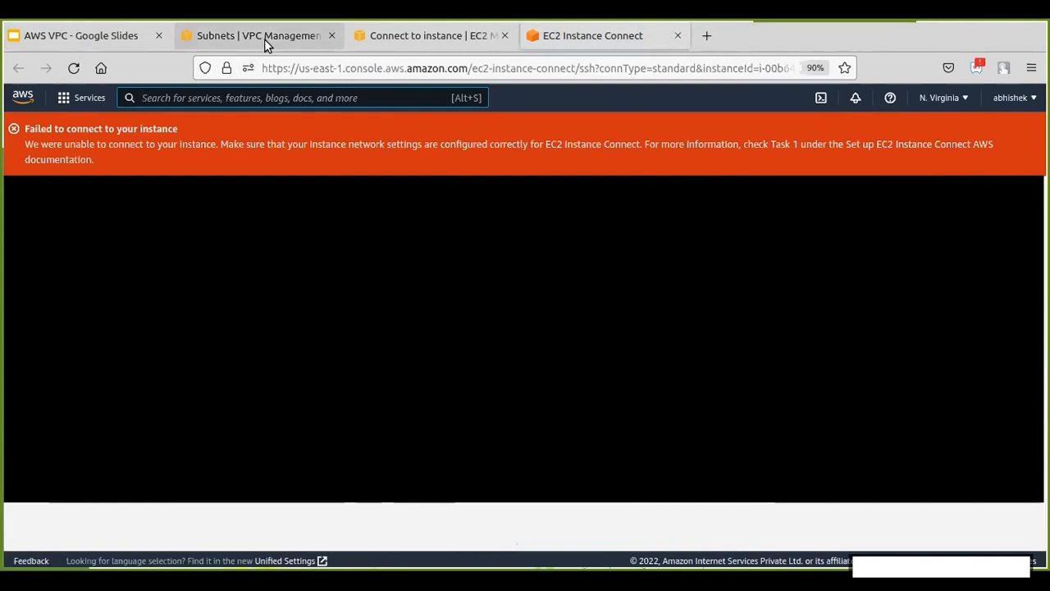
# Step: Create an internet gateway with the name tag DemoIGW from the VPC console's internet gateways
pyautogui.click(184, 394)
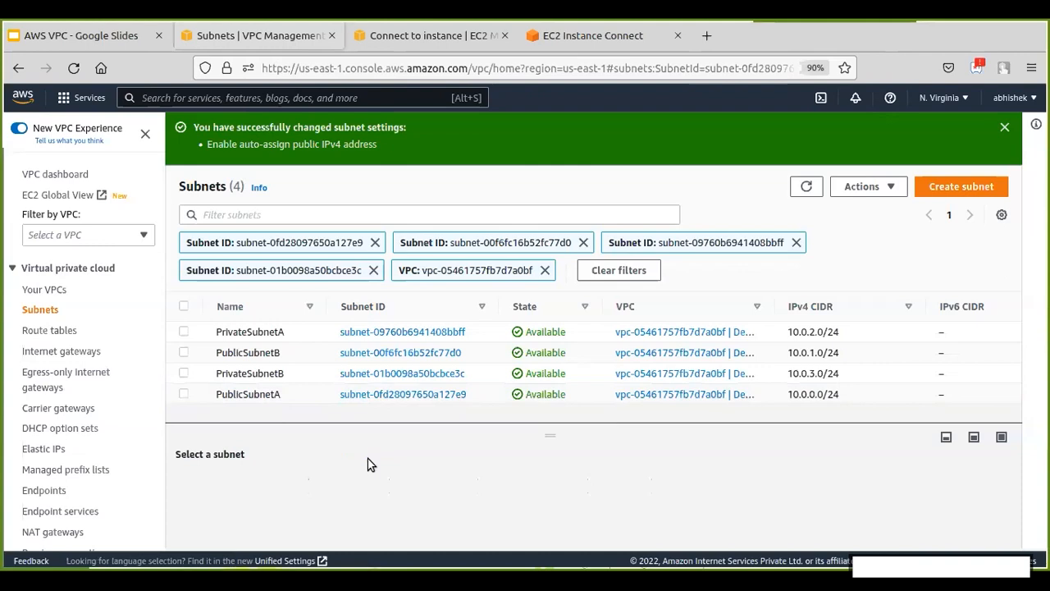
pyautogui.click(82, 352)
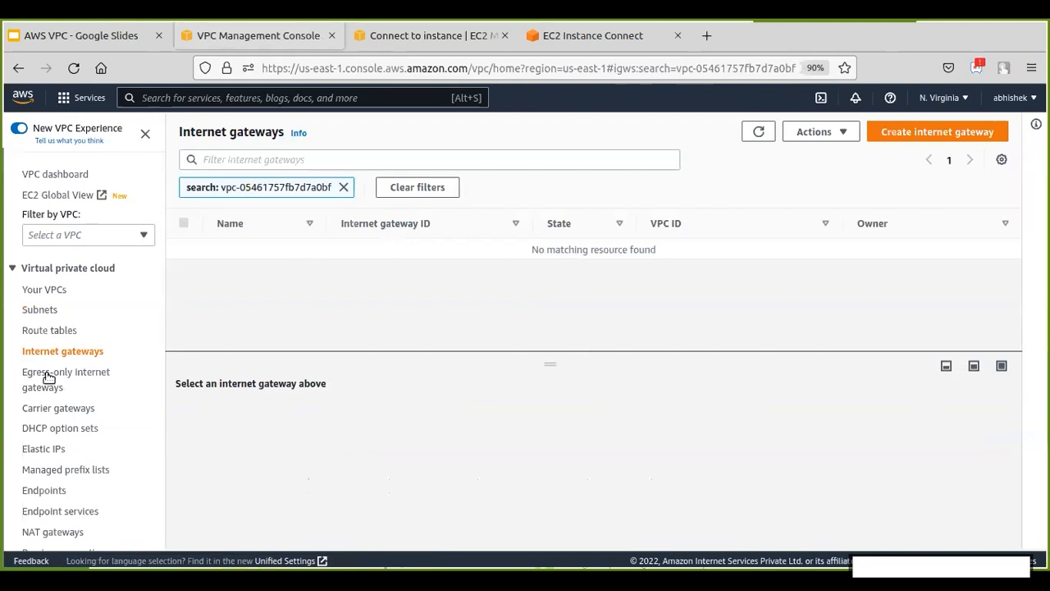
pyautogui.click(903, 140)
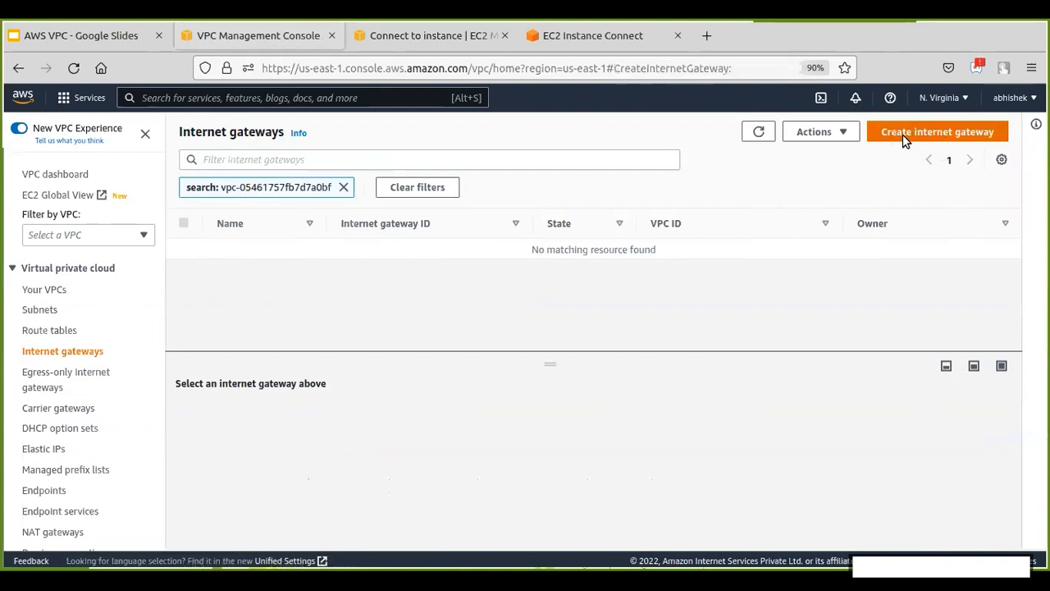
pyautogui.click(212, 317)
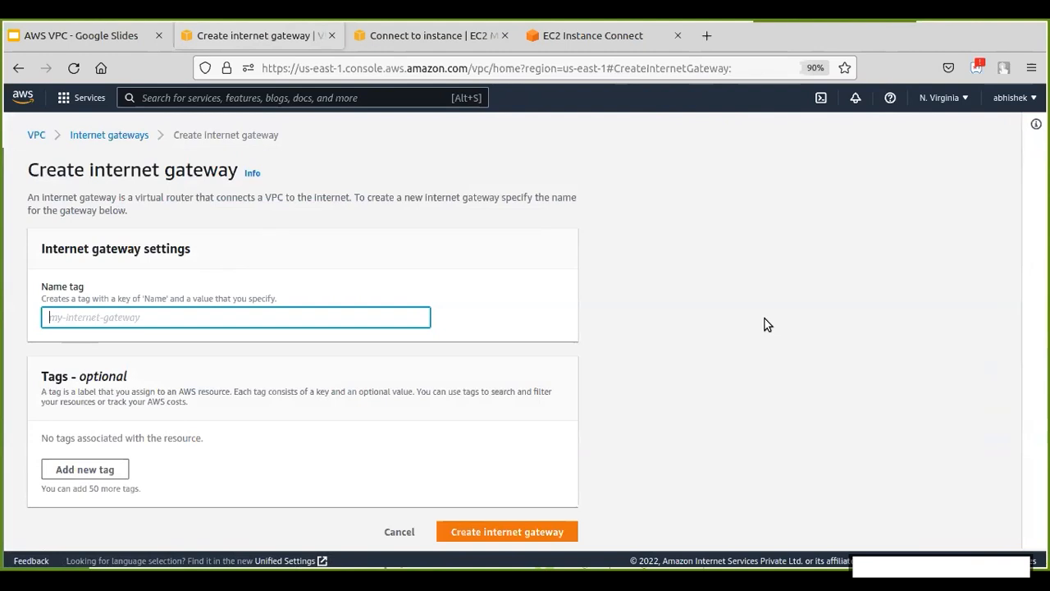
pyautogui.write('Demo')
pyautogui.write('l')
pyautogui.write('GW')
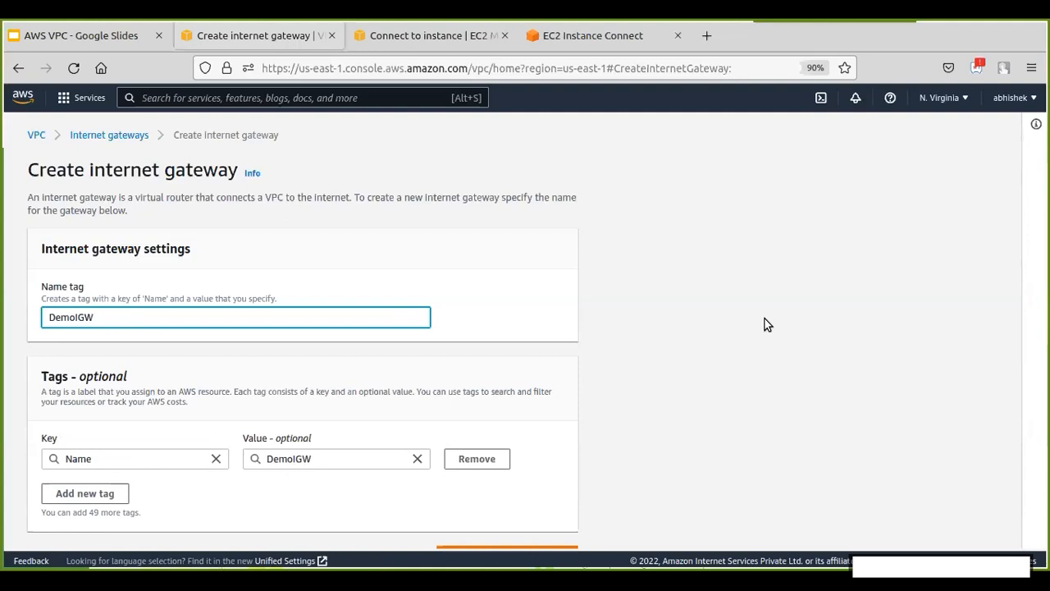
pyautogui.scroll(-1, 476, 509)
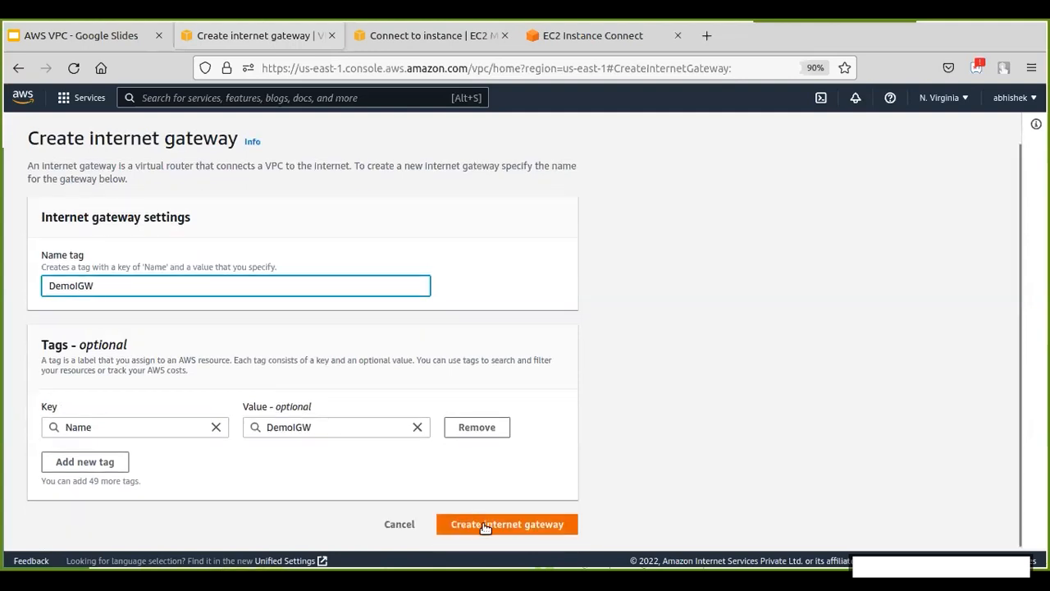
pyautogui.click(460, 525)
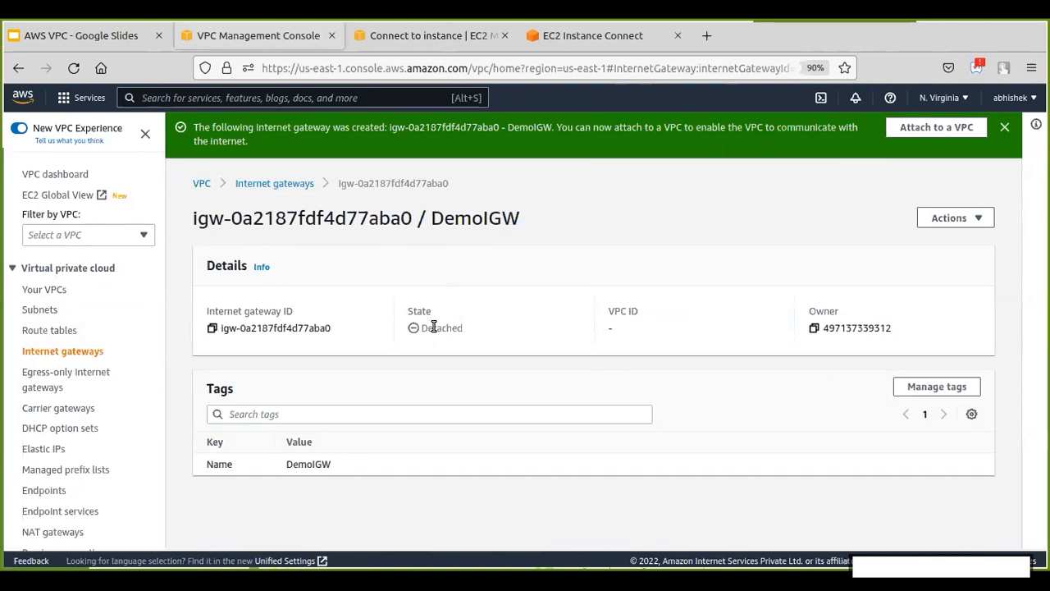
# Step: Attach the DemoIGW internet gateway to the Demo VPC
pyautogui.click(948, 218)
pyautogui.click(823, 212)
pyautogui.click(948, 218)
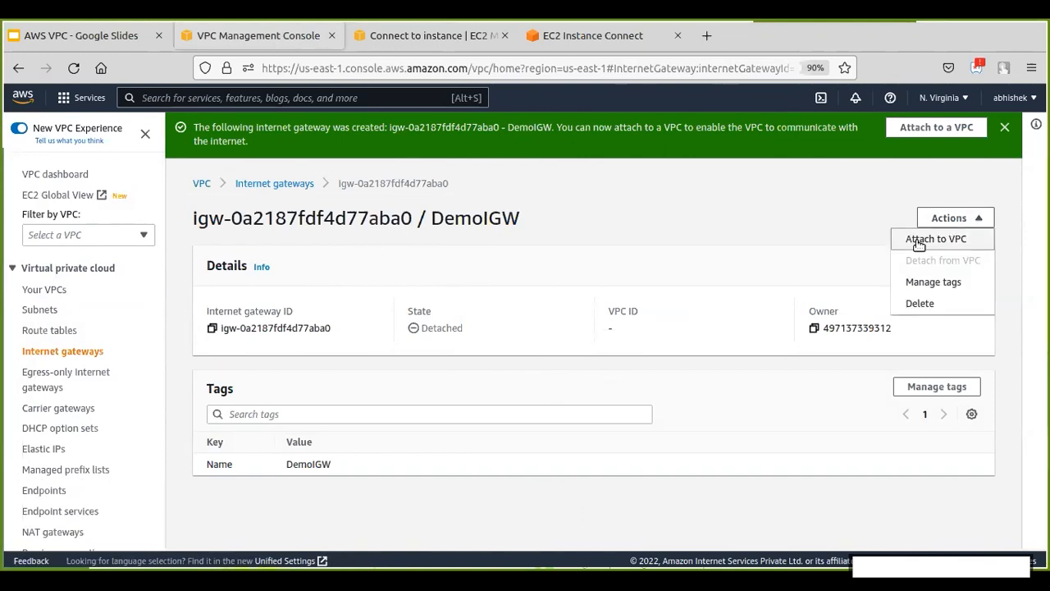
pyautogui.click(919, 245)
pyautogui.click(268, 294)
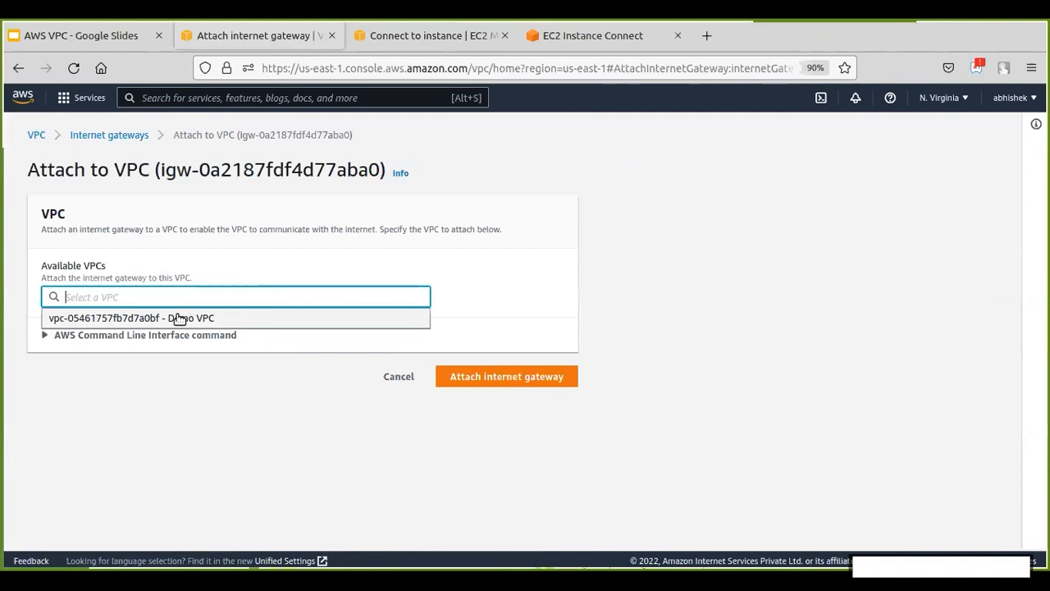
pyautogui.click(222, 319)
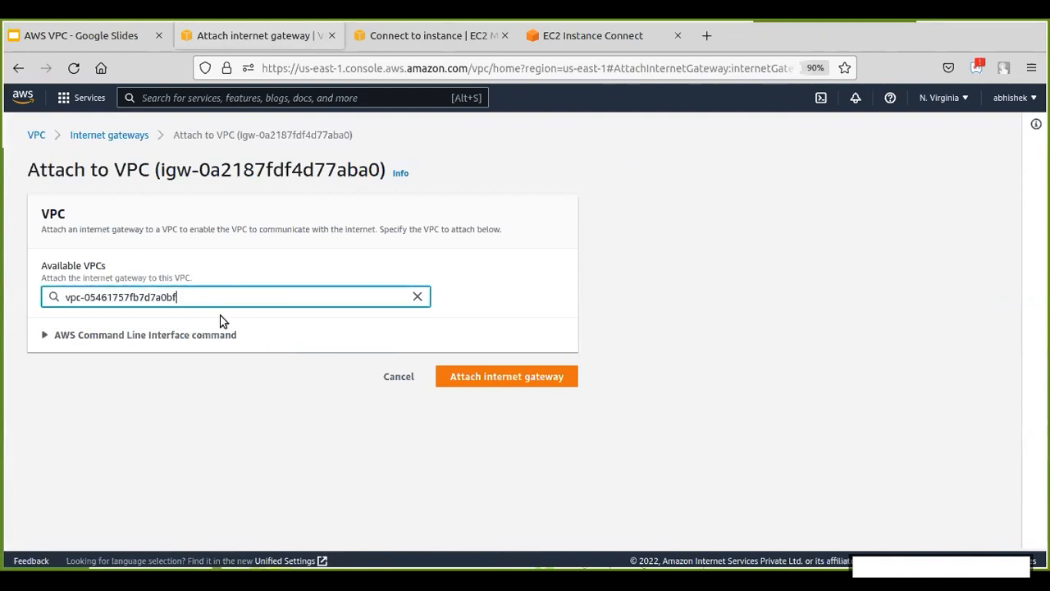
pyautogui.click(508, 384)
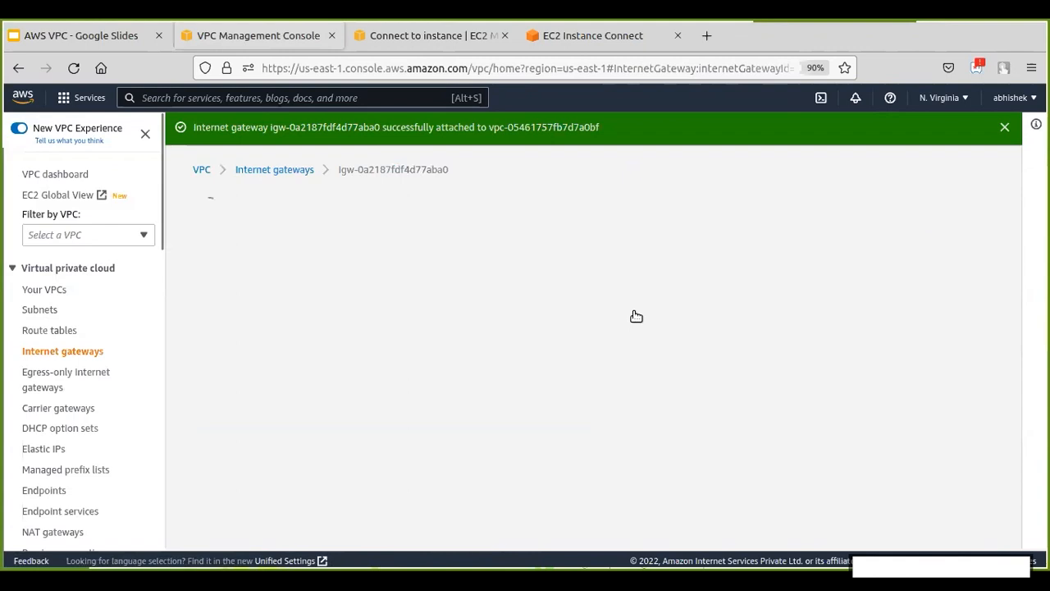
# Step: Close the old connection session and retry EC2 Instance Connect on the Demo VPC instance as ec2-user
pyautogui.click(597, 39)
pyautogui.click(676, 37)
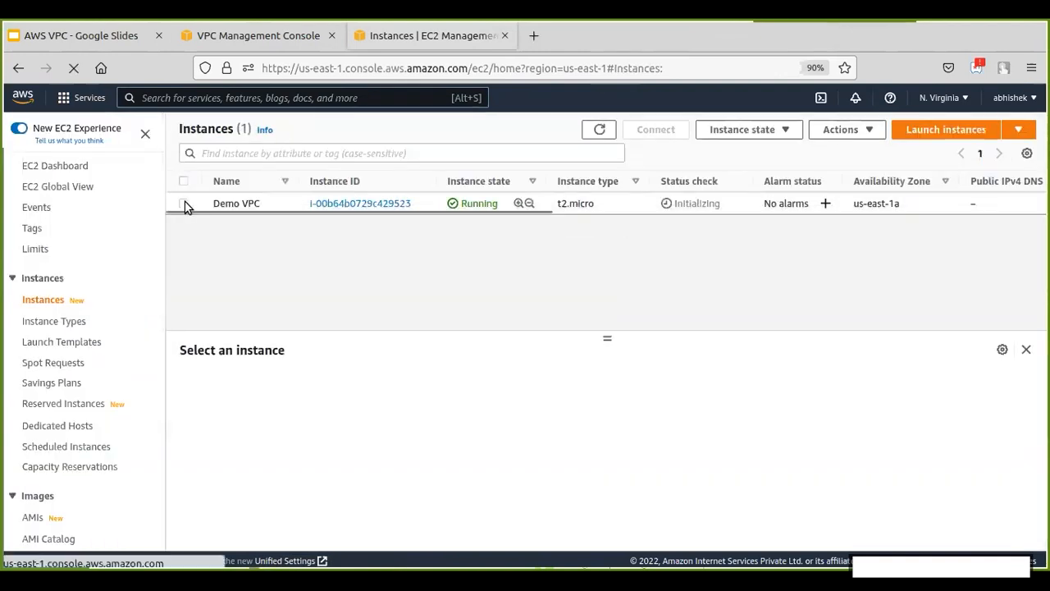
pyautogui.click(184, 204)
pyautogui.click(656, 129)
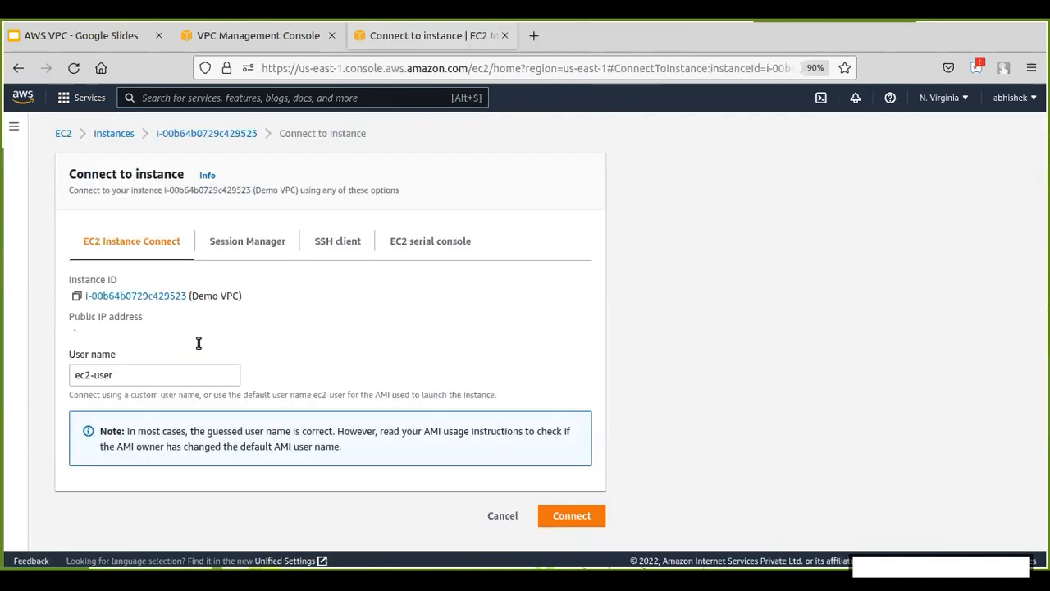
pyautogui.click(578, 516)
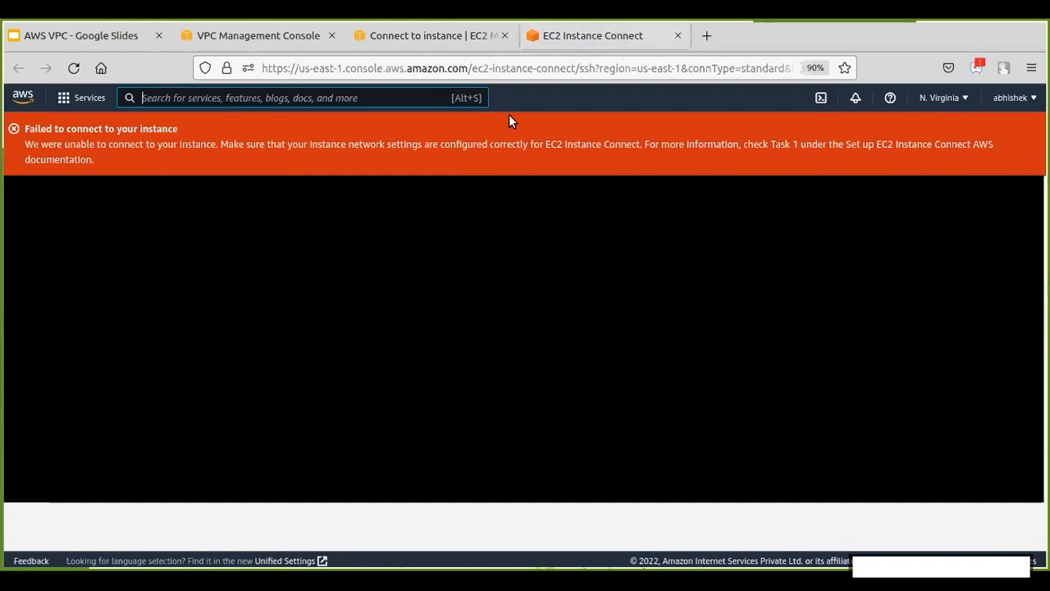
# Step: Create a route table named PrivateRouteTable in the Demo VPC from the VPC console's route tables
pyautogui.click(217, 36)
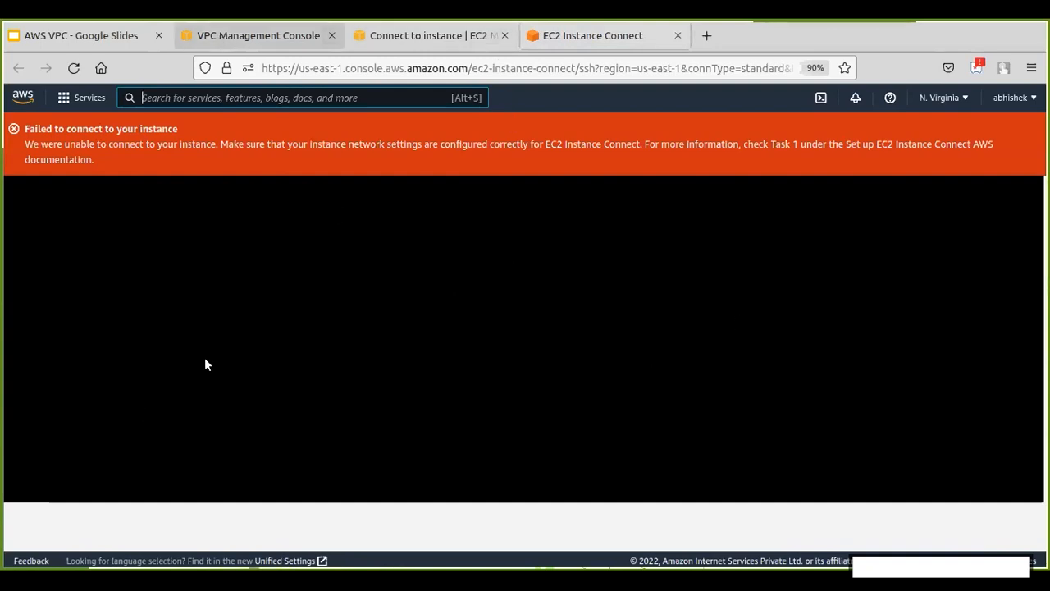
pyautogui.click(49, 331)
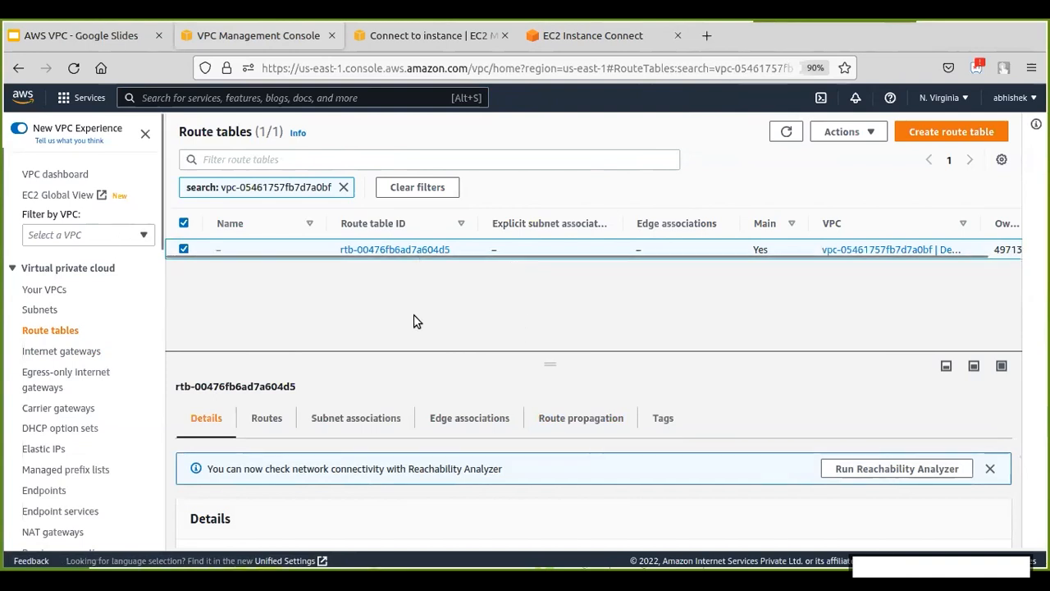
pyautogui.click(951, 131)
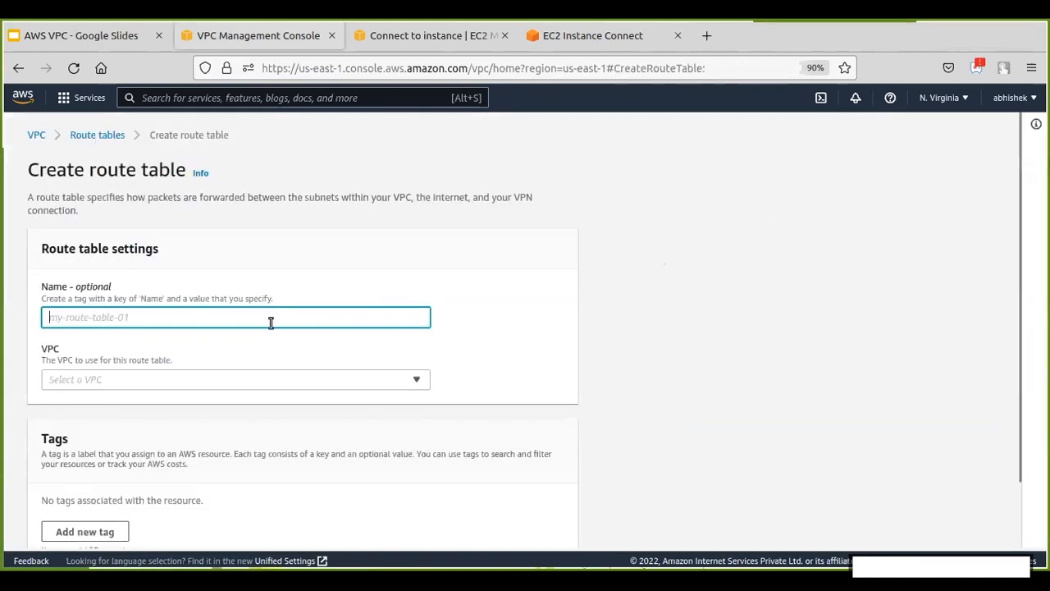
pyautogui.scroll(-2, 556, 316)
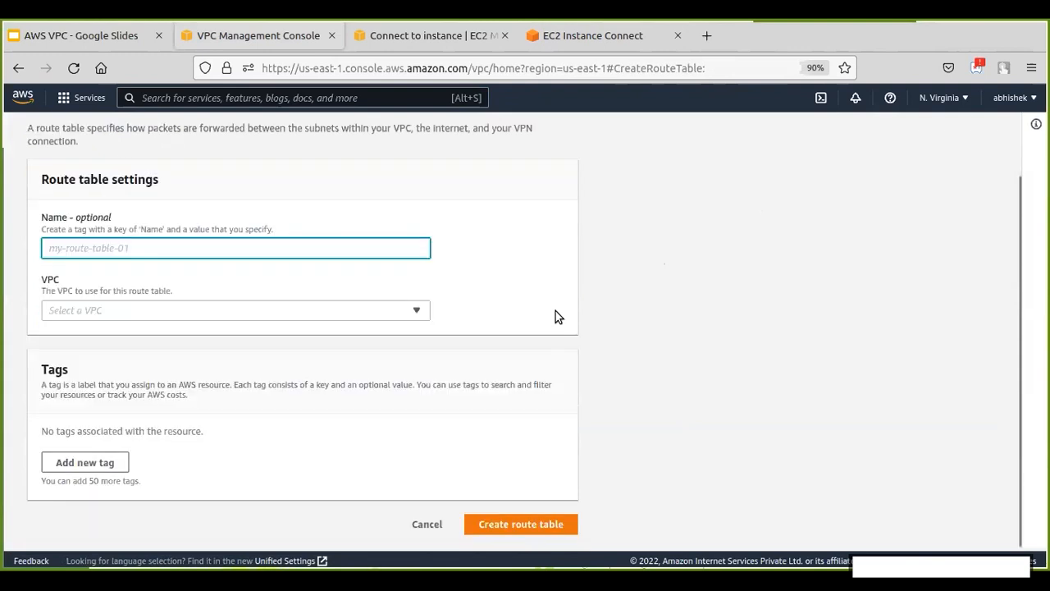
pyautogui.write('Pr')
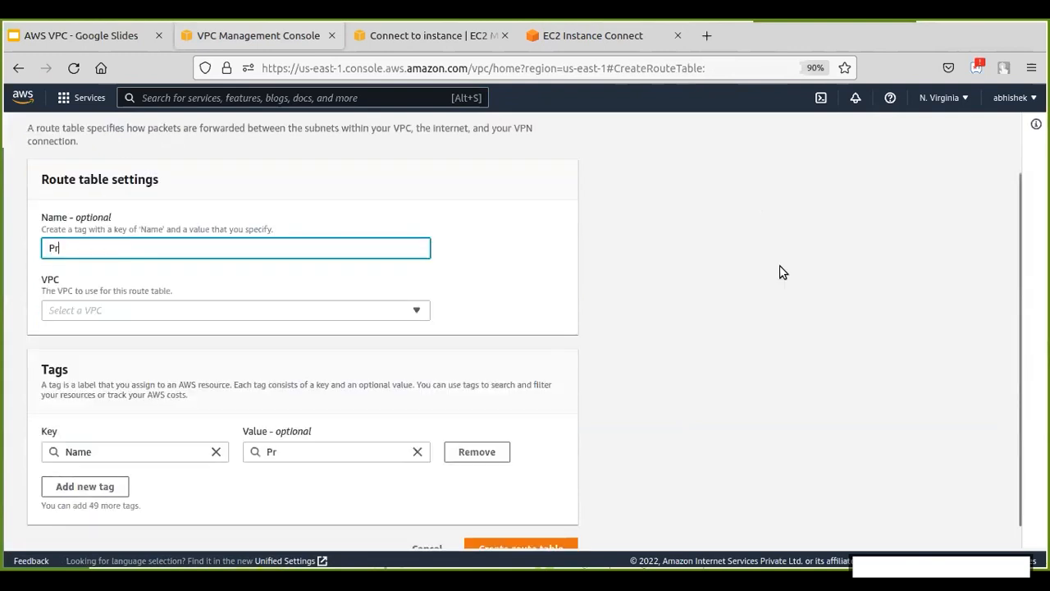
pyautogui.write('ivate')
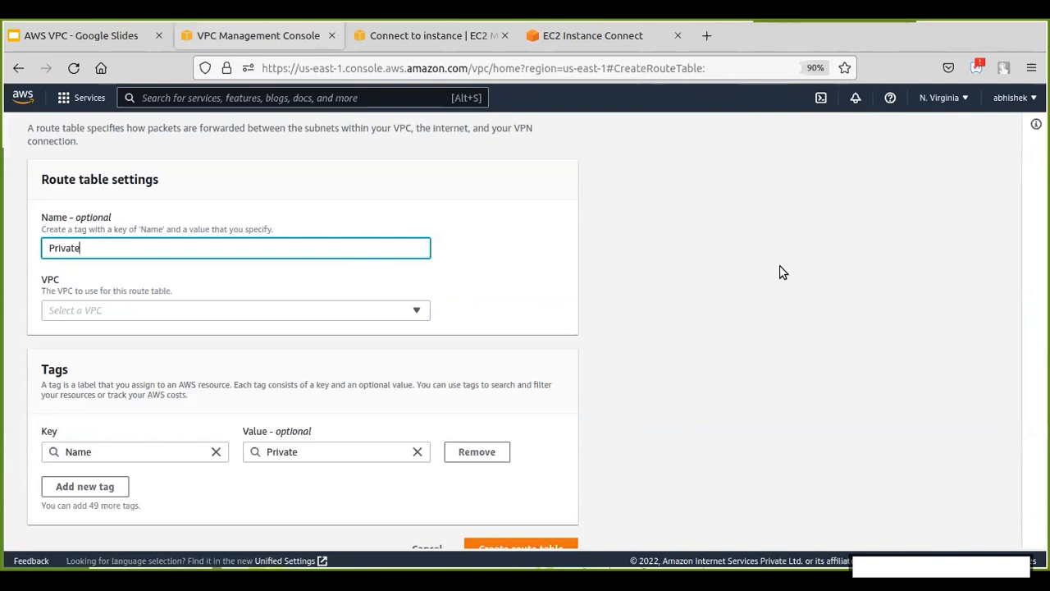
pyautogui.write('RouteTabl')
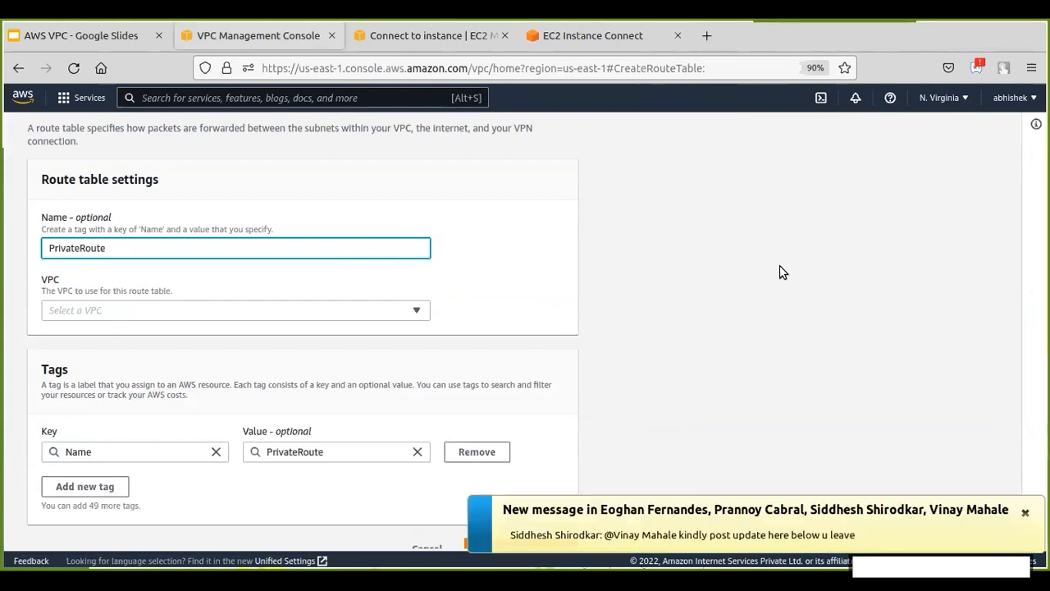
pyautogui.write('e')
pyautogui.click(1025, 514)
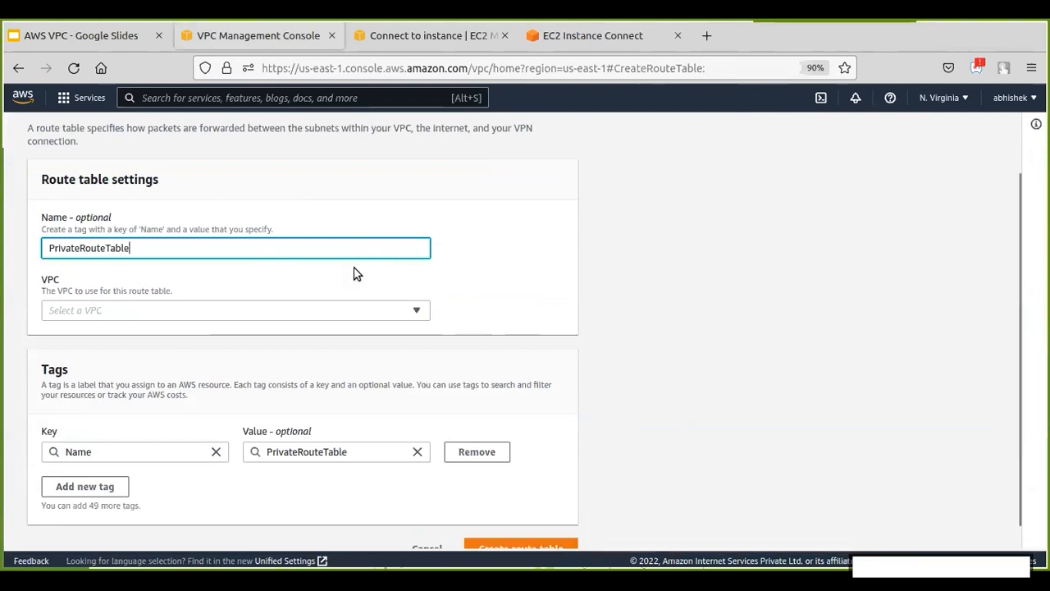
pyautogui.click(215, 310)
pyautogui.click(270, 370)
pyautogui.scroll(-2, 287, 324)
pyautogui.click(530, 520)
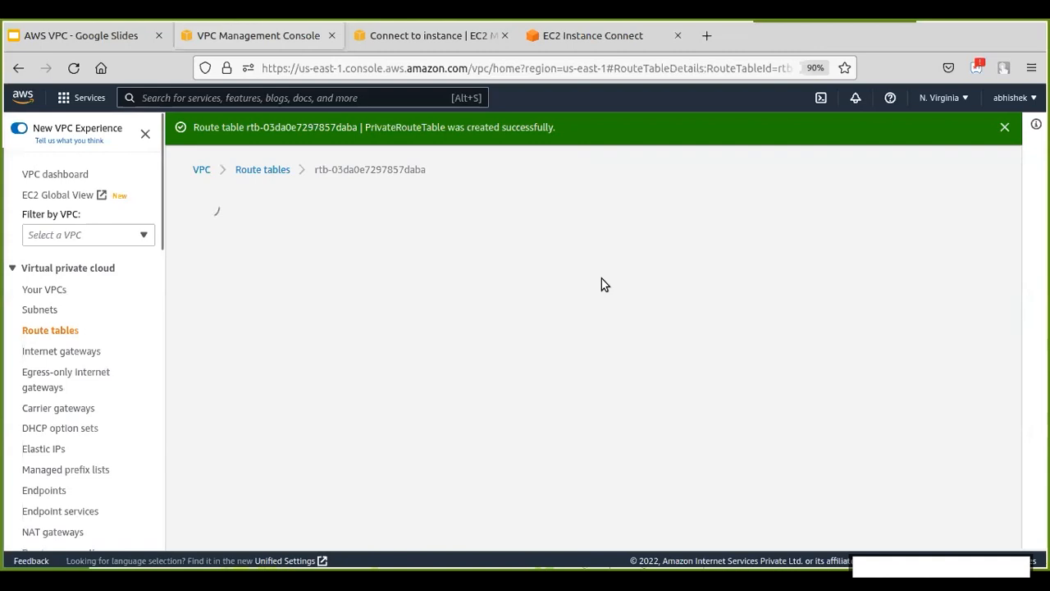
# Step: Create a second route table named PublicRouteTable in the Demo VPC
pyautogui.click(63, 331)
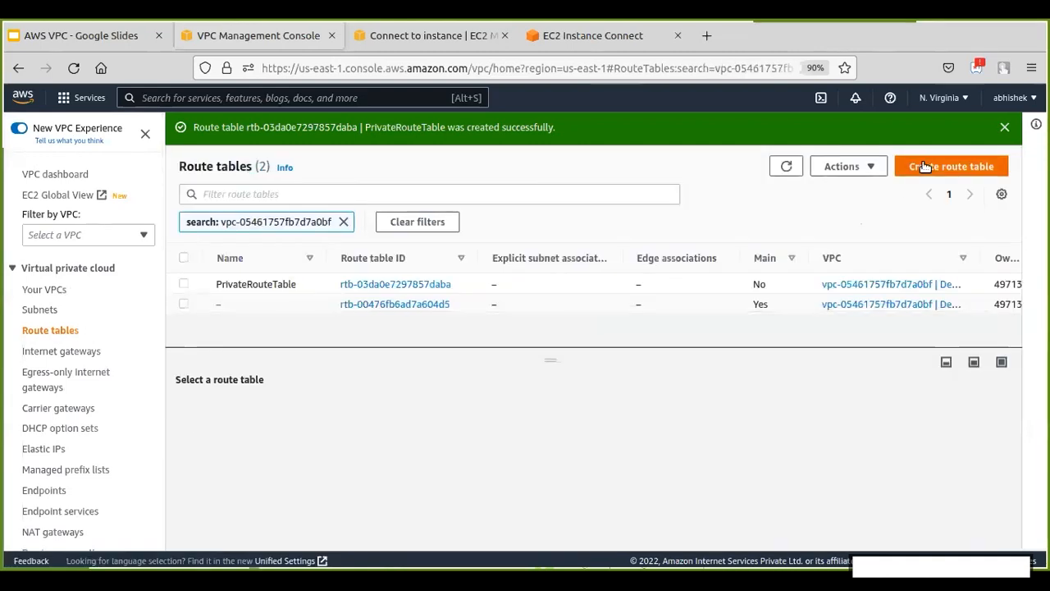
pyautogui.click(927, 167)
pyautogui.write('Publick')
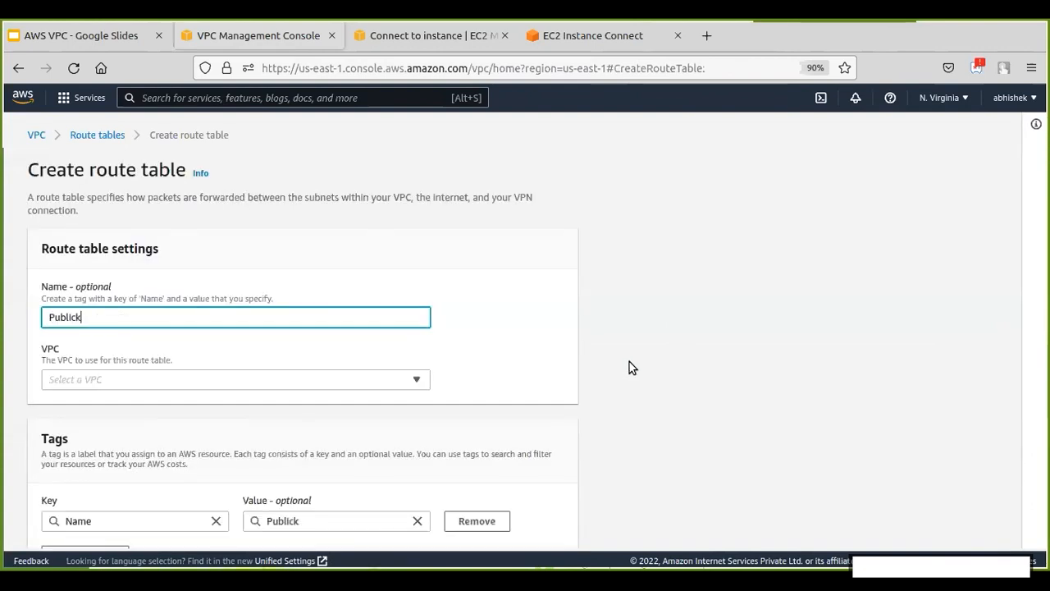
pyautogui.press('BackSpace')
pyautogui.write('RouteTable')
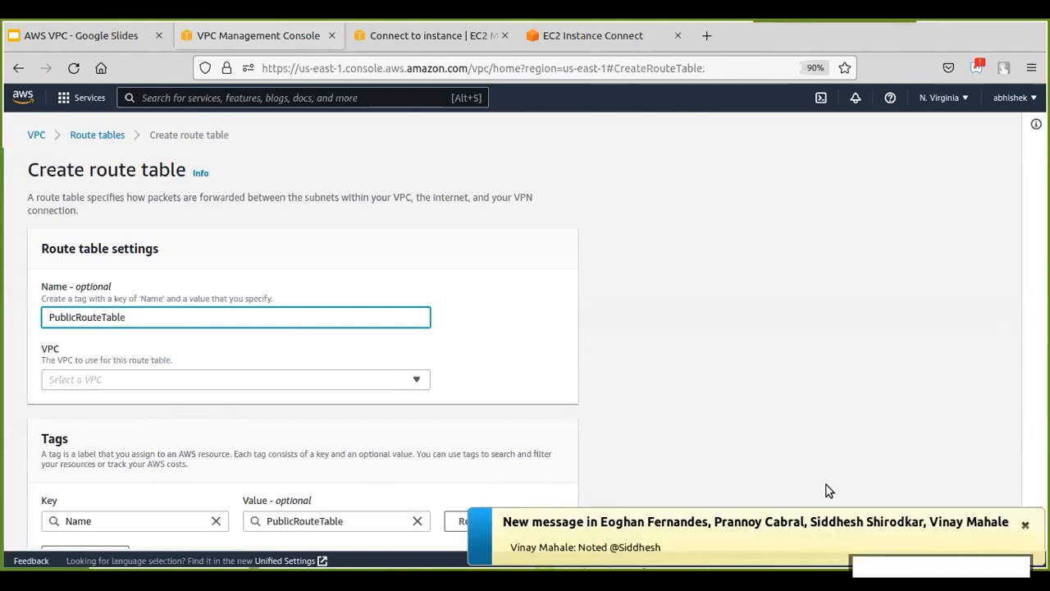
pyautogui.click(190, 380)
pyautogui.click(190, 439)
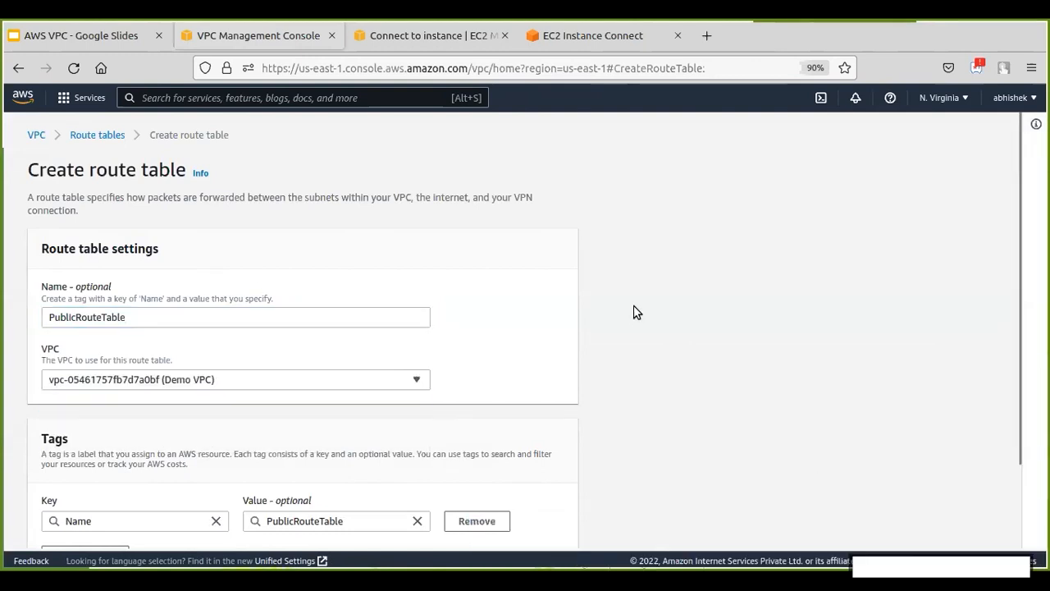
pyautogui.scroll(-3, 634, 306)
pyautogui.click(487, 526)
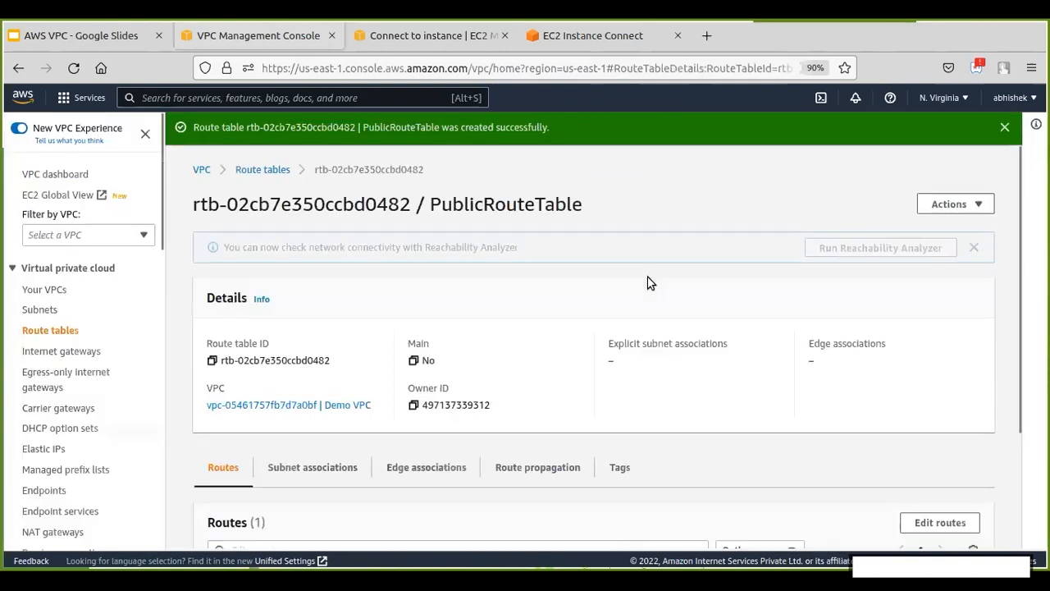
pyautogui.scroll(-3, 648, 282)
pyautogui.click(66, 330)
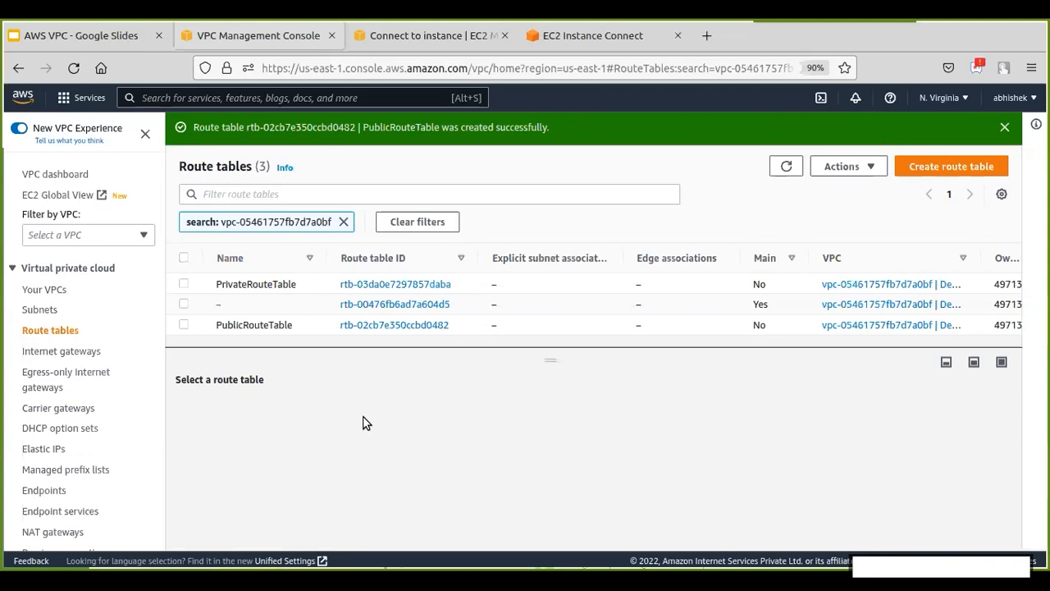
pyautogui.click(183, 325)
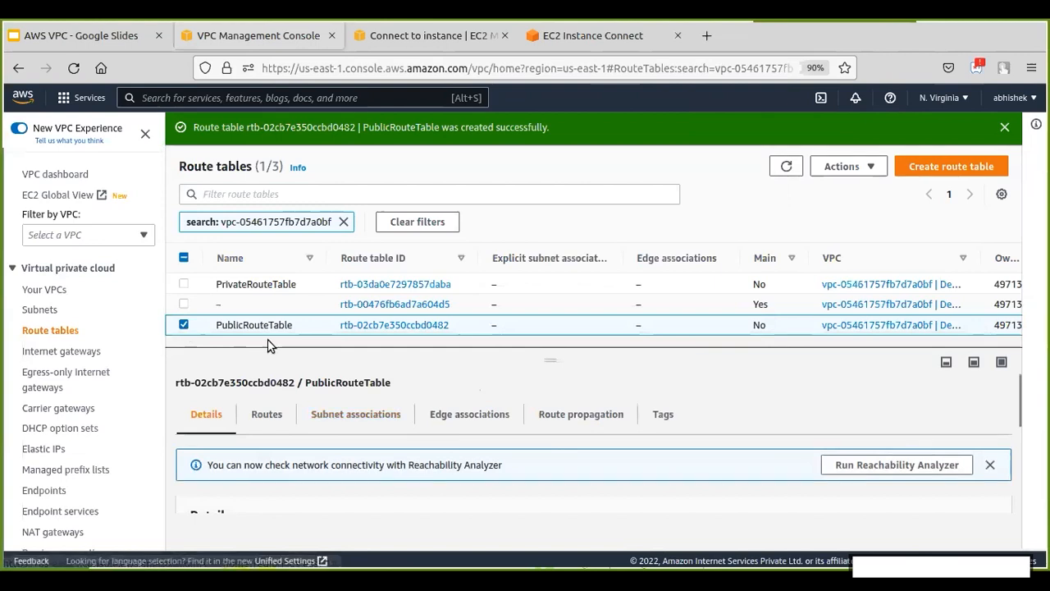
pyautogui.click(343, 418)
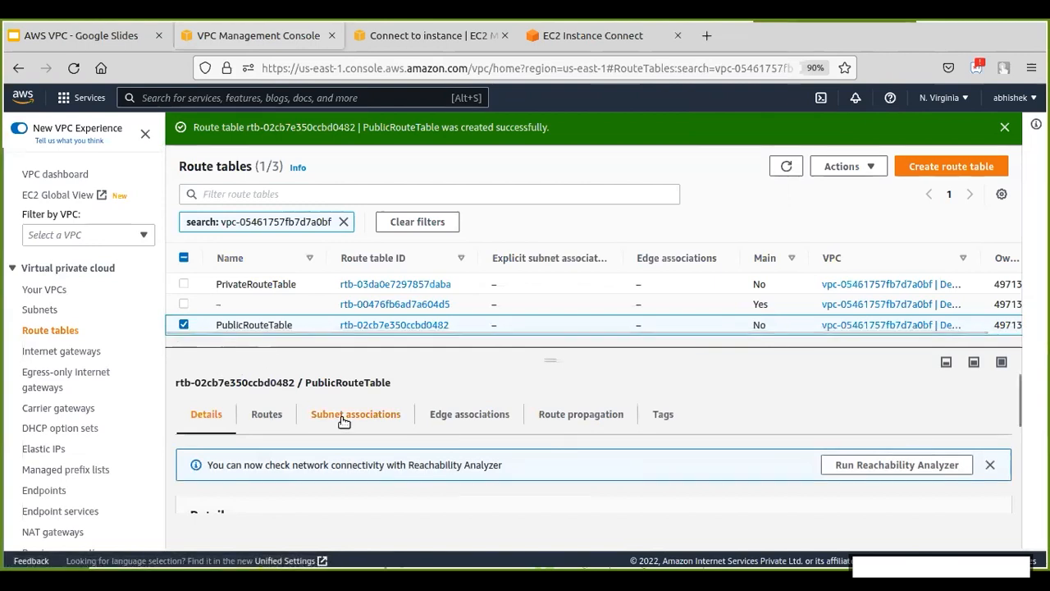
pyautogui.click(877, 469)
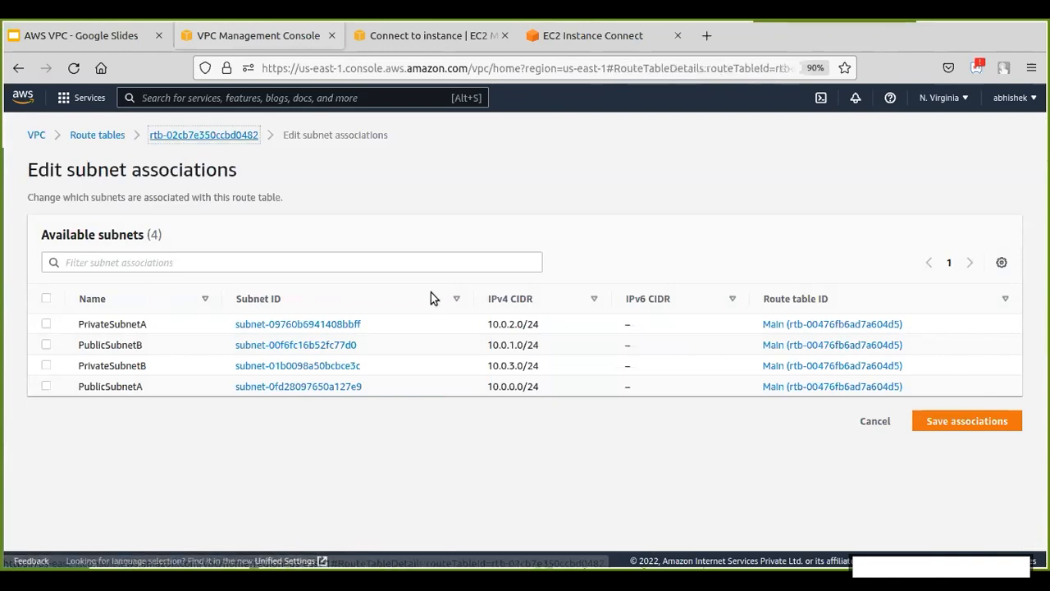
# Step: Associate PublicSubnetA and PublicSubnetB with PublicRouteTable and save the associations
pyautogui.click(71, 329)
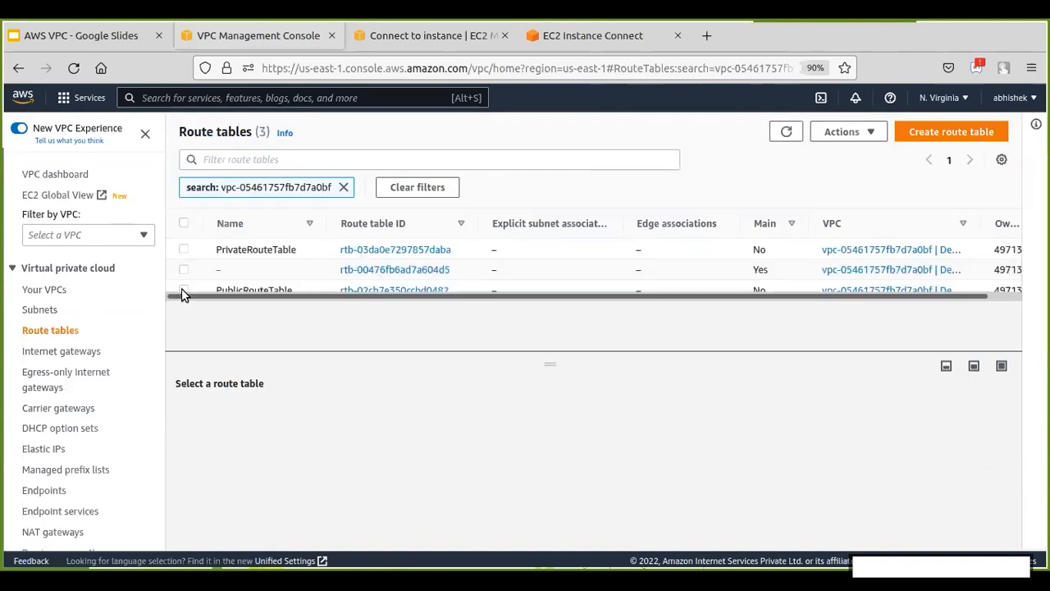
pyautogui.click(184, 290)
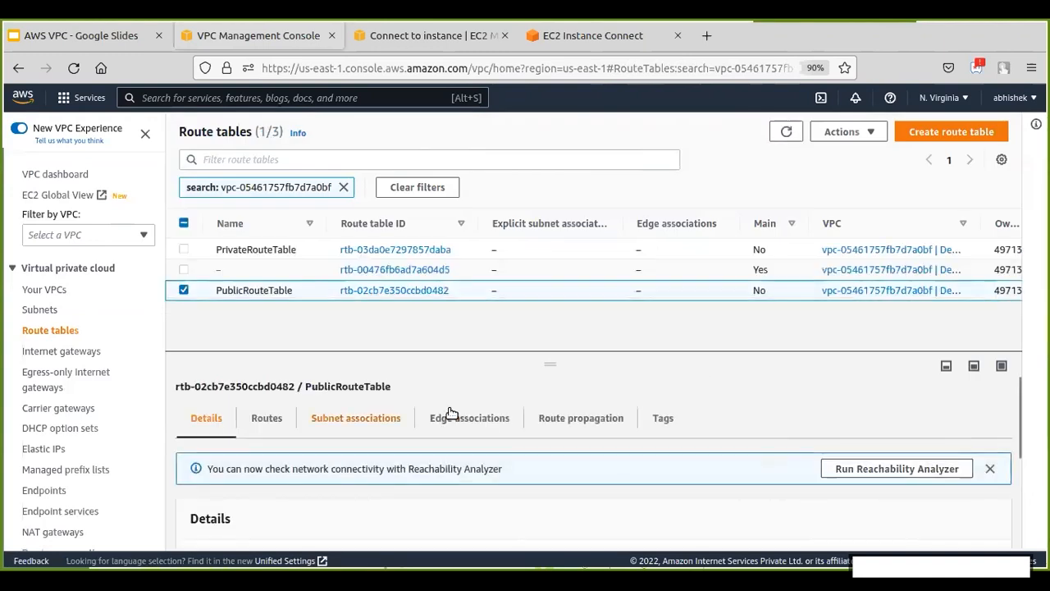
pyautogui.click(356, 420)
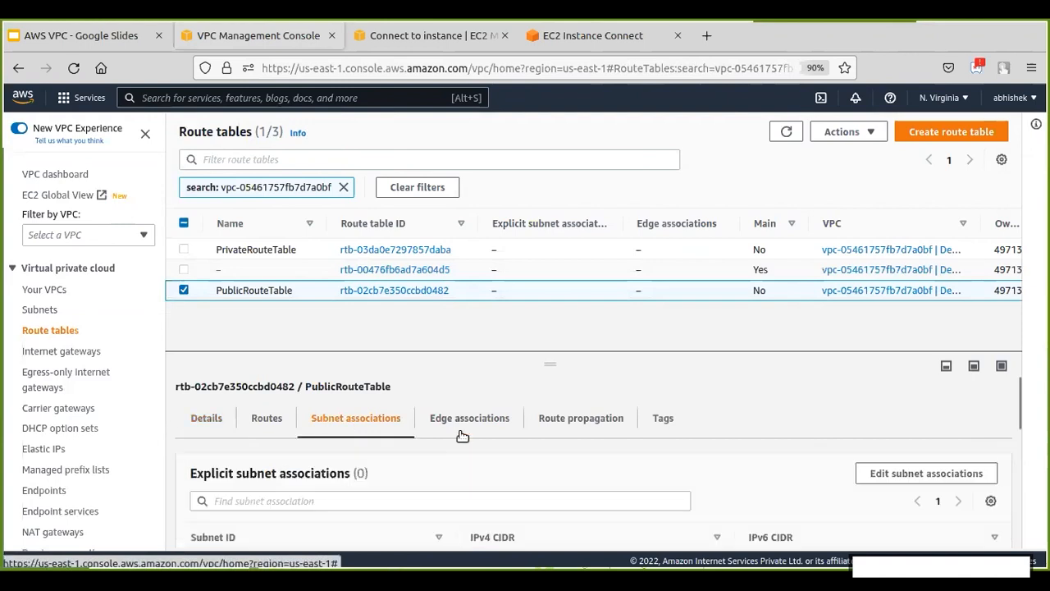
pyautogui.click(872, 474)
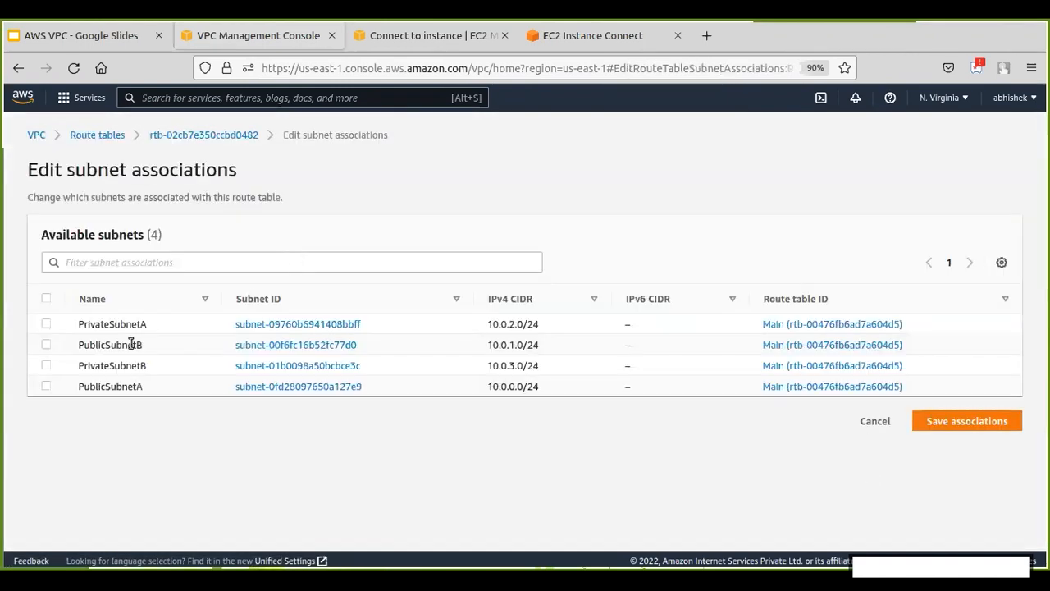
pyautogui.click(47, 346)
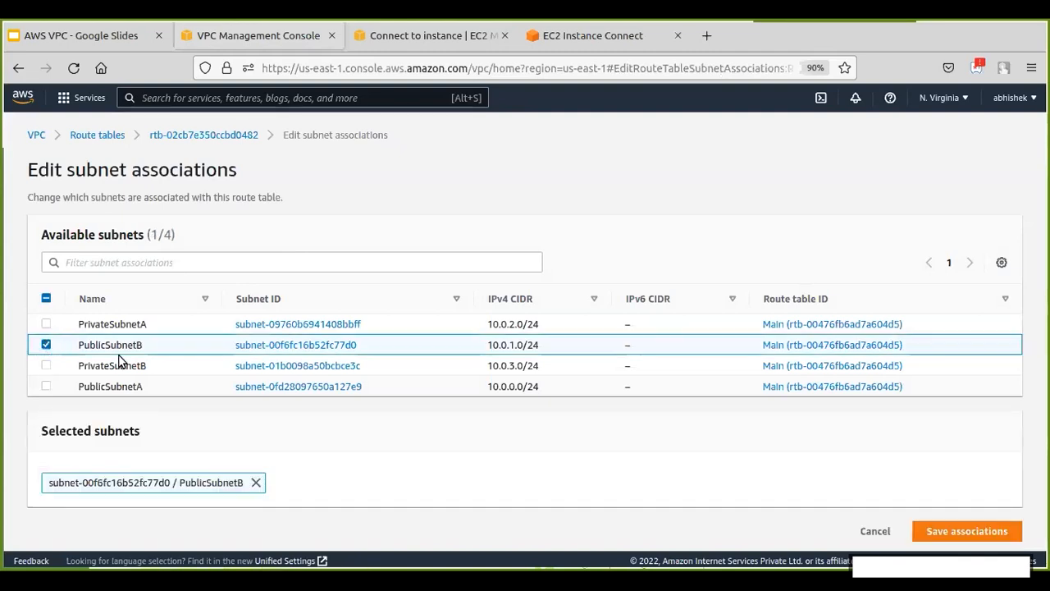
pyautogui.click(47, 387)
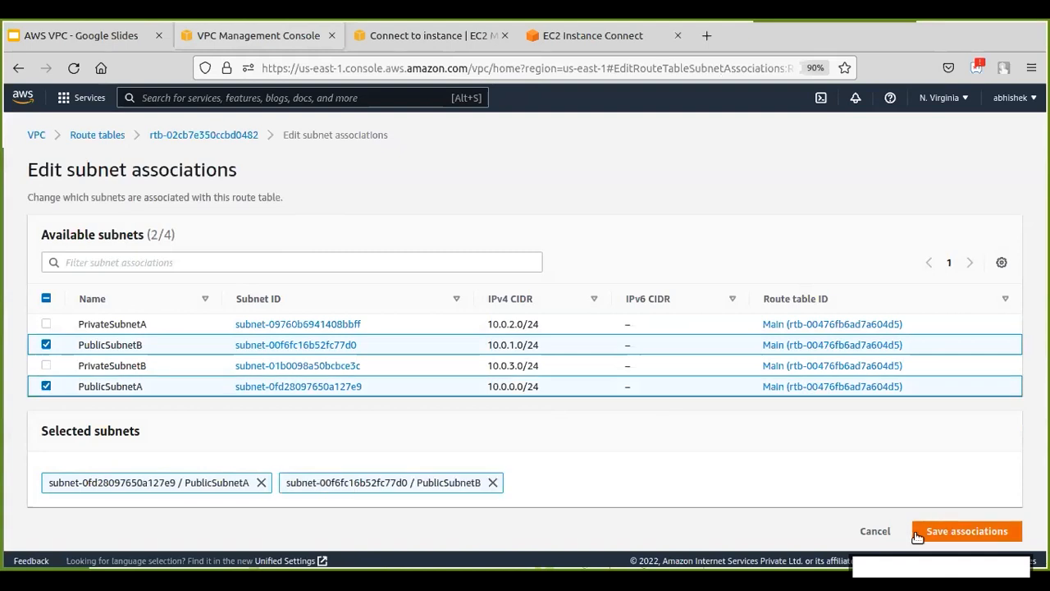
pyautogui.click(942, 534)
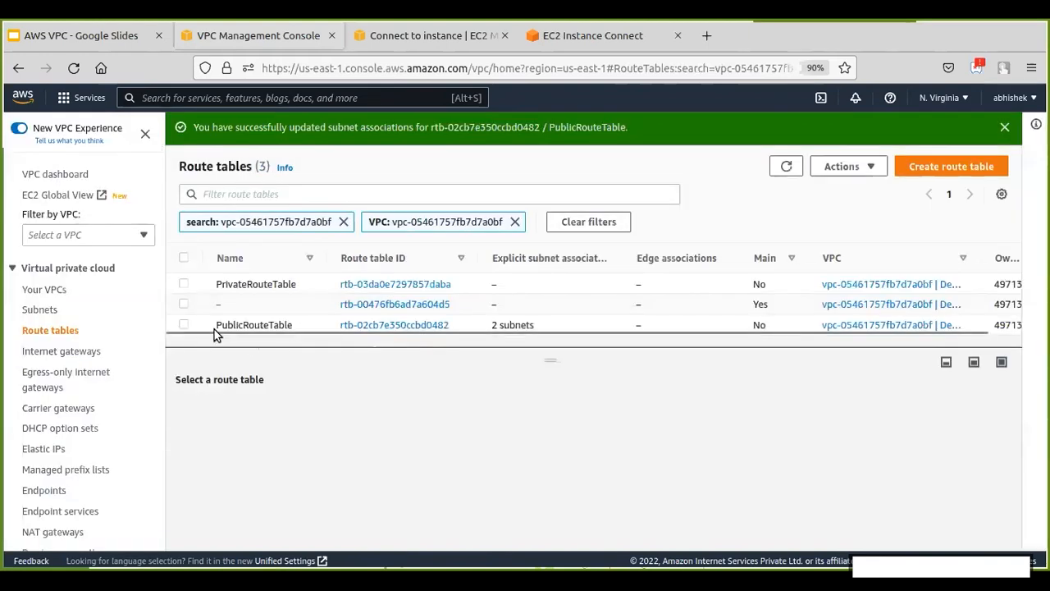
# Step: Associate PrivateSubnetA and PrivateSubnetB with PrivateRouteTable and save the associations
pyautogui.click(184, 285)
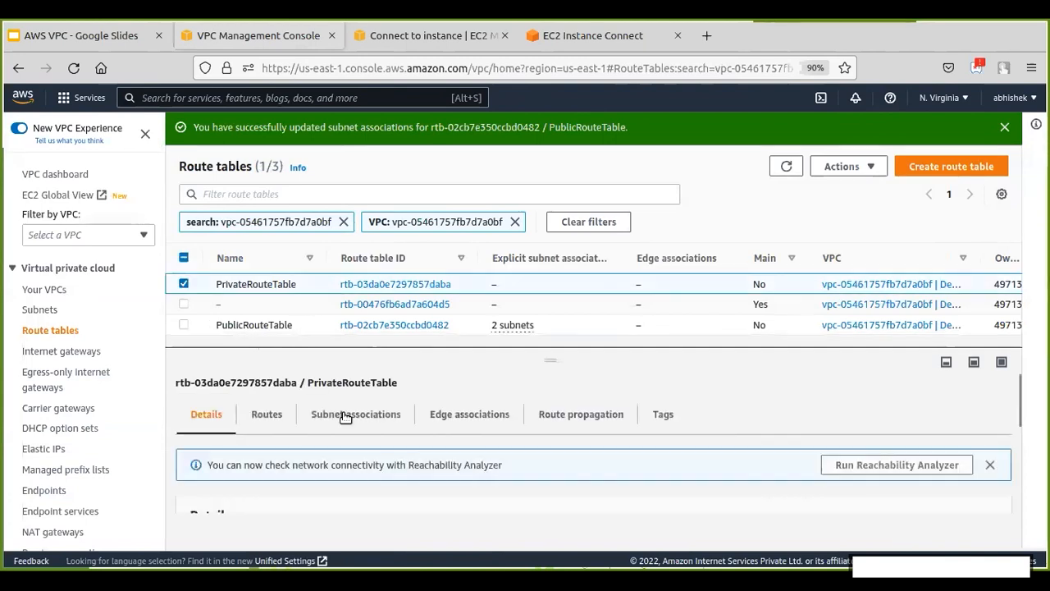
pyautogui.click(345, 415)
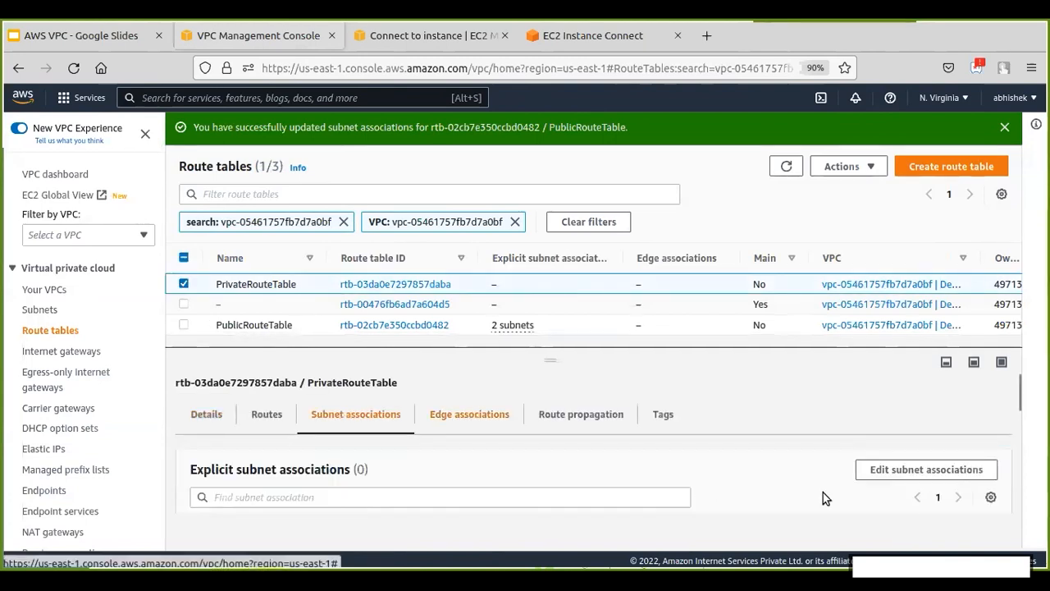
pyautogui.click(883, 469)
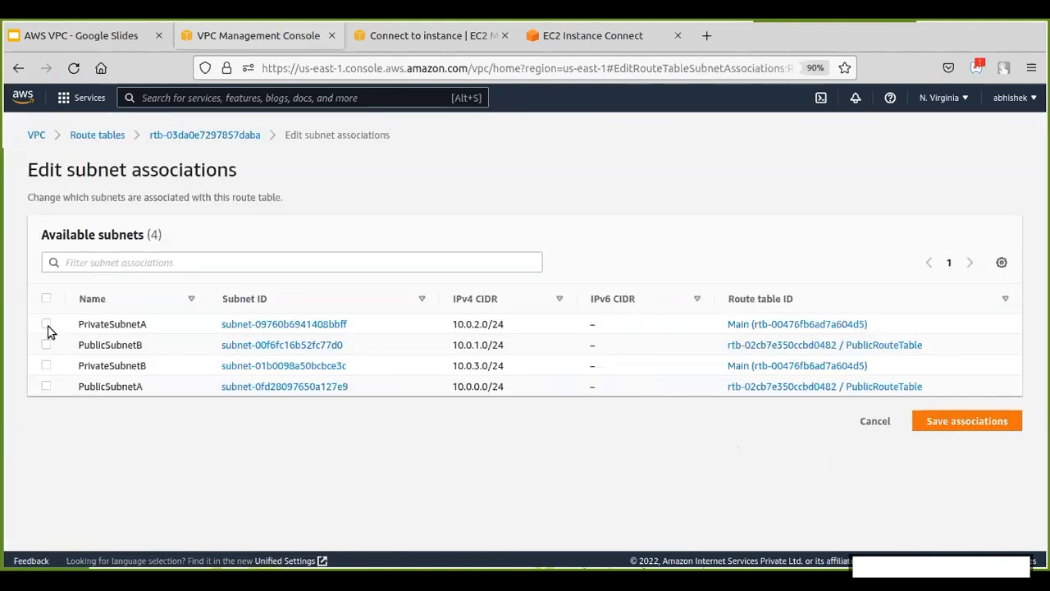
pyautogui.click(46, 325)
pyautogui.click(46, 365)
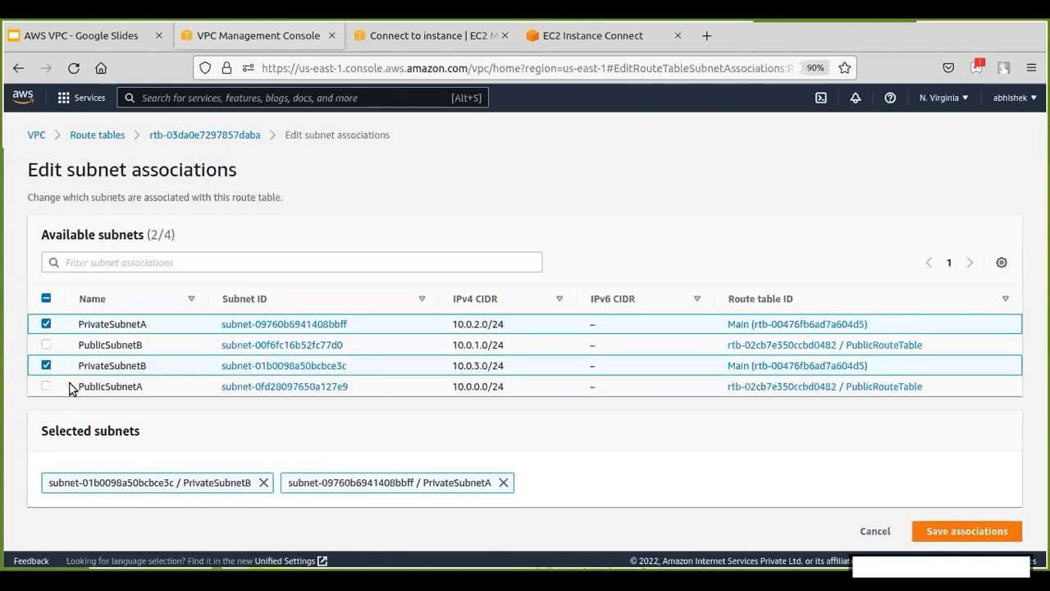
pyautogui.click(962, 533)
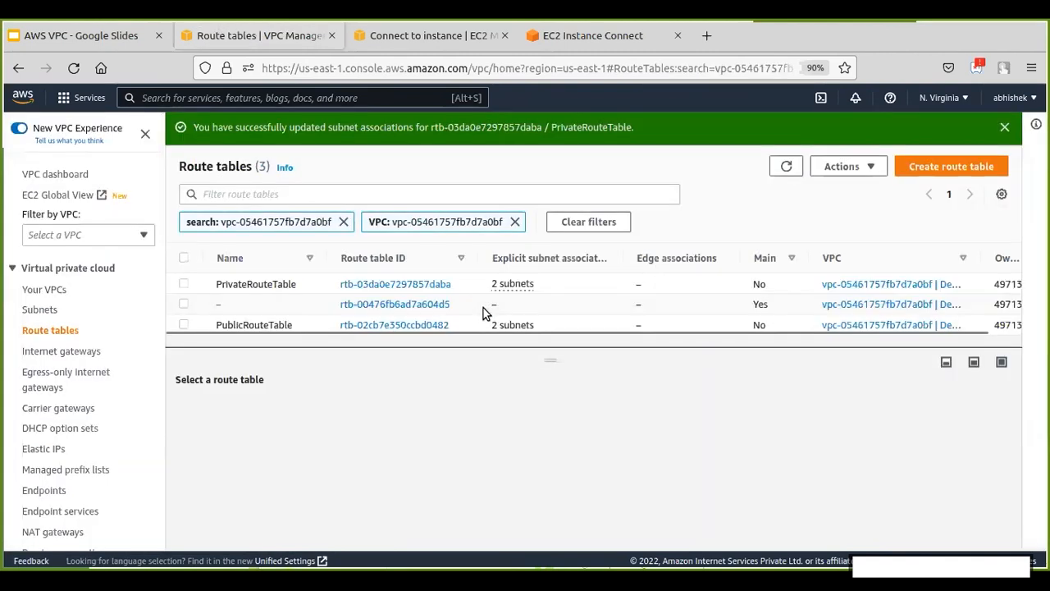
# Step: Examine the existing routes of PublicRouteTable, including their destinations and targets
pyautogui.click(184, 325)
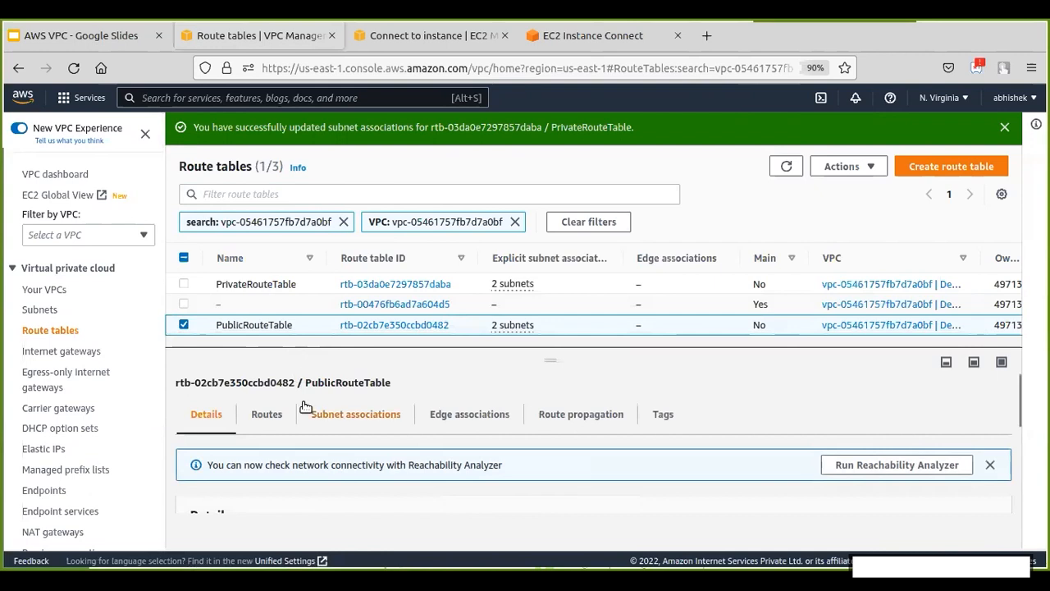
pyautogui.click(282, 418)
pyautogui.scroll(-2, 489, 441)
pyautogui.scroll(2, 490, 440)
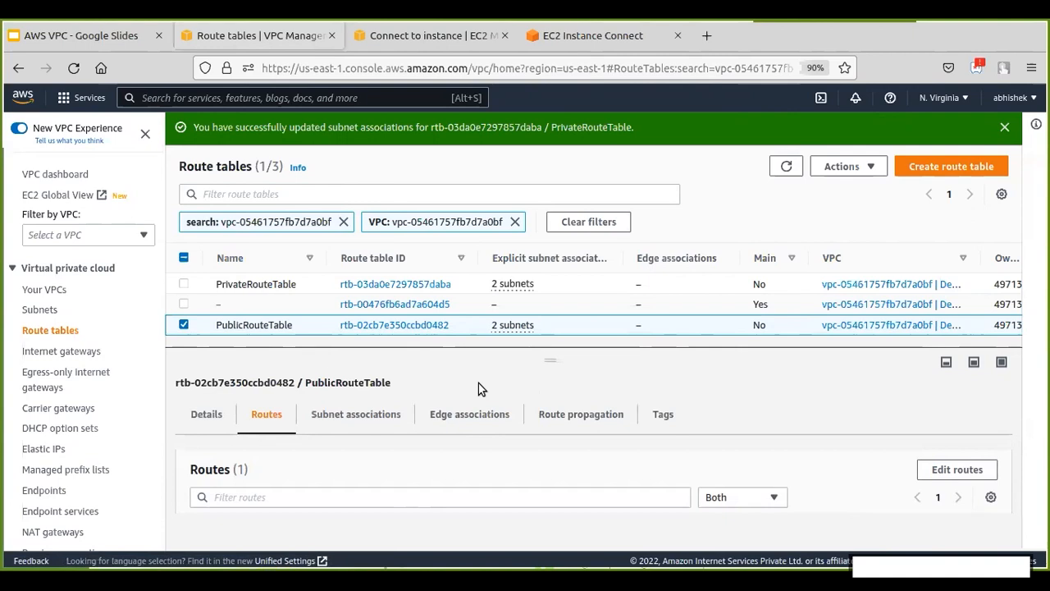
pyautogui.scroll(-2, 528, 439)
pyautogui.scroll(2, 527, 439)
pyautogui.scroll(-2, 527, 437)
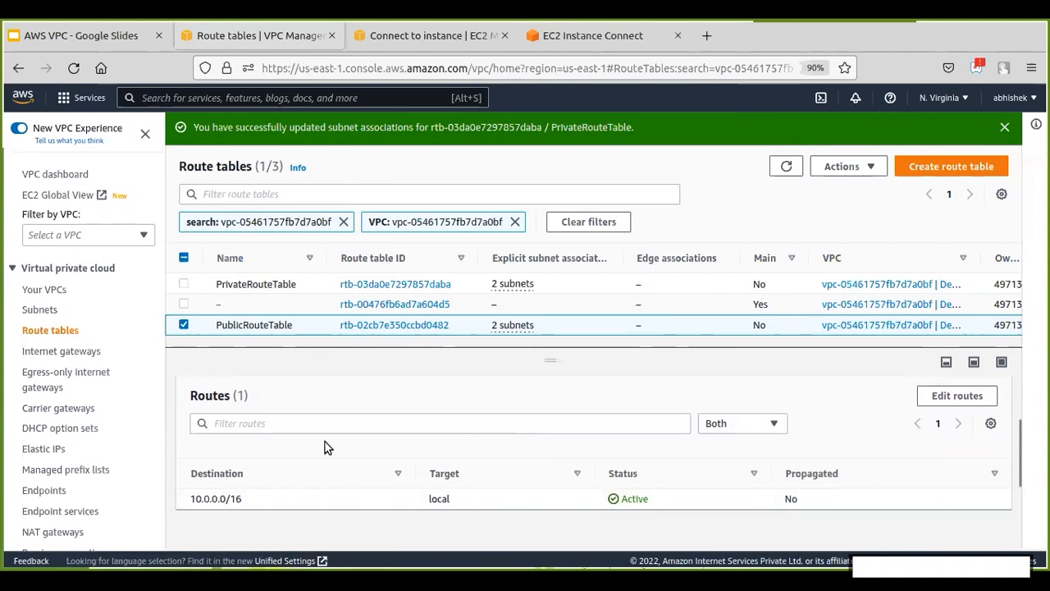
pyautogui.scroll(2, 259, 421)
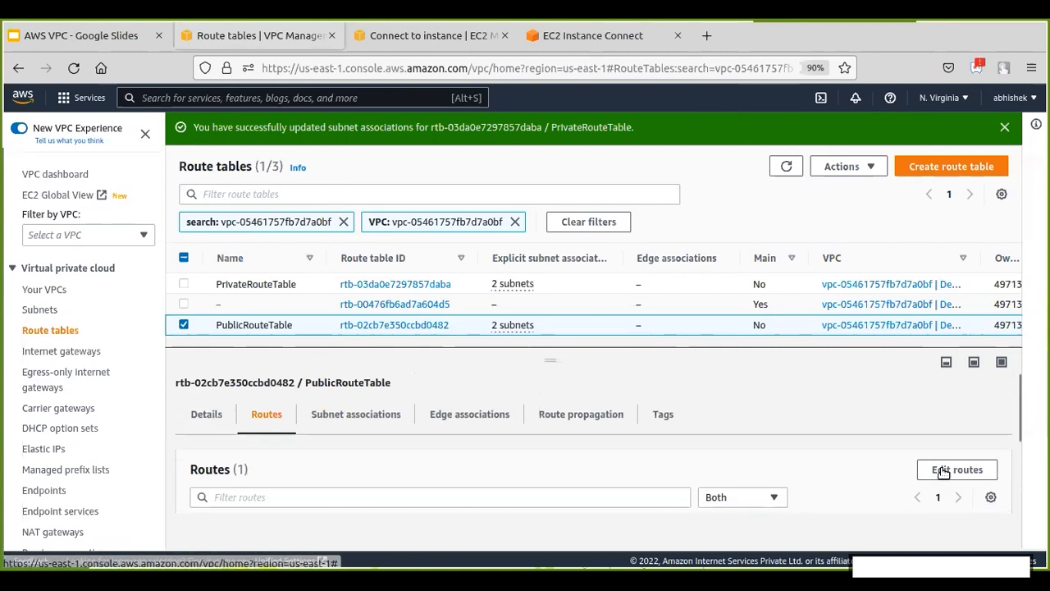
# Step: Add a route to PublicRouteTable for destination 0.0.0.0/0 with the DemoIGW internet gateway as target, and save the changes
pyautogui.click(944, 471)
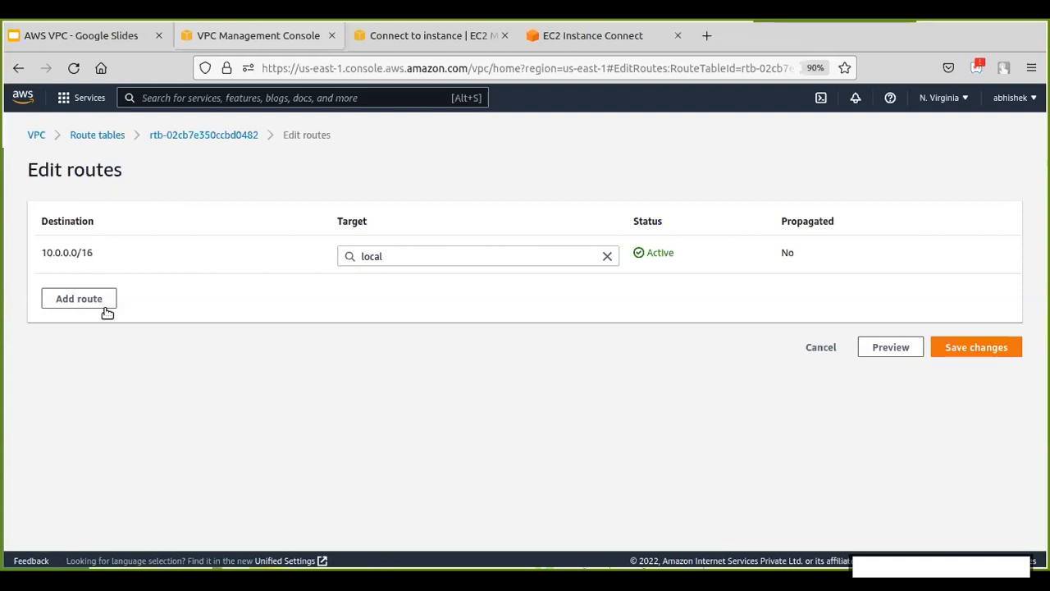
pyautogui.click(73, 299)
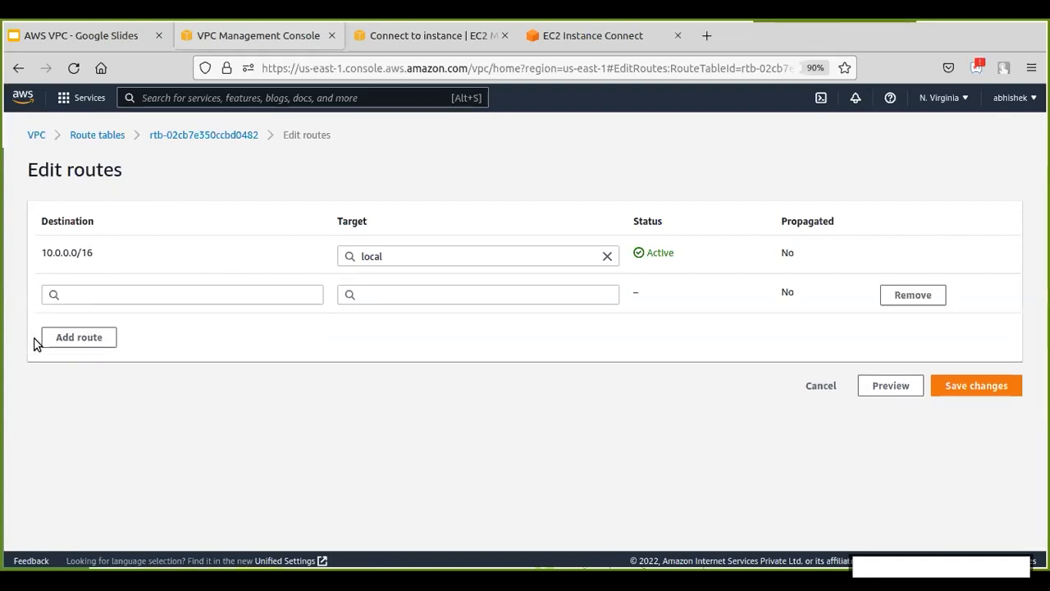
pyautogui.click(137, 297)
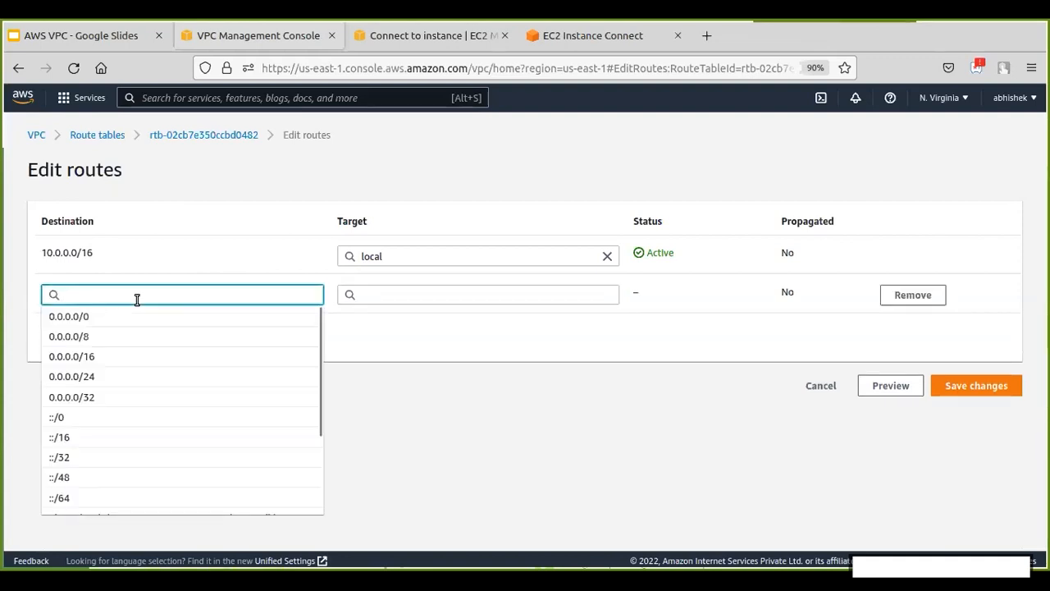
pyautogui.click(136, 316)
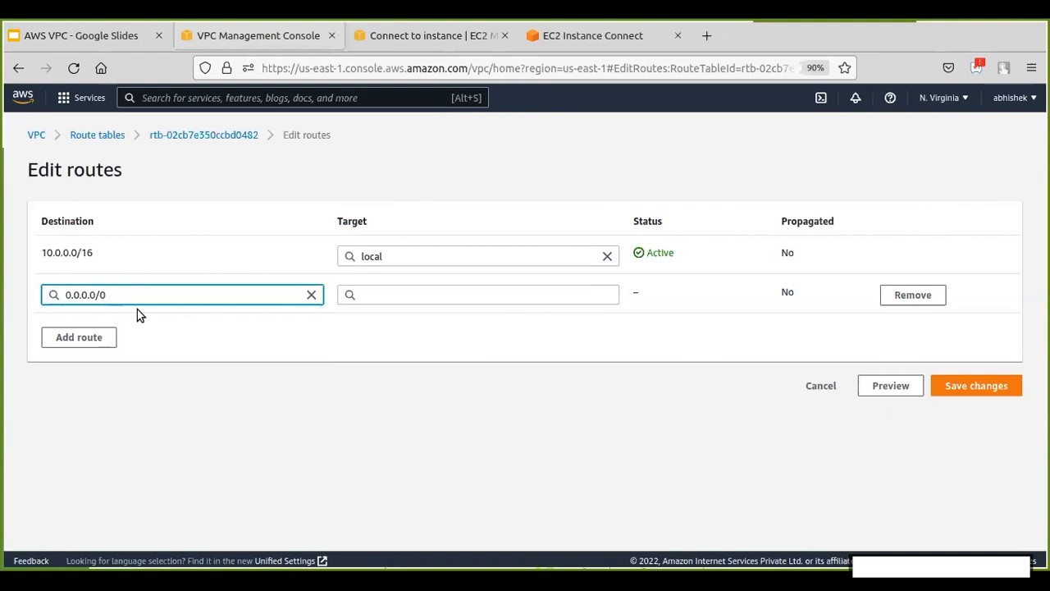
pyautogui.click(437, 356)
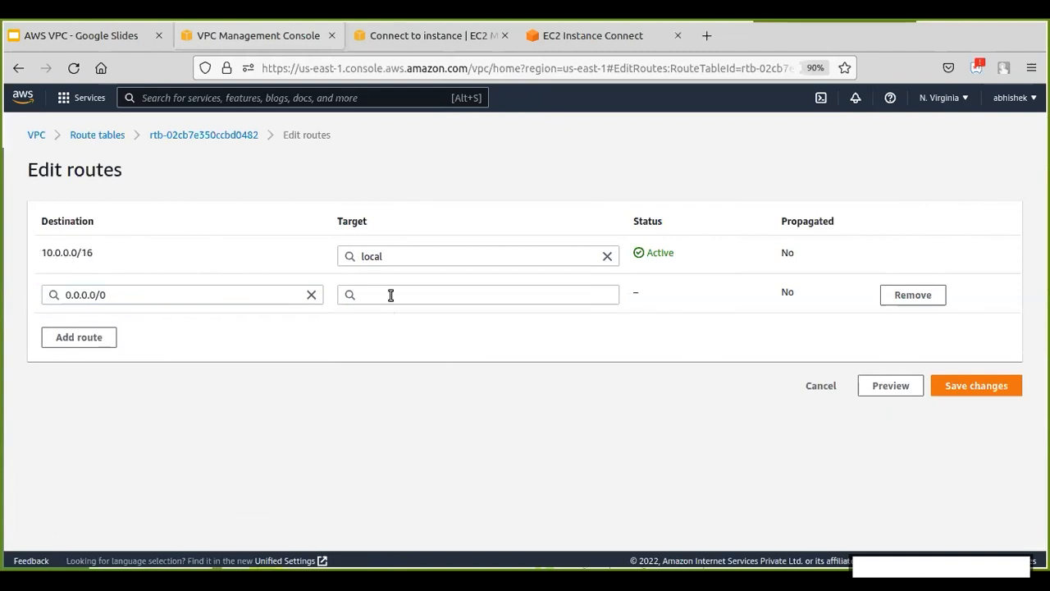
pyautogui.click(391, 295)
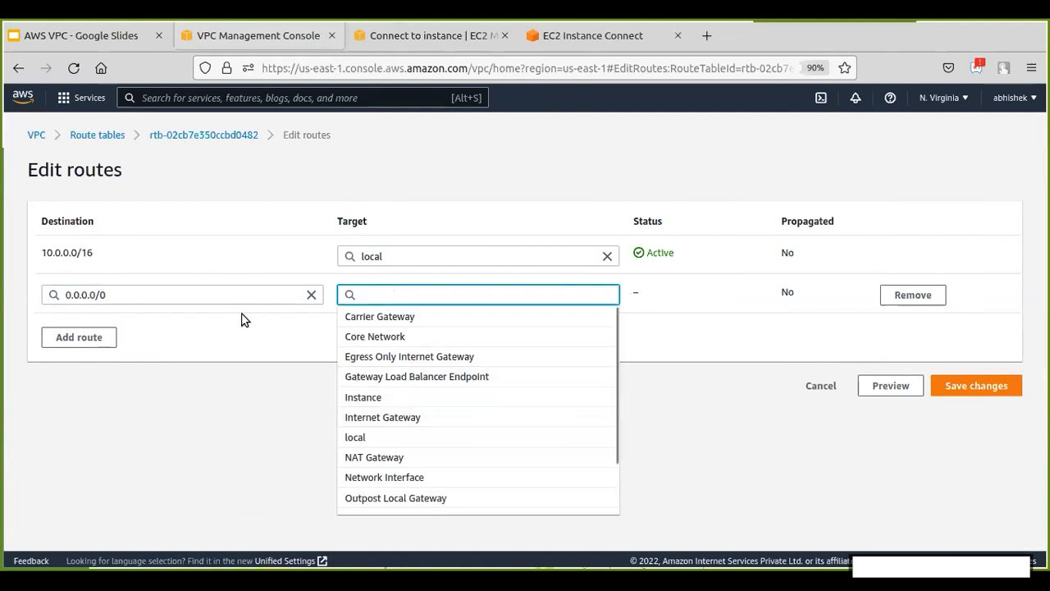
pyautogui.click(366, 417)
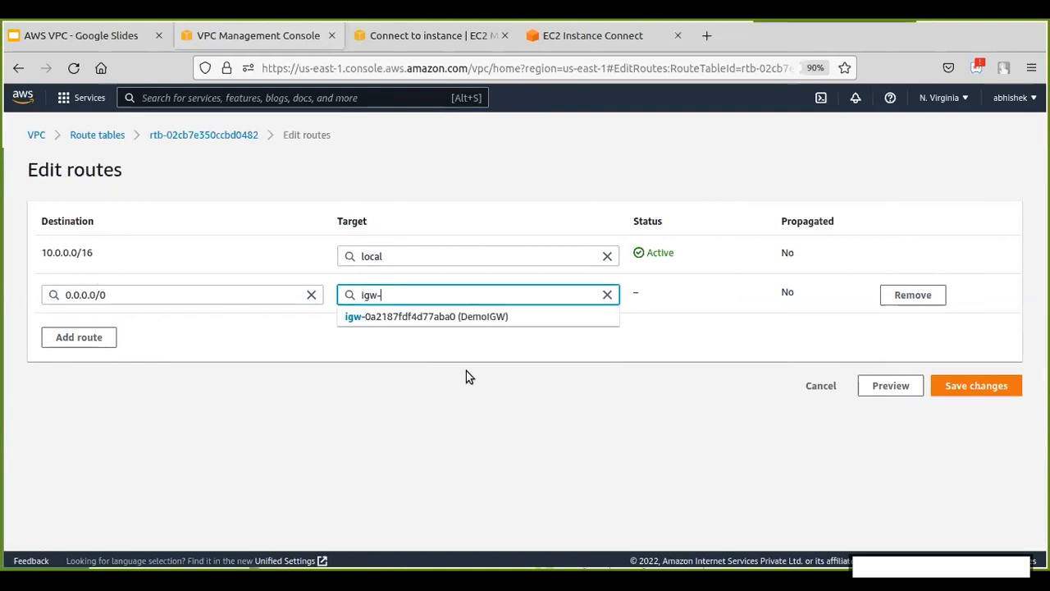
pyautogui.click(497, 322)
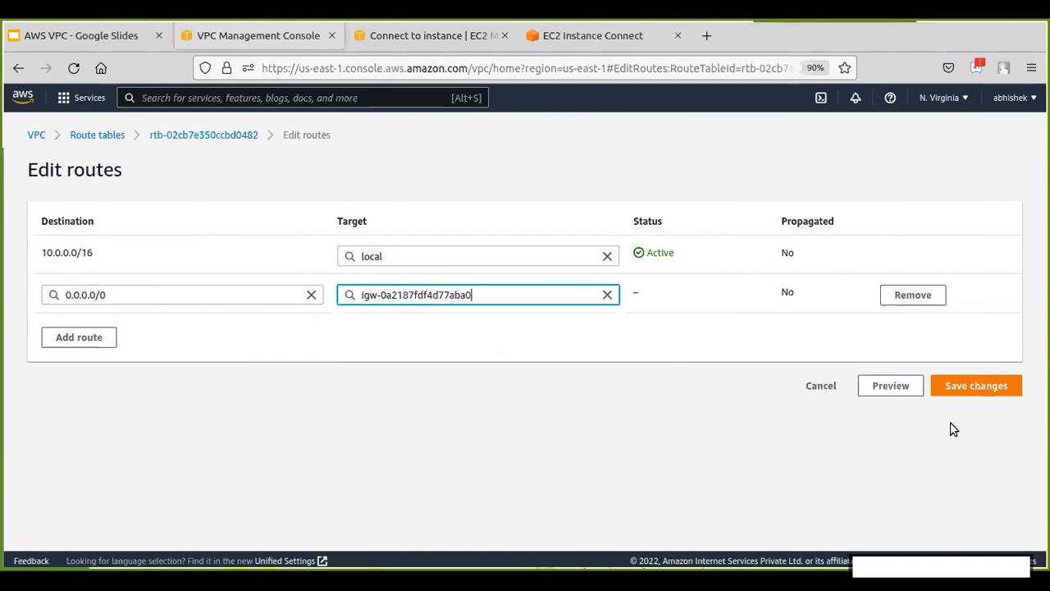
pyautogui.click(961, 401)
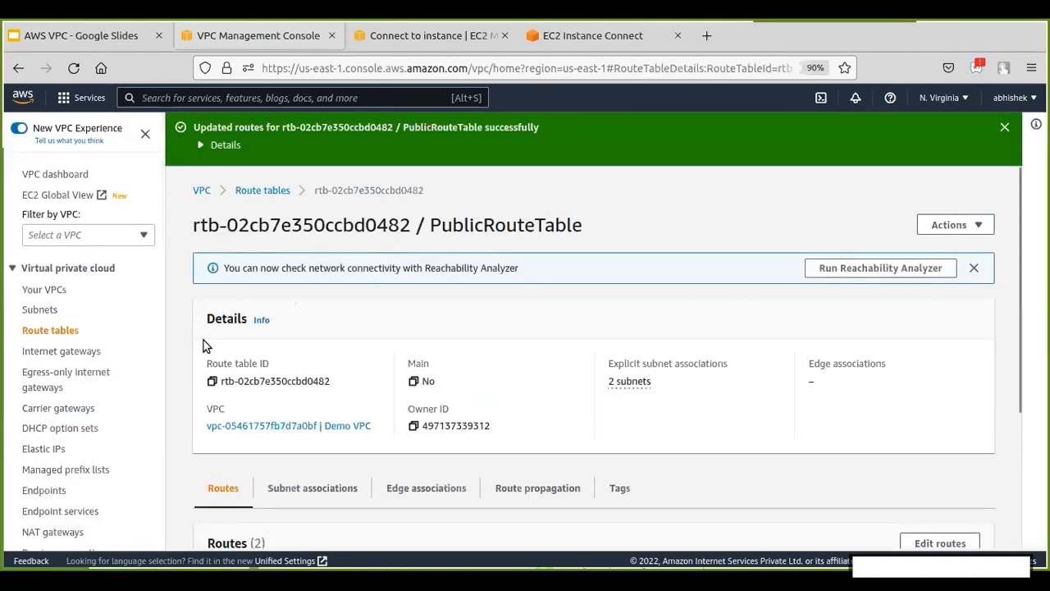
pyautogui.scroll(-2, 177, 353)
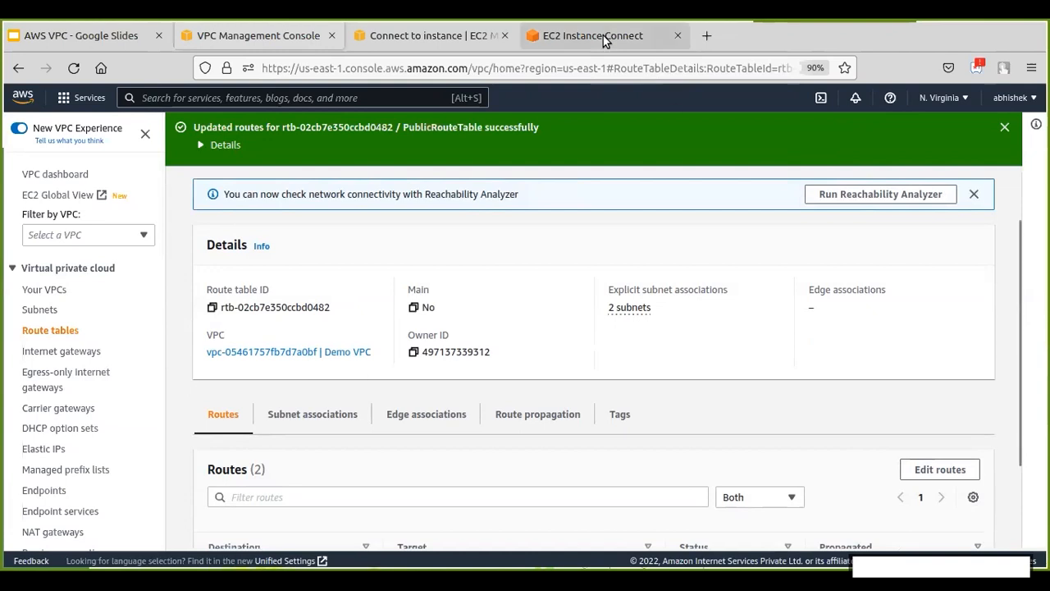
# Step: Close the old EC2 Instance Connect session, reconnect to the Demo VPC instance as ec2-user, and focus its terminal
pyautogui.click(687, 40)
pyautogui.click(678, 35)
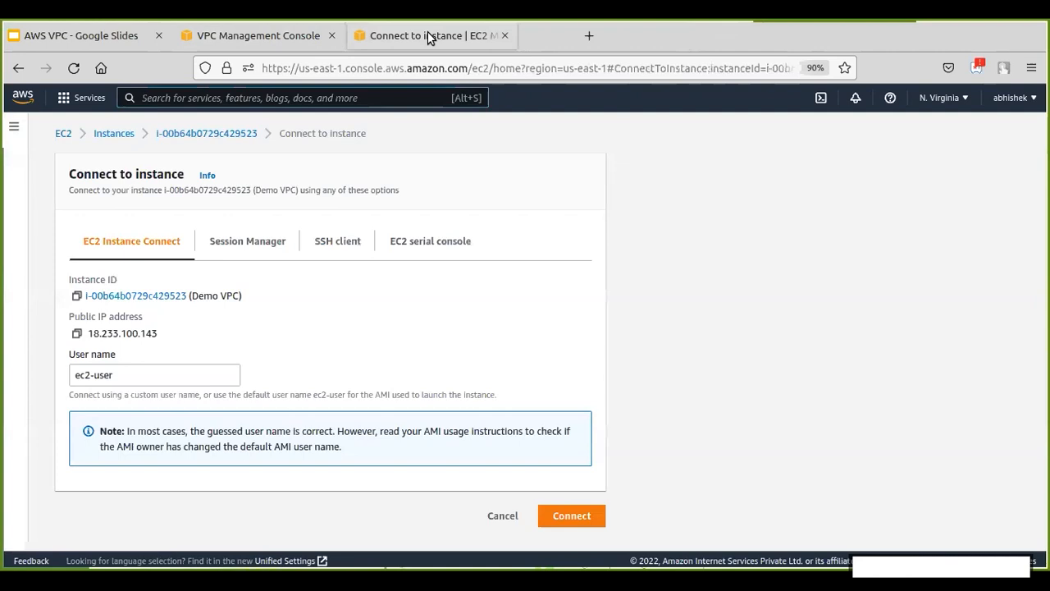
pyautogui.click(209, 134)
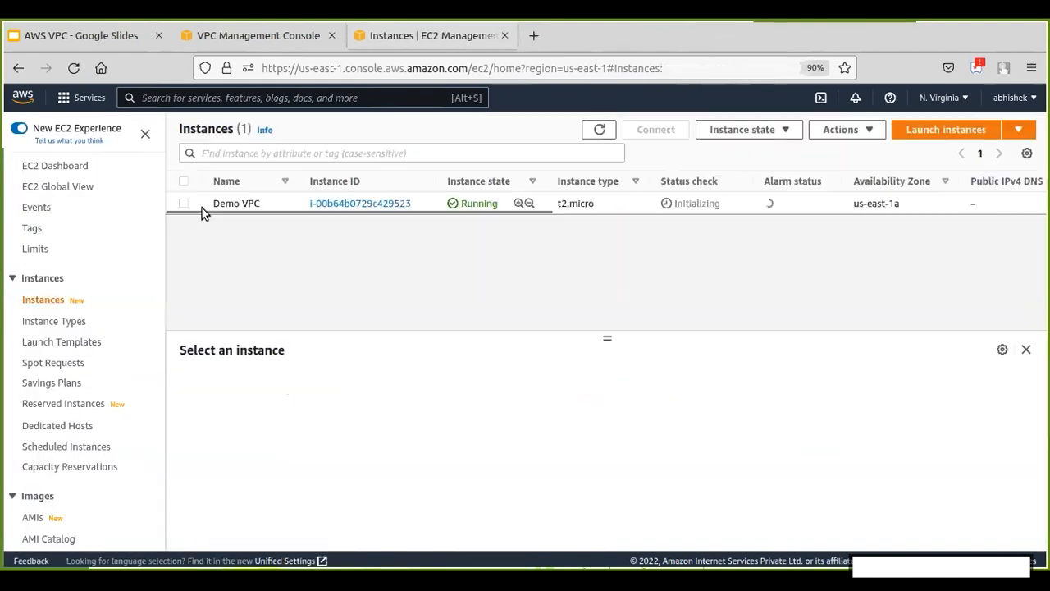
pyautogui.click(652, 135)
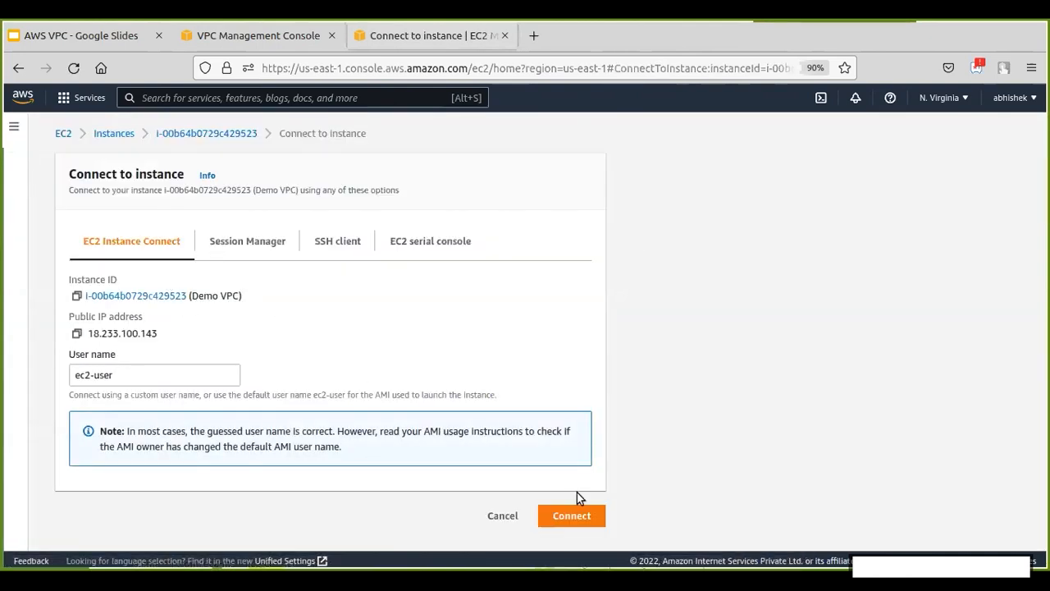
pyautogui.click(571, 515)
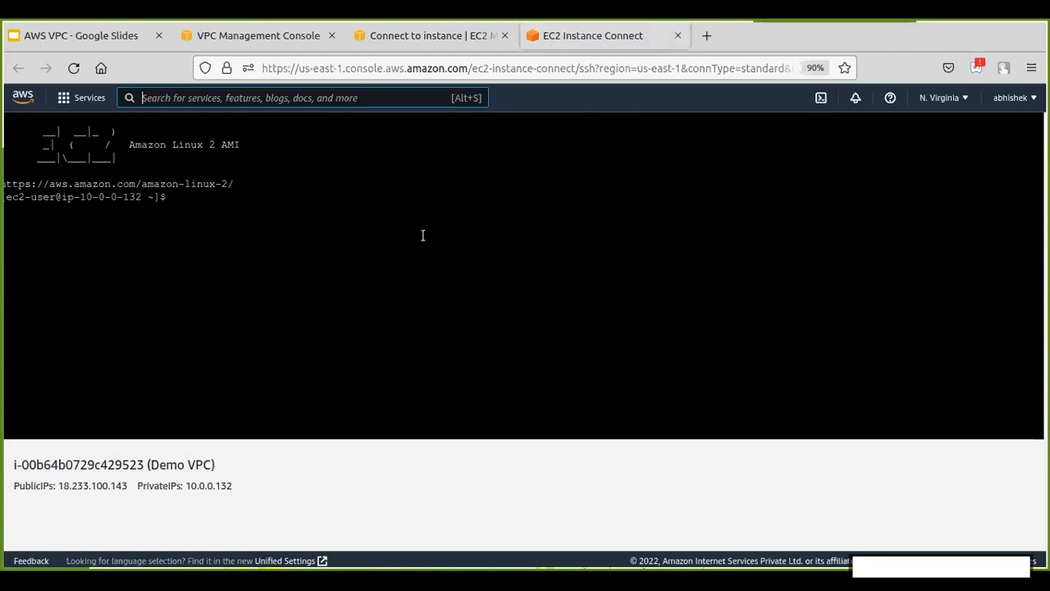
pyautogui.click(422, 235)
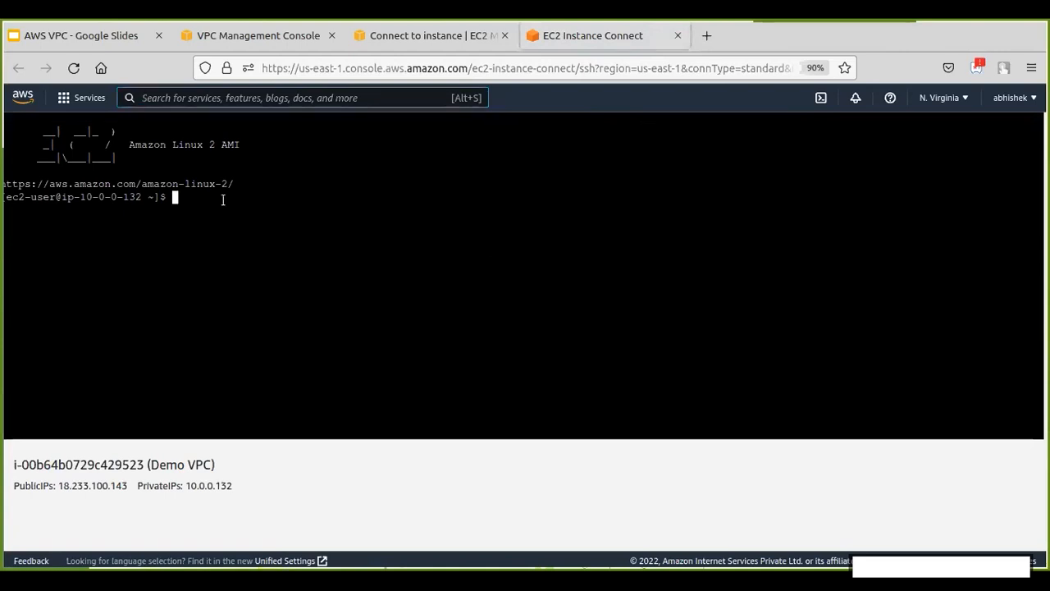
# Step: Test the Demo VPC instance's internet connectivity by running ping google.com in its terminal
pyautogui.write('ping google.com')
pyautogui.press('Return')
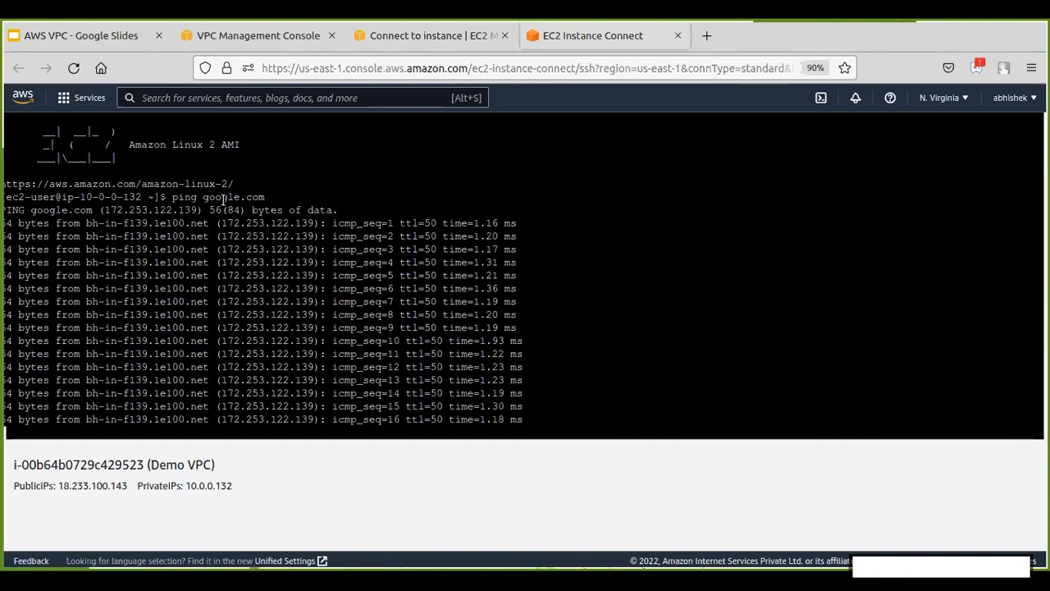
pyautogui.hotkey('ctrl', 't')
pyautogui.write('https://sjinnovation.com/aws-vpc-tutorial')
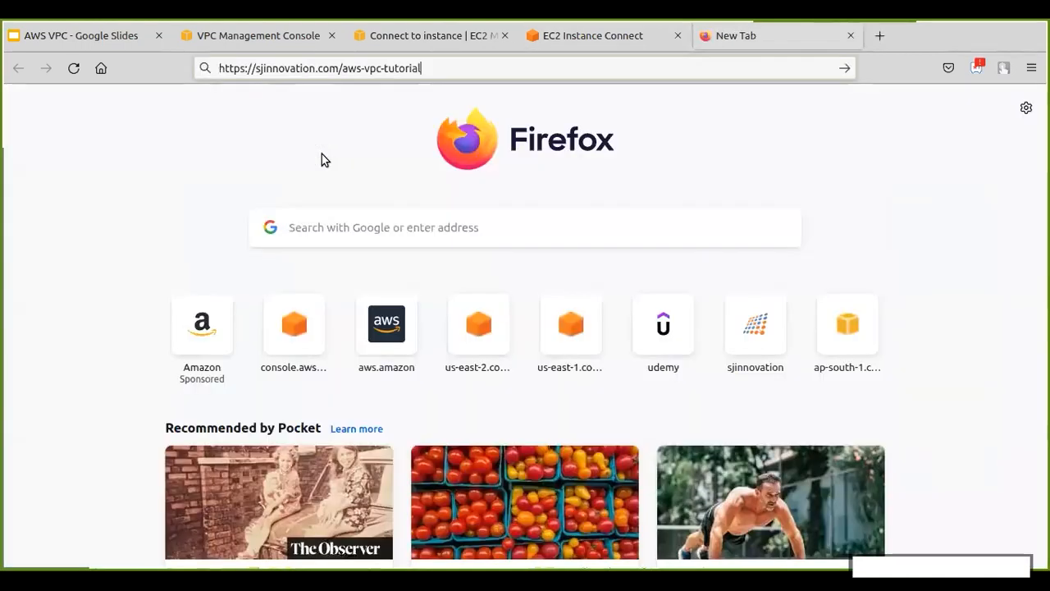
pyautogui.press('Return')
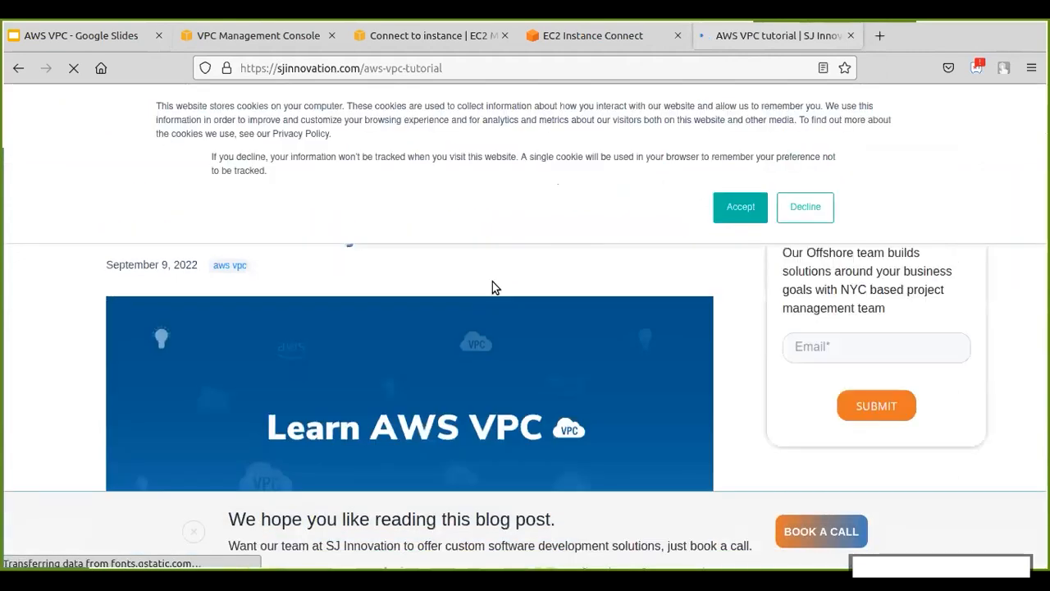
# Step: Read through the AWS VPC tutorial, from the VPC introduction to the practical instructions for VPC creation, subnets and the EC2 instance
pyautogui.scroll(-3, 492, 281)
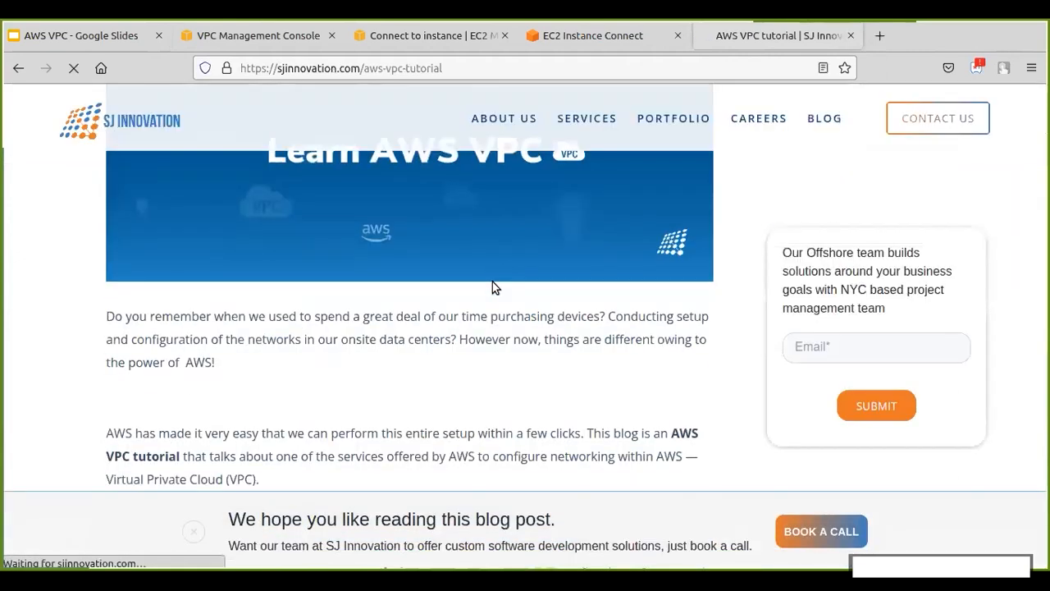
pyautogui.scroll(-2, 493, 288)
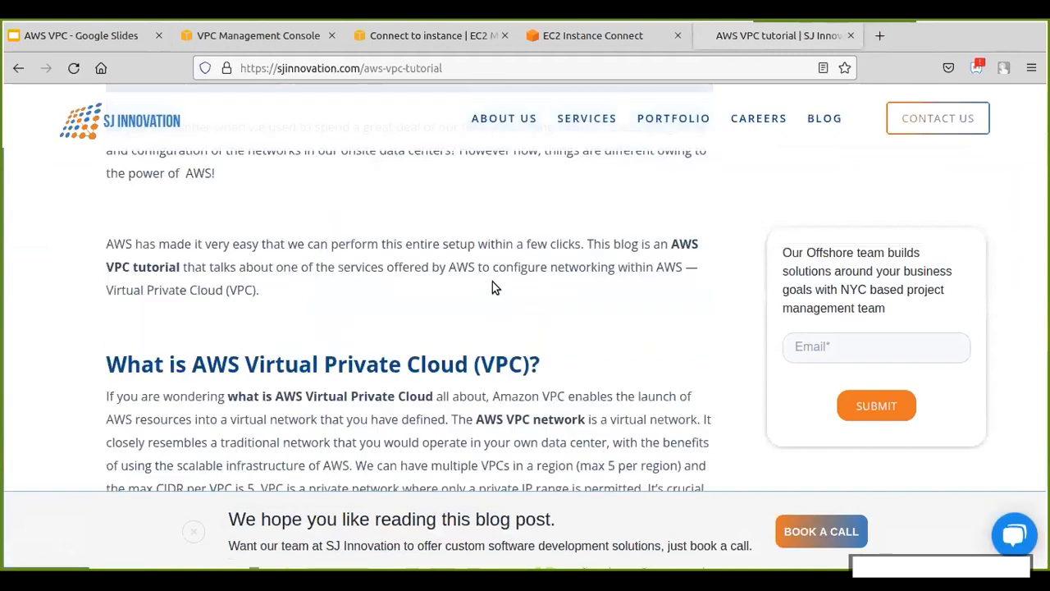
pyautogui.scroll(-1, 334, 374)
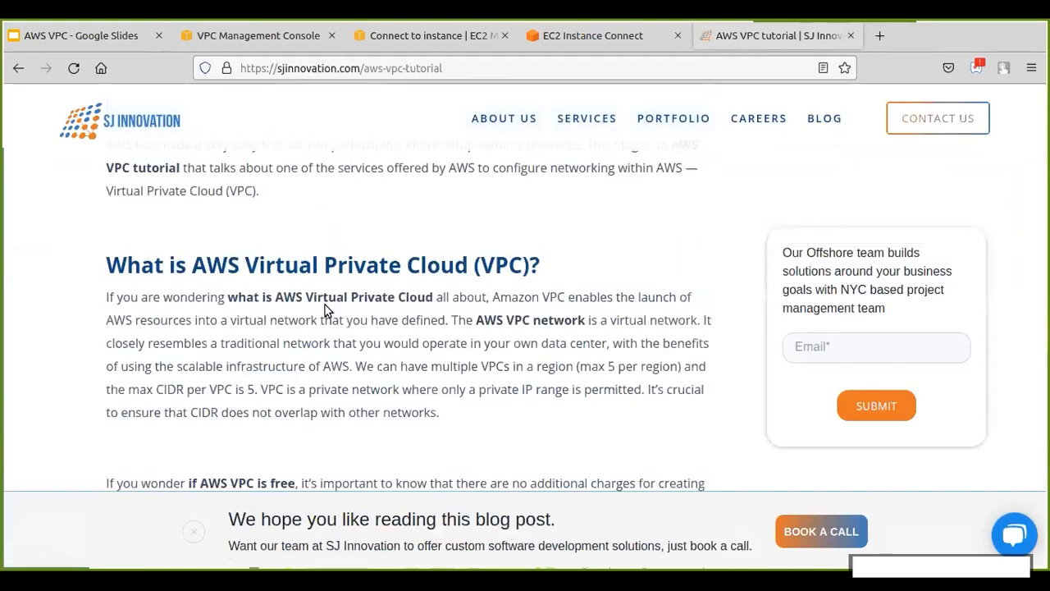
pyautogui.scroll(-3, 325, 305)
pyautogui.scroll(-8, 320, 333)
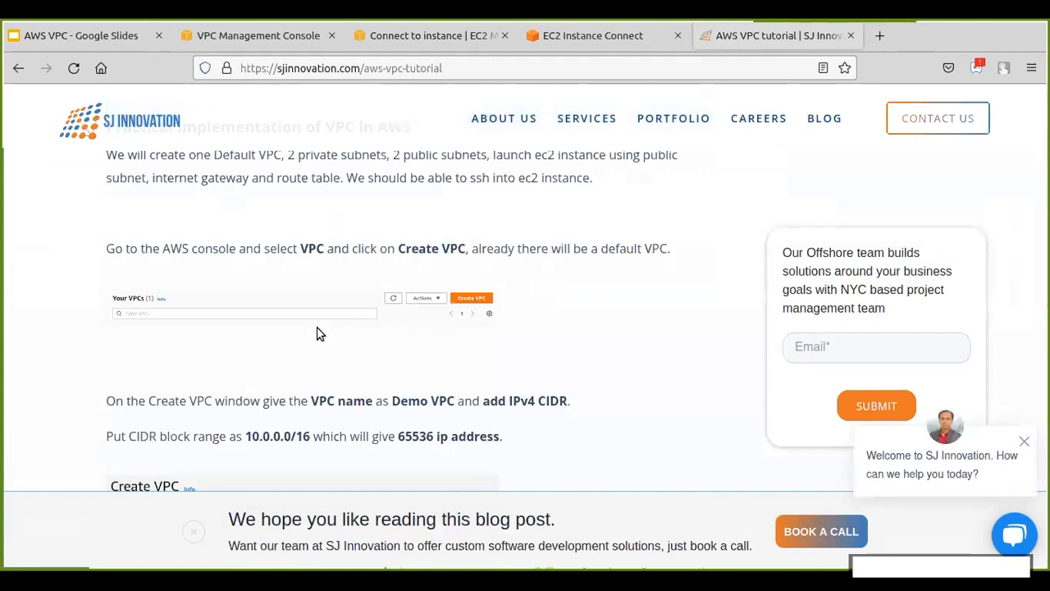
pyautogui.scroll(-7, 320, 333)
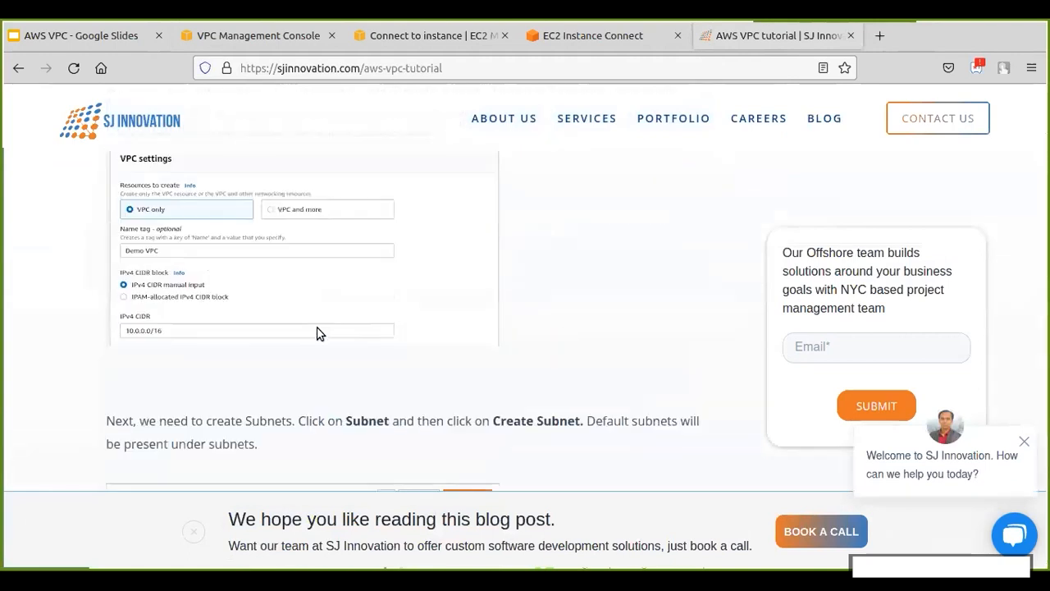
pyautogui.scroll(-5, 318, 328)
pyautogui.scroll(-3, 318, 331)
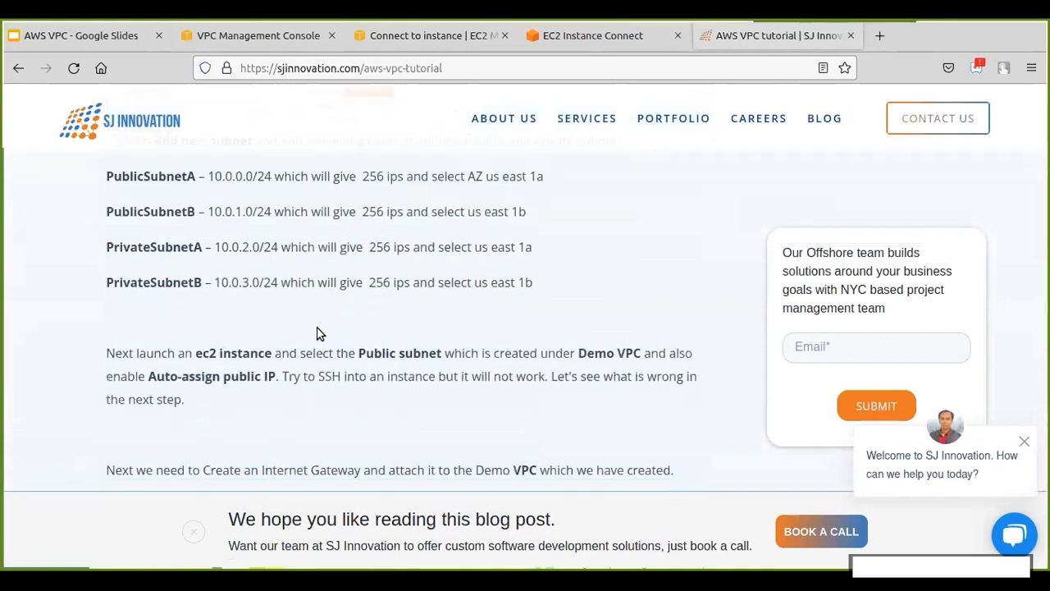